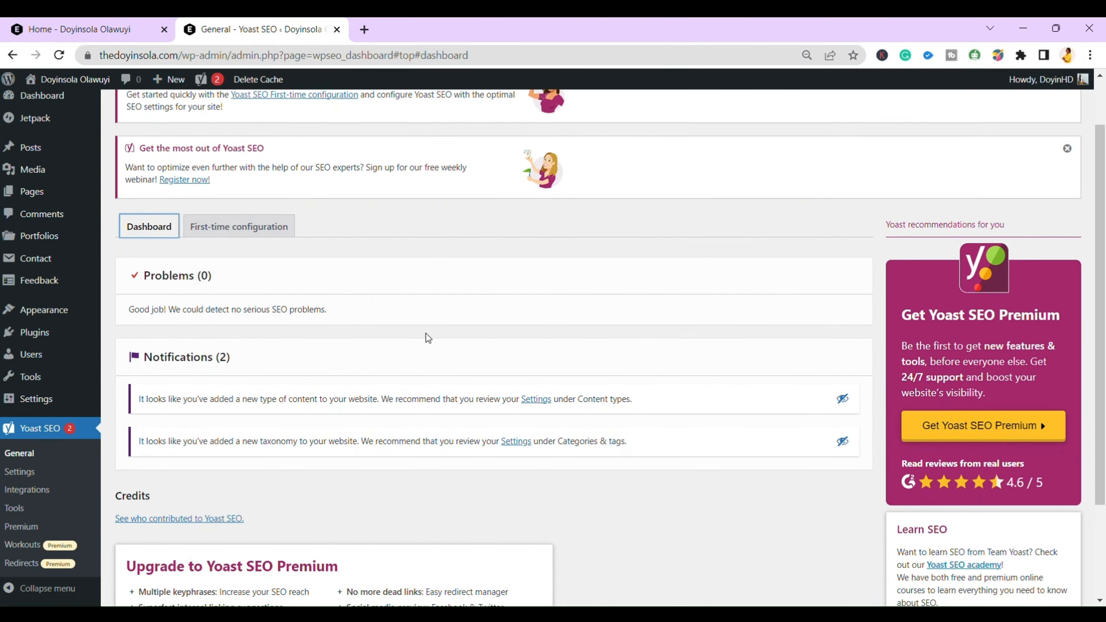
# Open the Yoast SEO first-time configuration and continue past the SEO data optimization stage
pyautogui.scroll(-1, 428, 338)
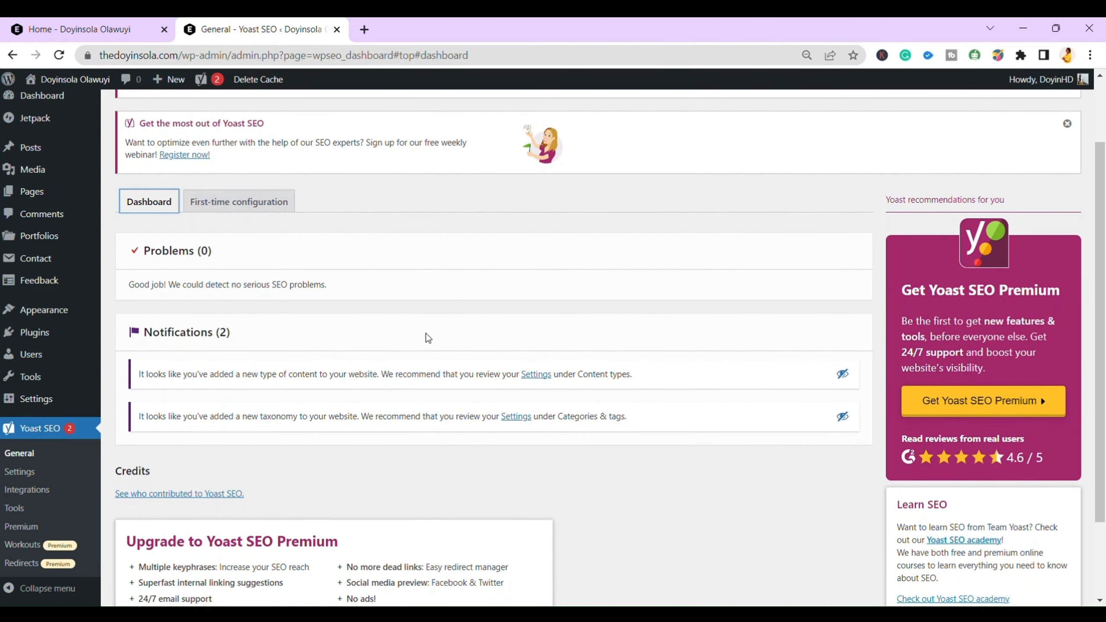
pyautogui.scroll(-1, 427, 339)
pyautogui.scroll(-2, 431, 339)
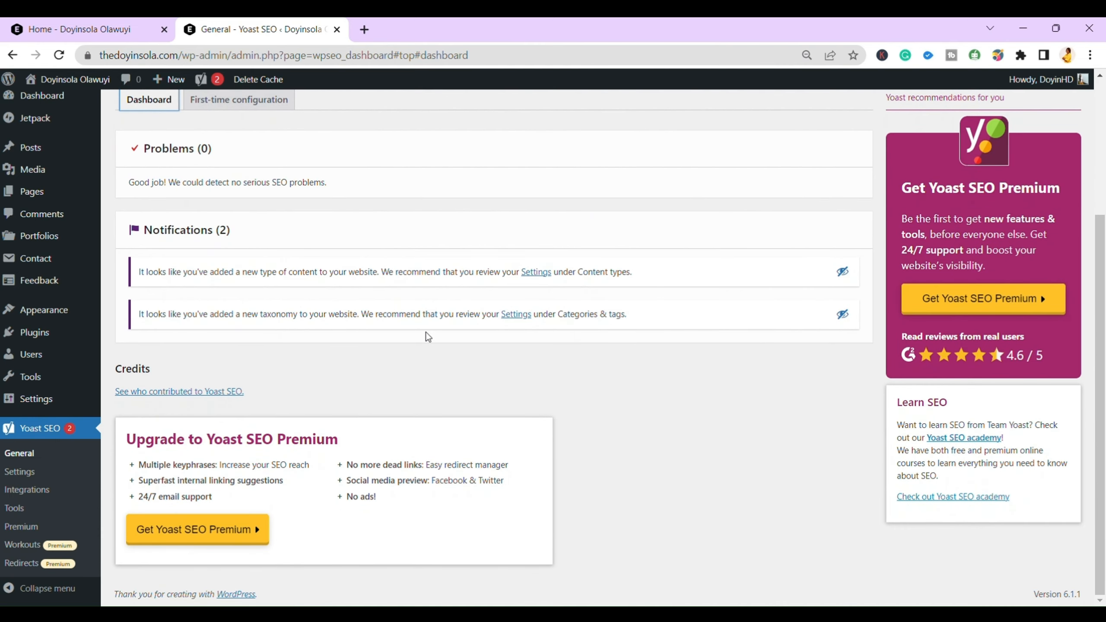
pyautogui.scroll(5, 427, 336)
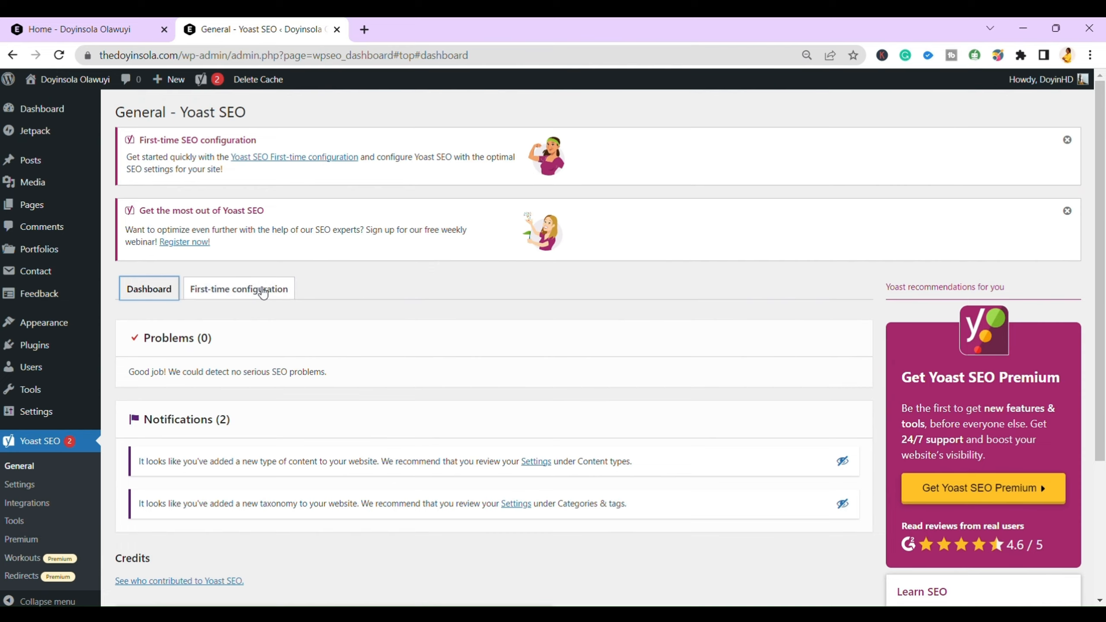
pyautogui.click(263, 292)
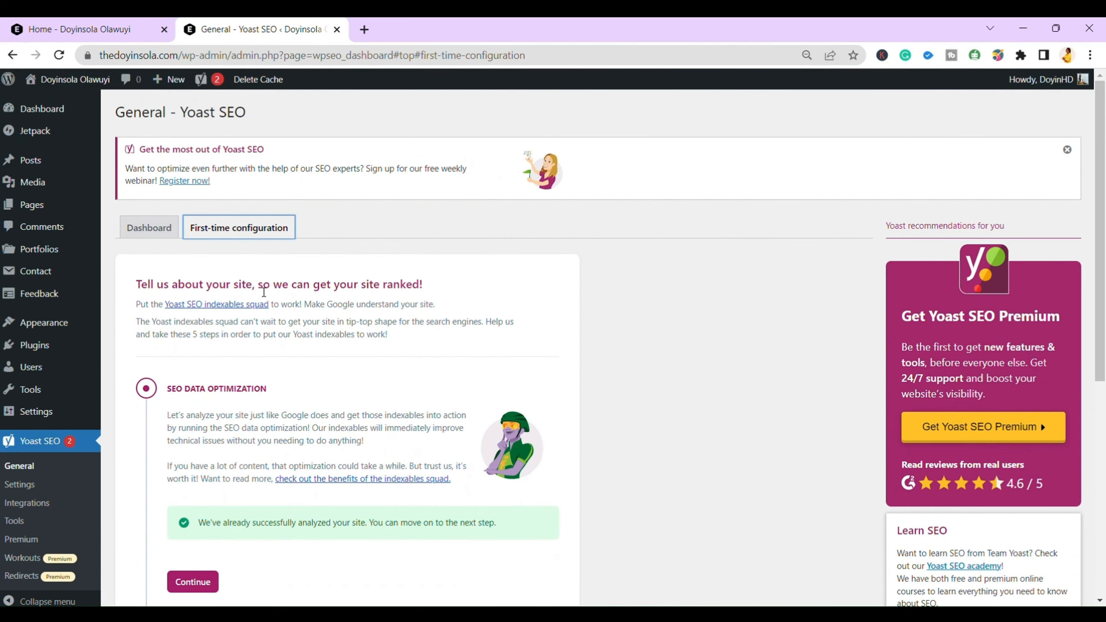
pyautogui.scroll(-4, 264, 292)
pyautogui.click(206, 408)
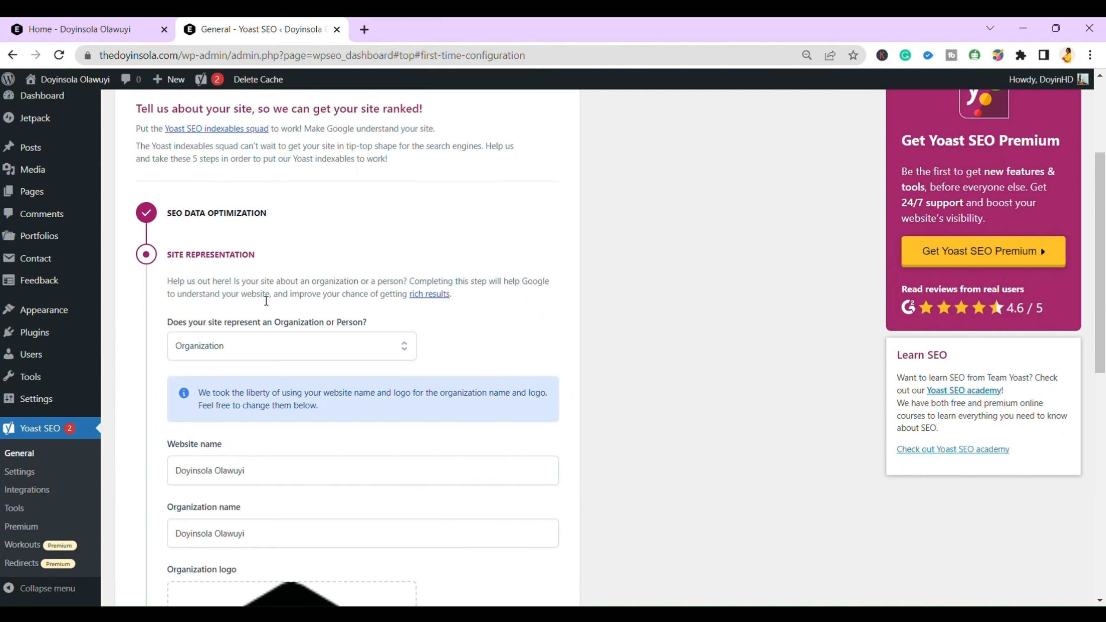
# Set the site to represent a Person, select the site's user, and save the site representation and social profiles stages
pyautogui.click(330, 347)
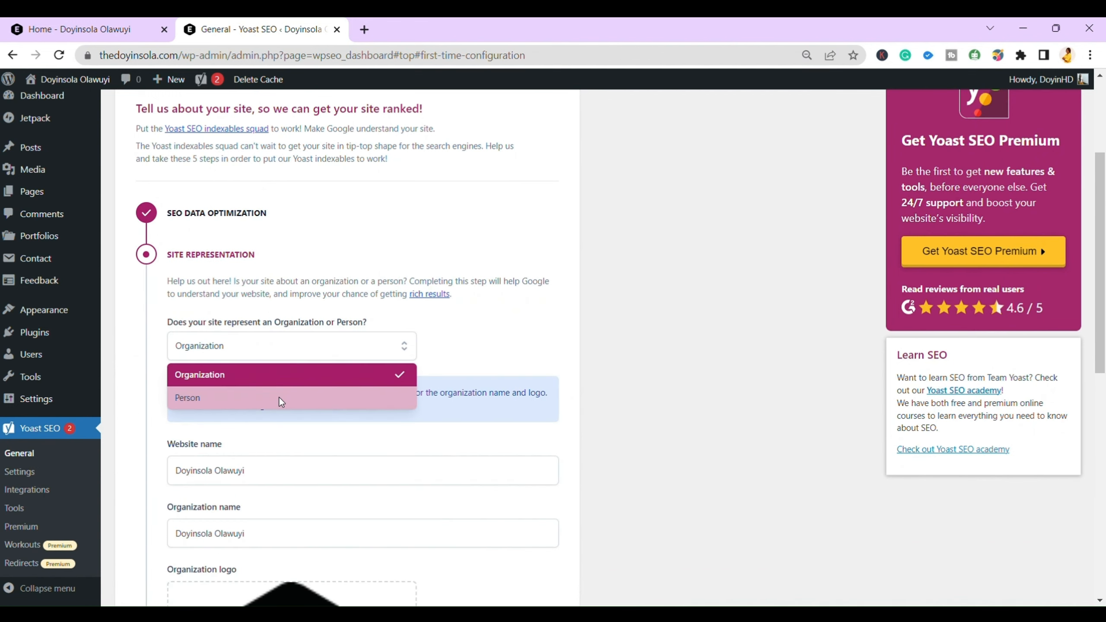
pyautogui.click(280, 399)
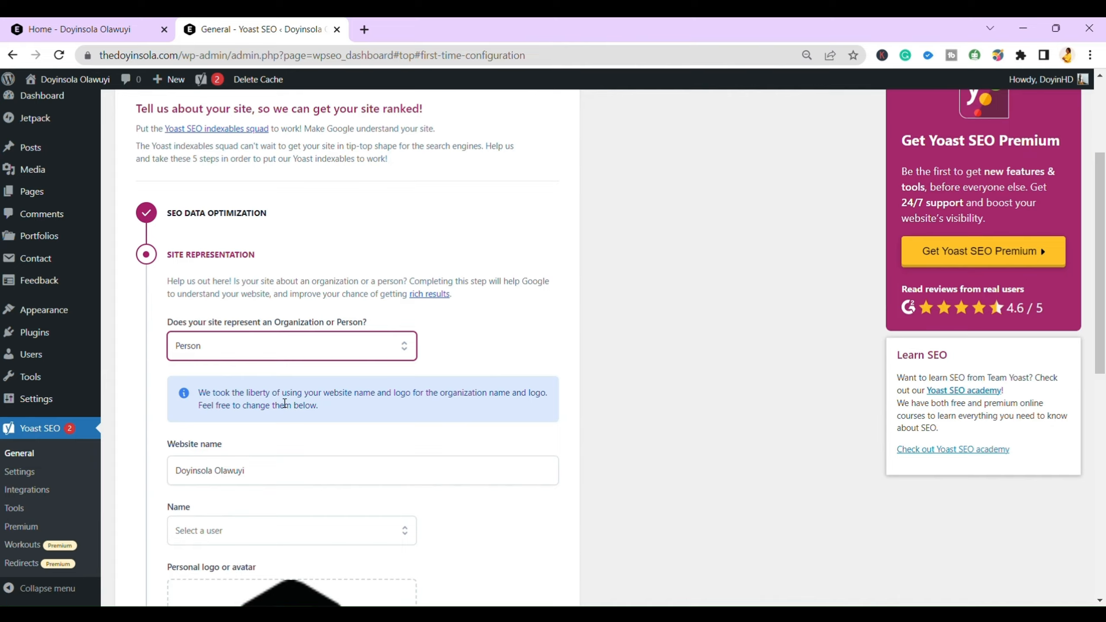
pyautogui.scroll(-2, 284, 403)
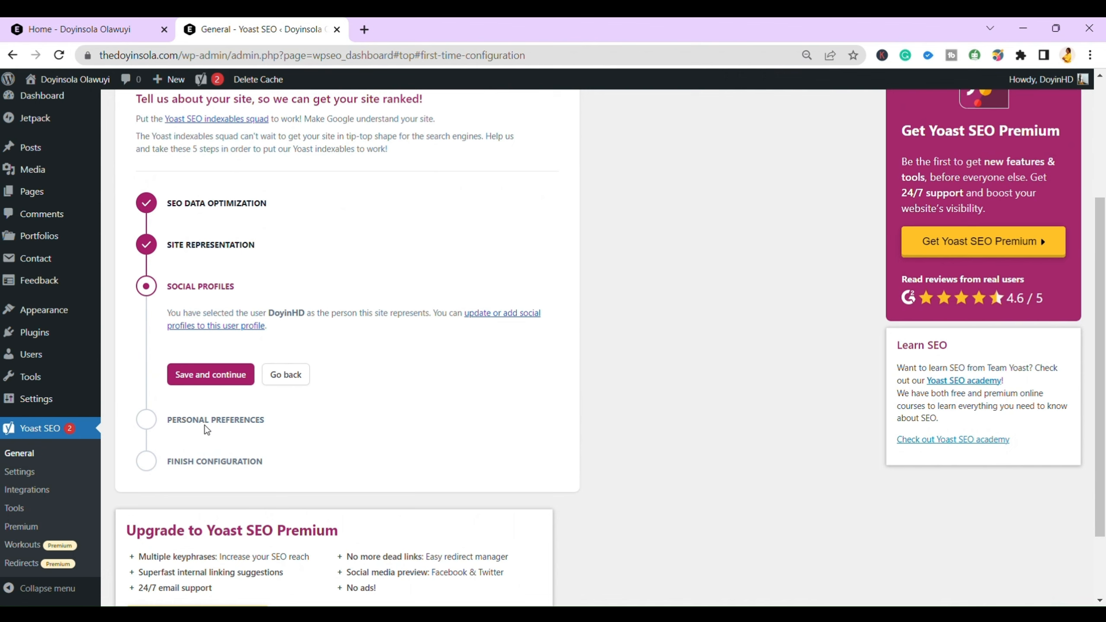
pyautogui.moveTo(205, 422); pyautogui.dragTo(213, 396)
pyautogui.click(218, 381)
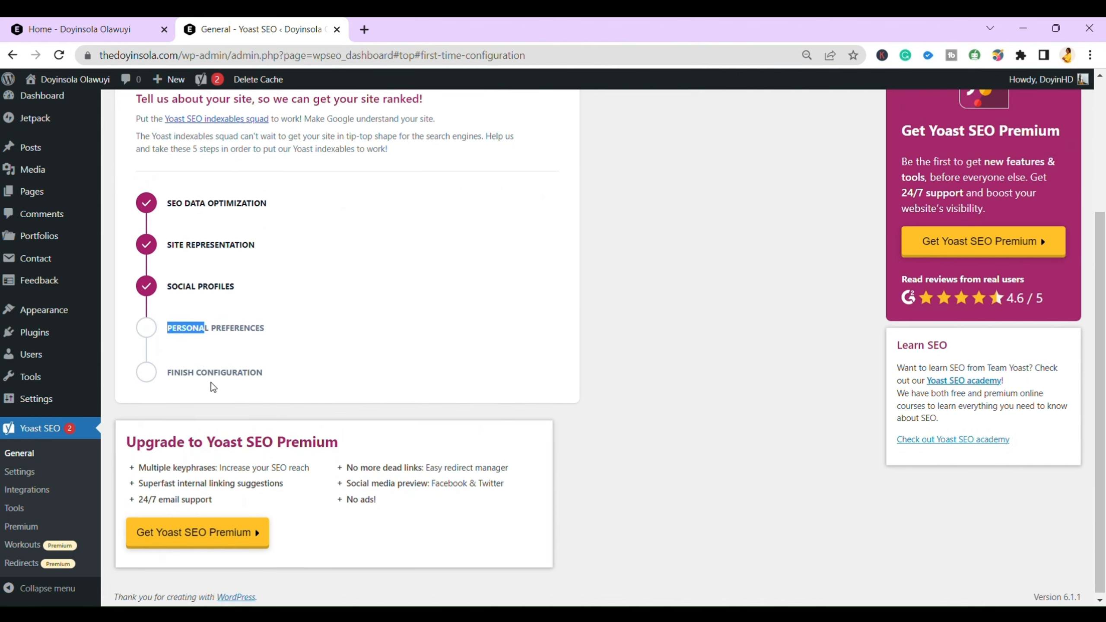
# Save the personal preferences to finish the configuration, and save the changes on the general Yoast SEO page
pyautogui.scroll(-3, 281, 382)
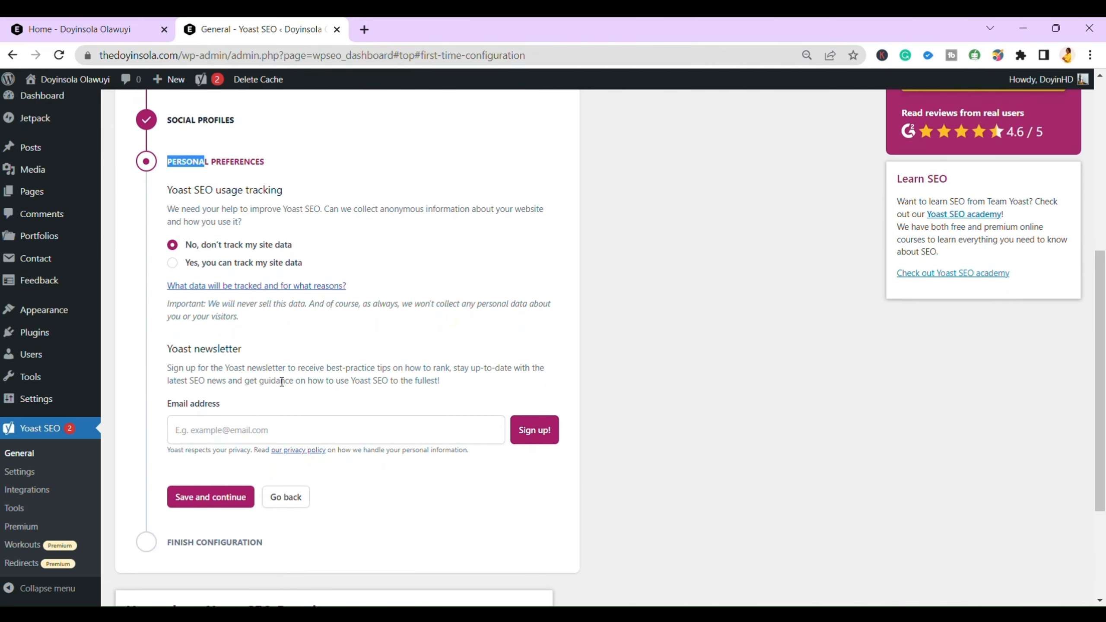
pyautogui.click(210, 505)
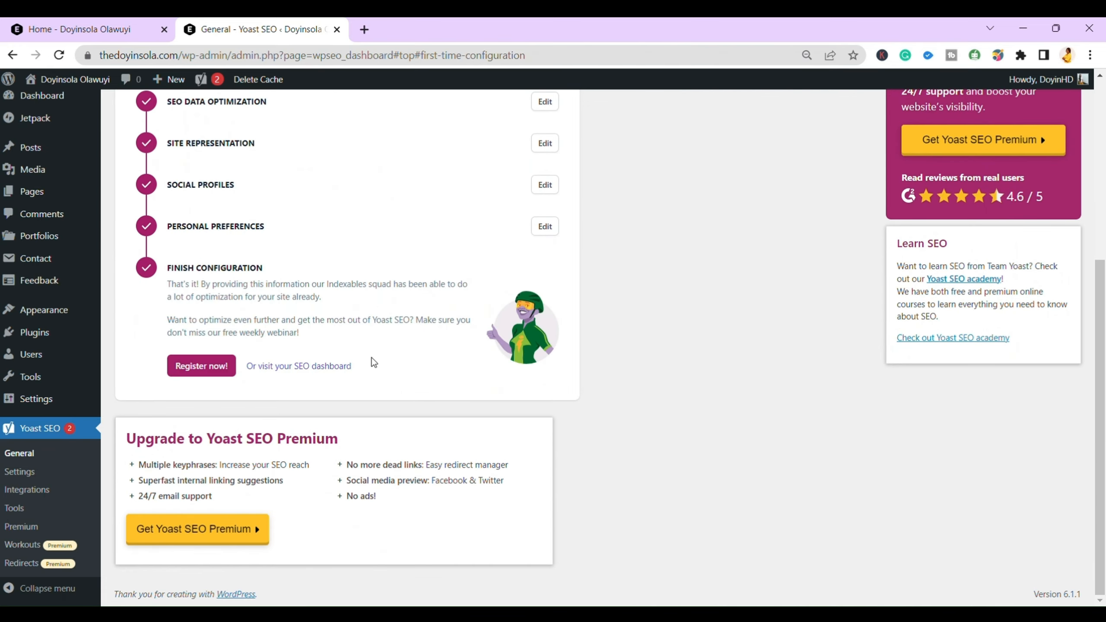
pyautogui.click(316, 366)
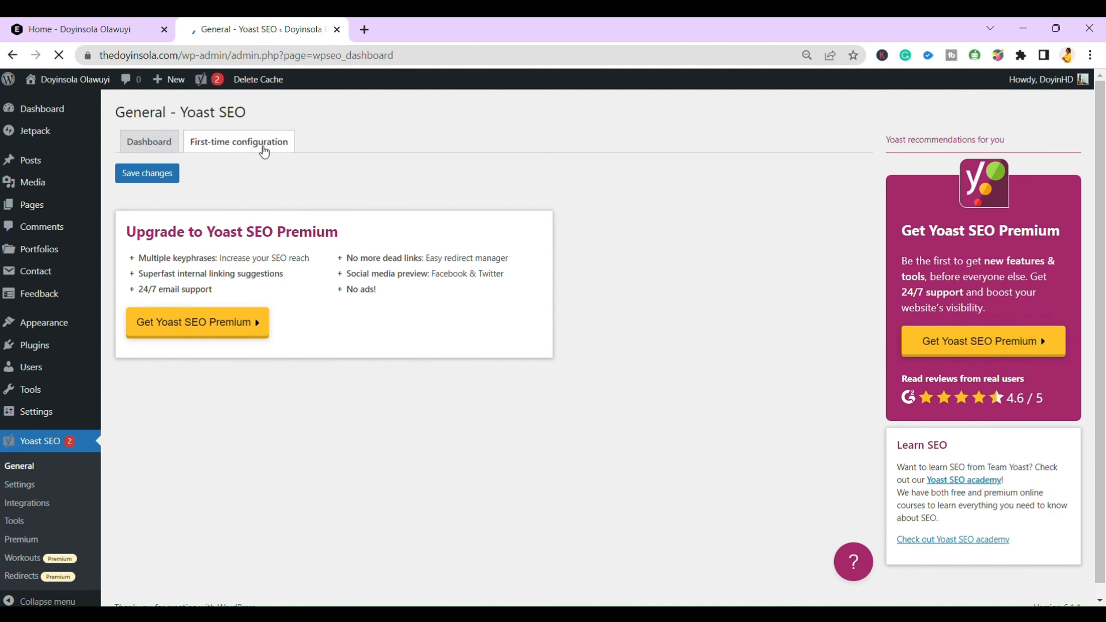
pyautogui.click(177, 174)
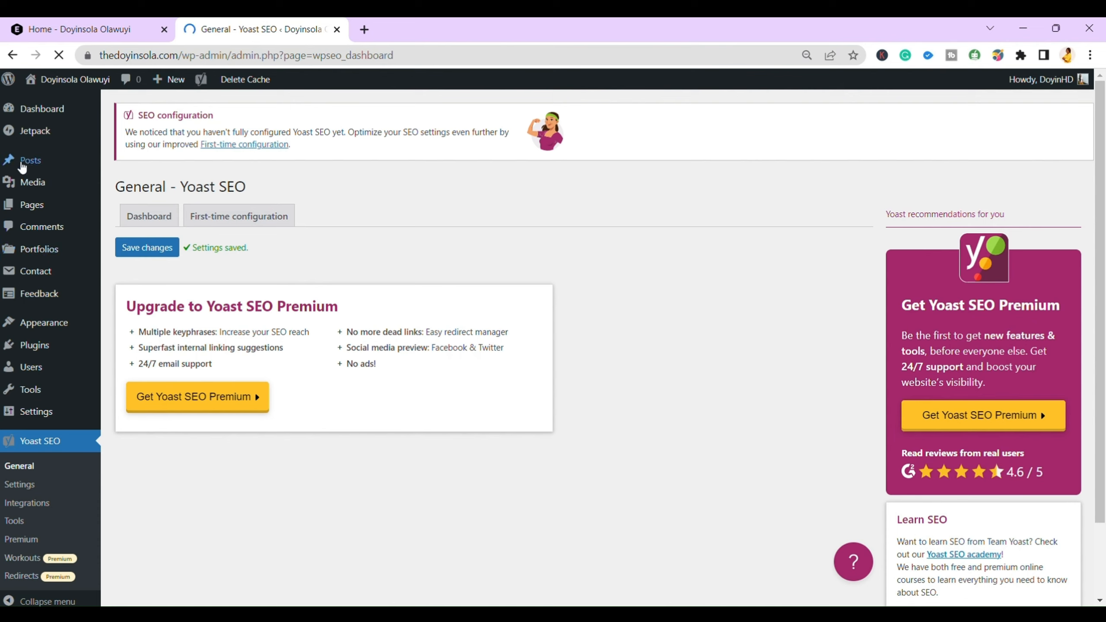
# Deactivate the RARA One Click Demo Import plugin and delete its files
pyautogui.moveTo(55, 354)
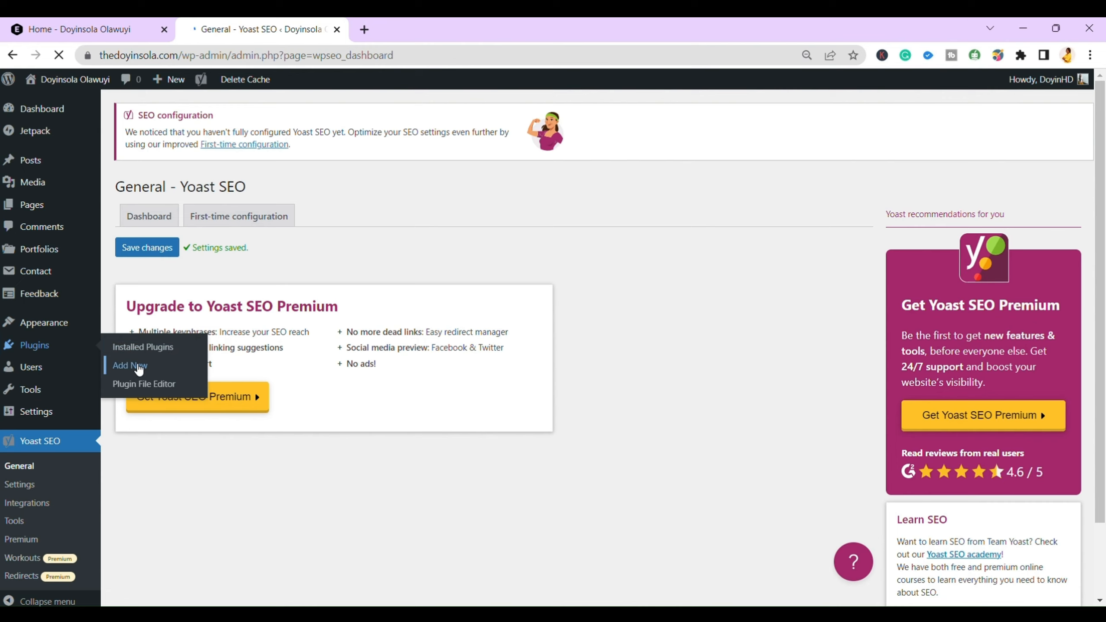
pyautogui.click(137, 367)
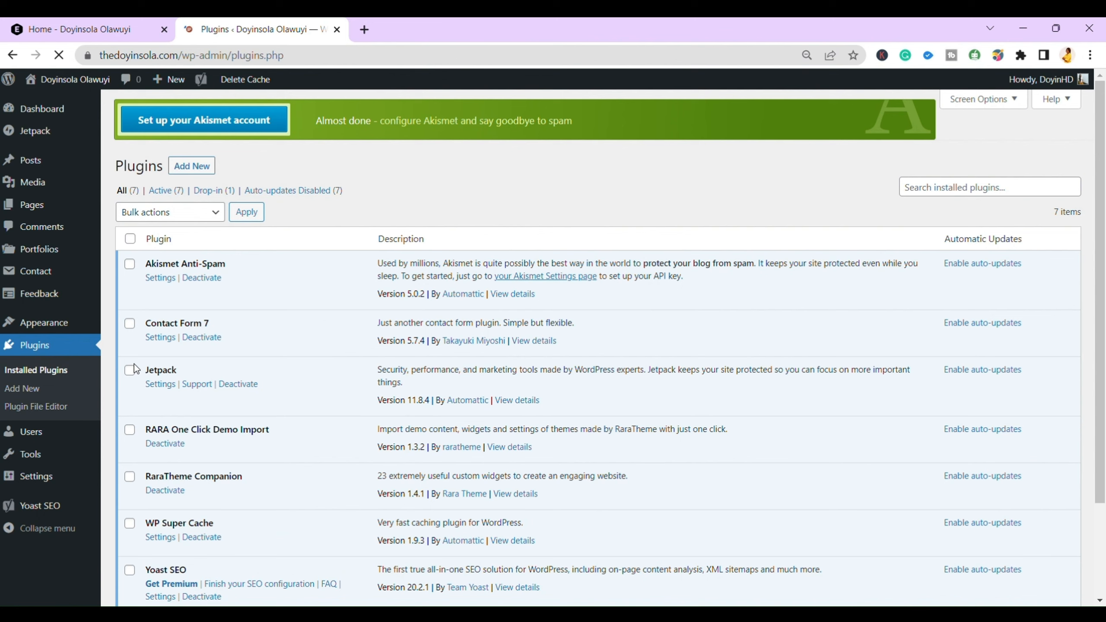
pyautogui.scroll(-2, 386, 449)
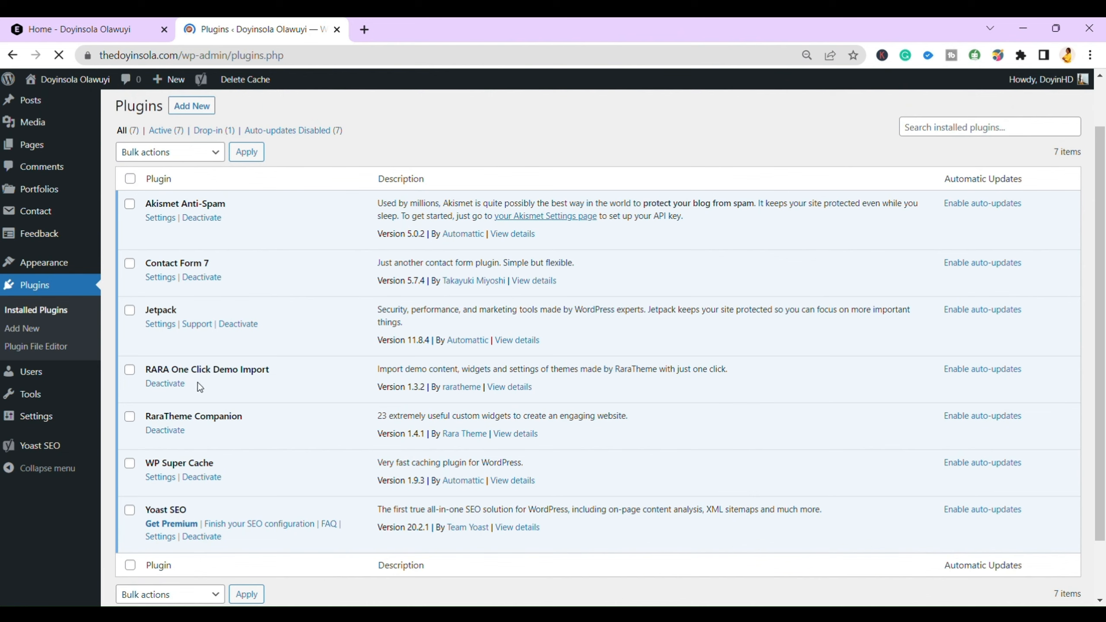
pyautogui.click(180, 393)
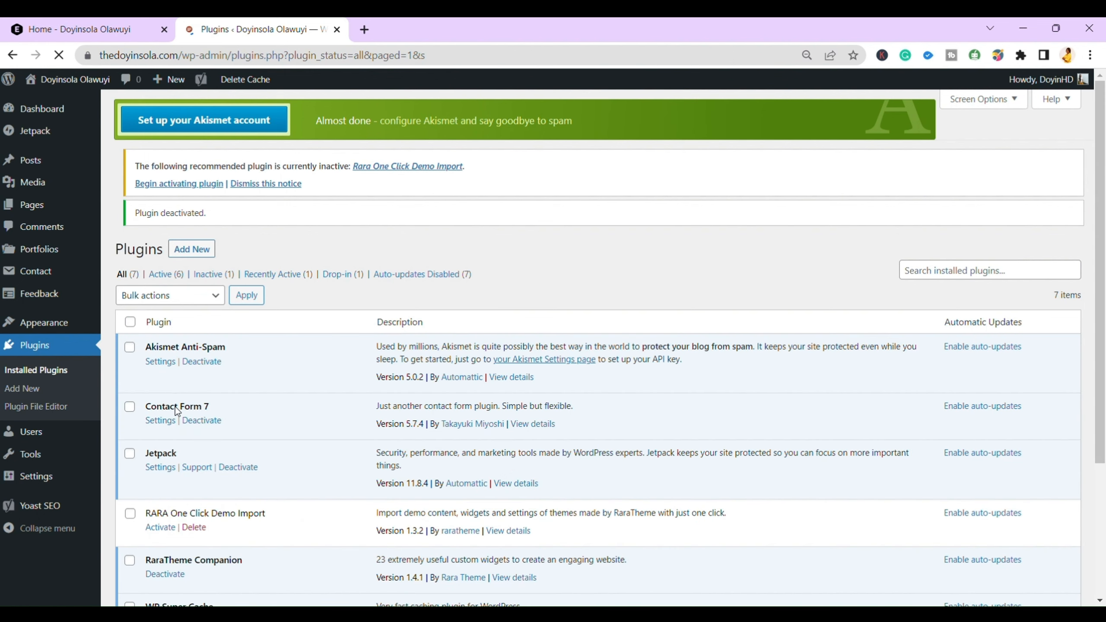
pyautogui.click(206, 530)
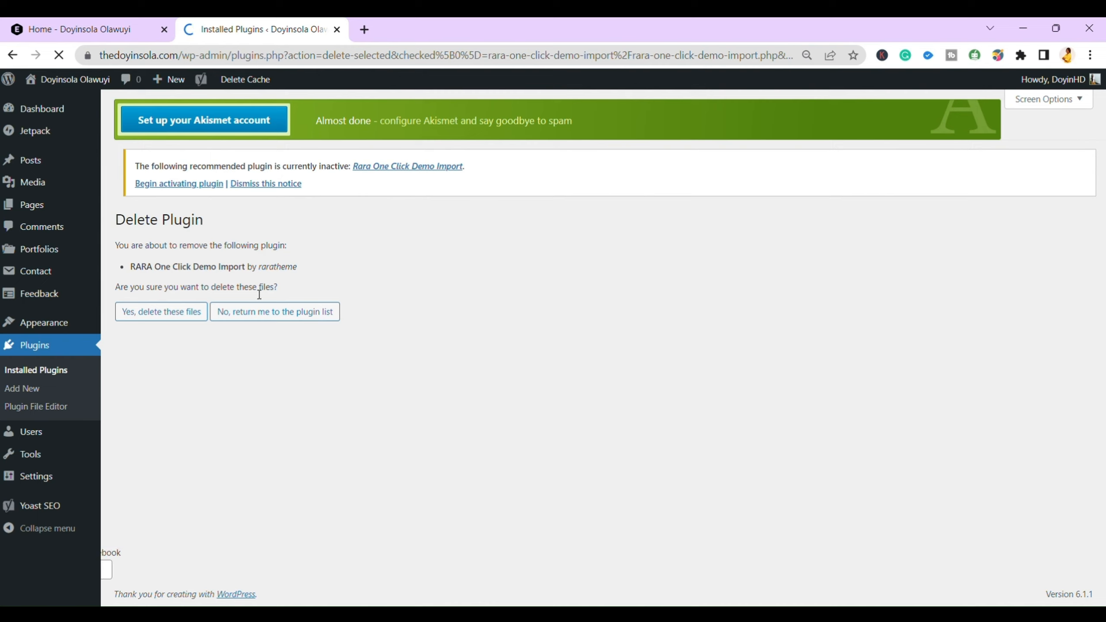
pyautogui.click(191, 313)
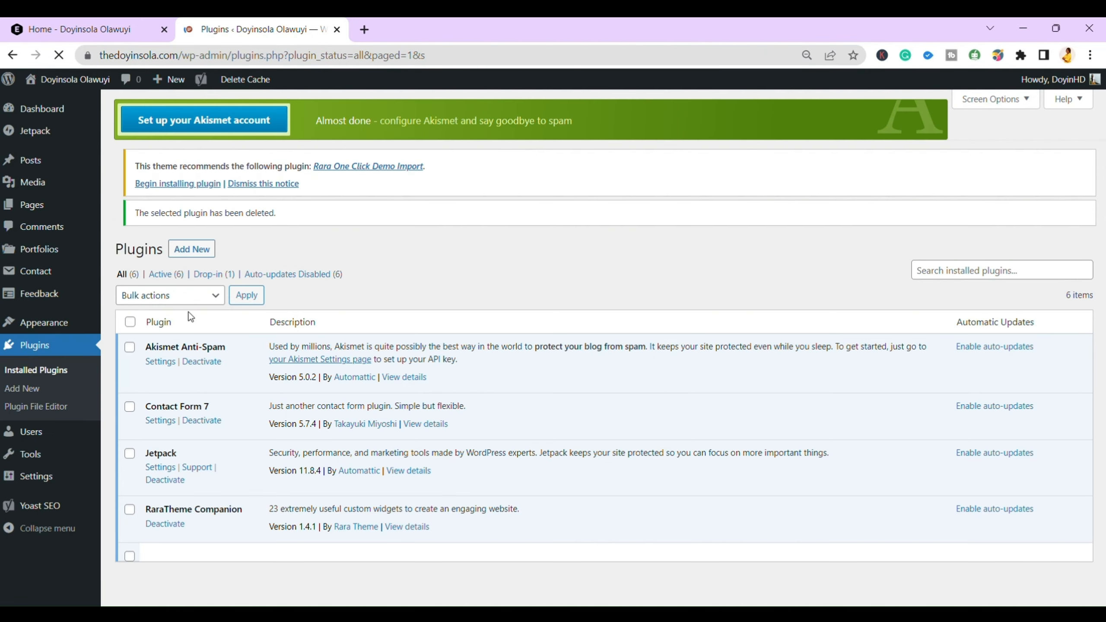
# Reload the live home page and check its hero and portfolio sections
pyautogui.click(78, 23)
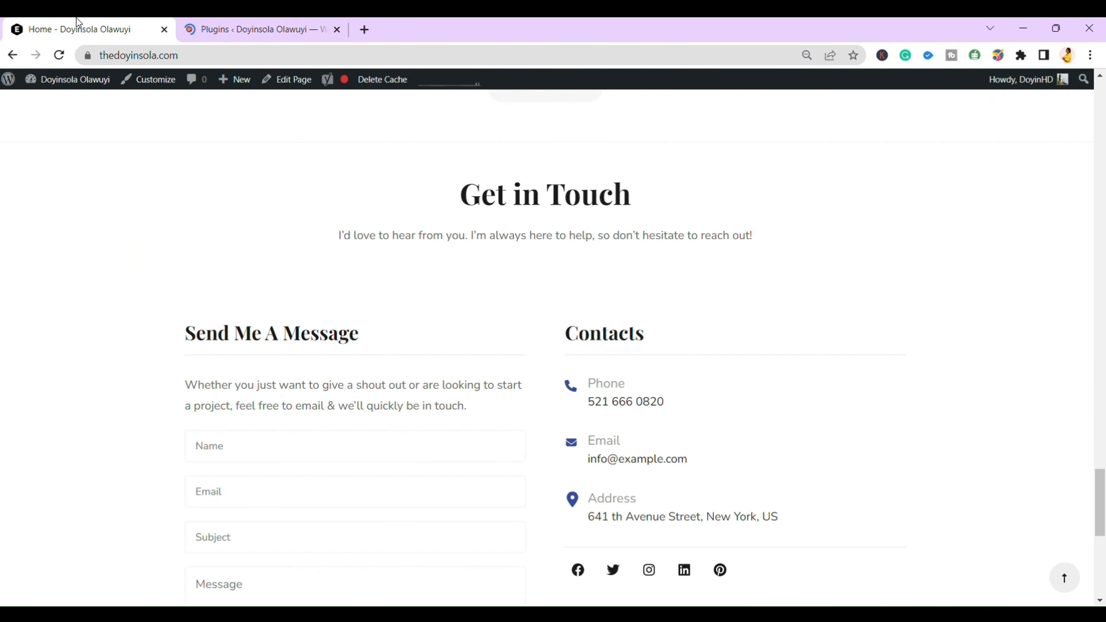
pyautogui.click(59, 55)
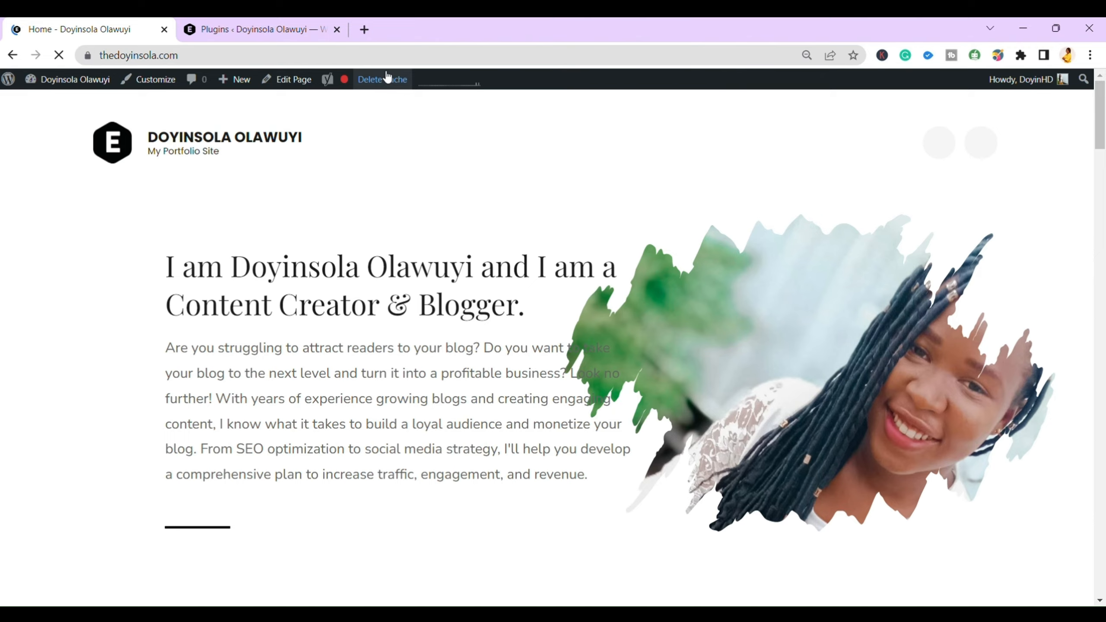
pyautogui.scroll(-12, 405, 296)
pyautogui.scroll(4, 408, 301)
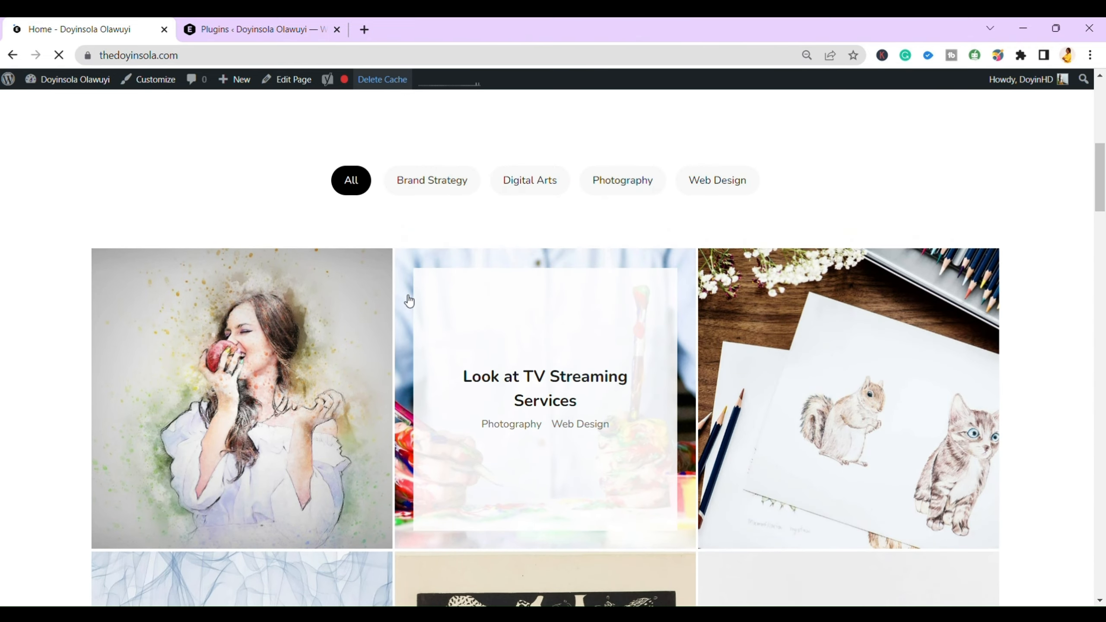
pyautogui.scroll(5, 407, 301)
# Enable auto-updates for all installed plugins with one bulk action
pyautogui.click(299, 24)
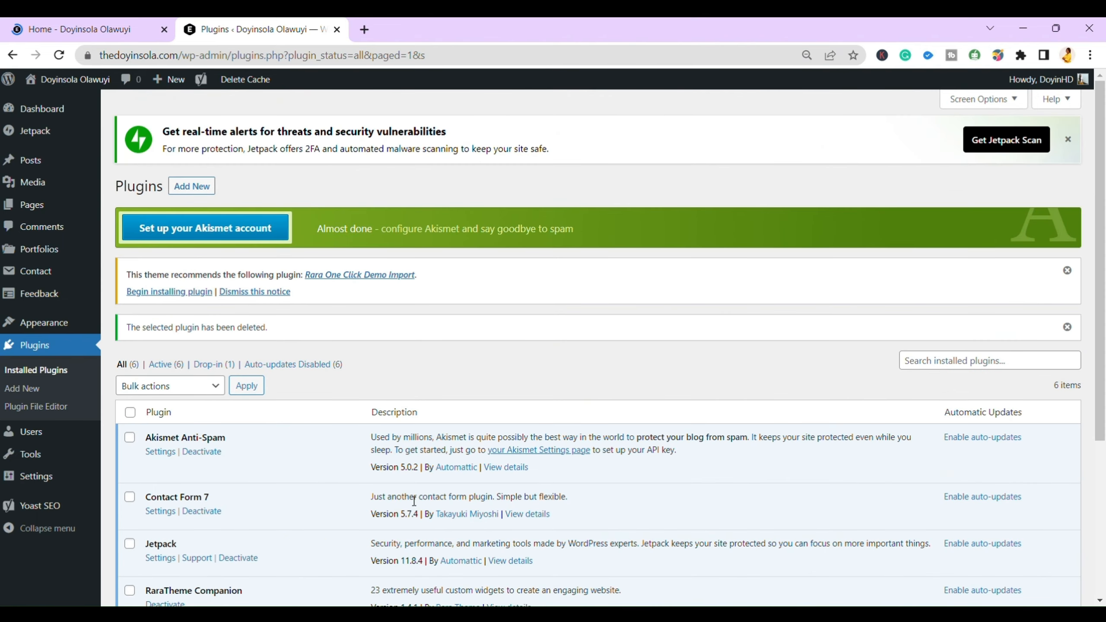
pyautogui.scroll(-5, 414, 501)
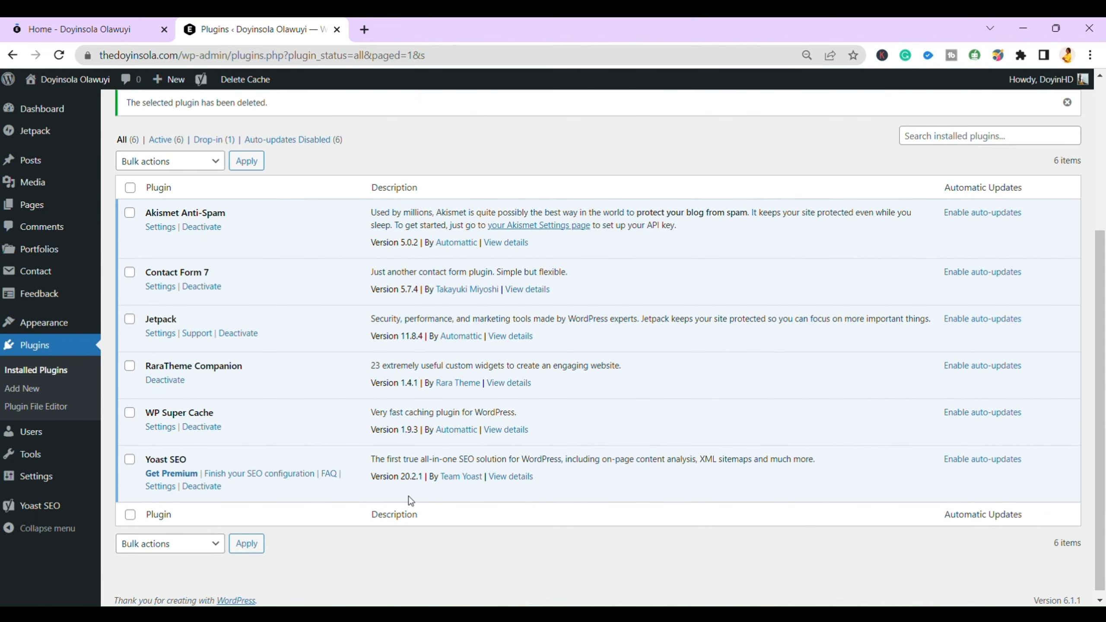
pyautogui.click(130, 188)
pyautogui.click(213, 169)
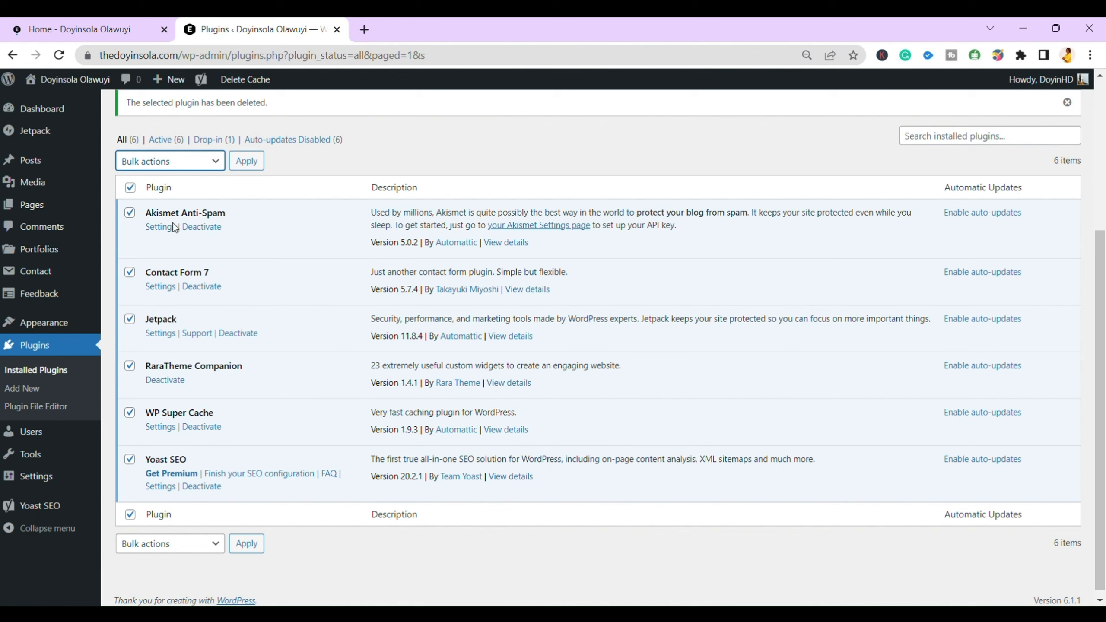
pyautogui.click(177, 240)
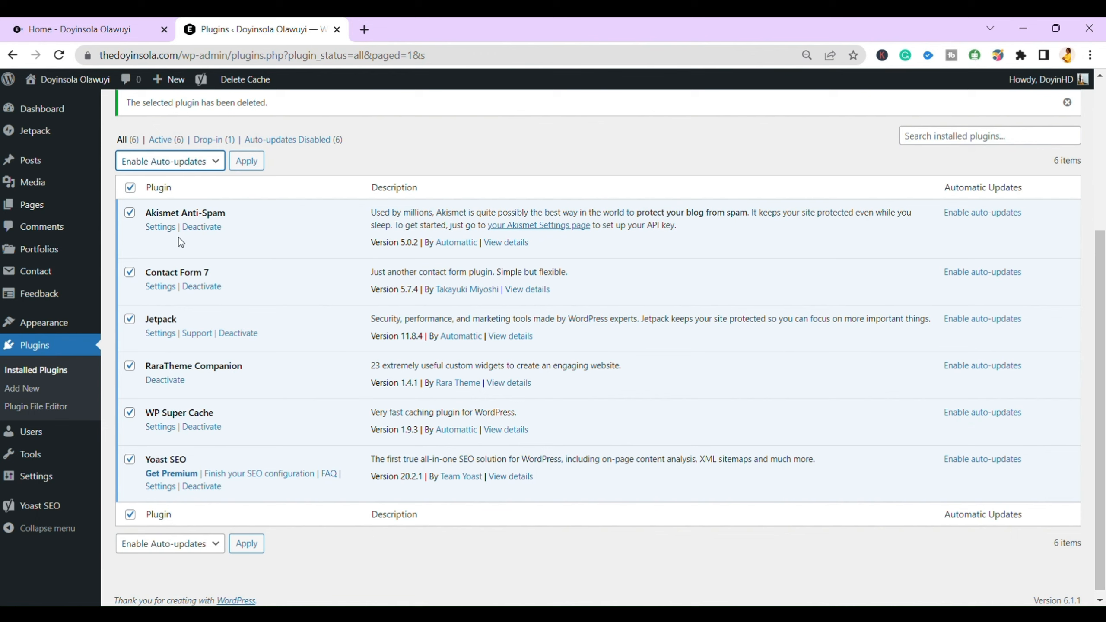
pyautogui.click(245, 165)
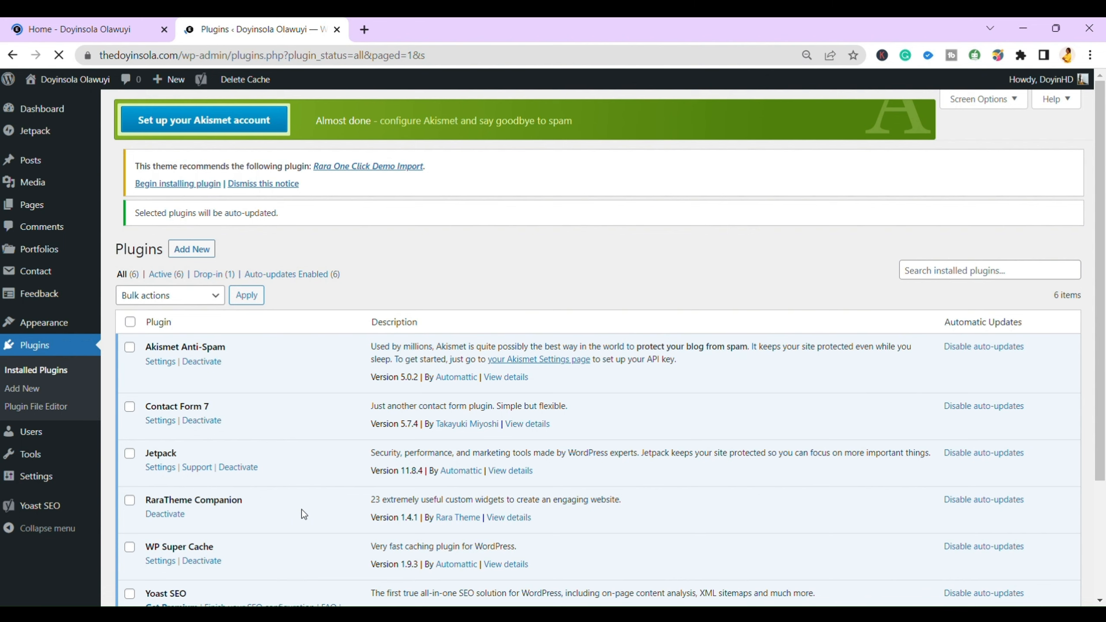
# Check the plugin list and dismiss the notice recommending the Rara One Click Demo Import plugin
pyautogui.scroll(-3, 304, 514)
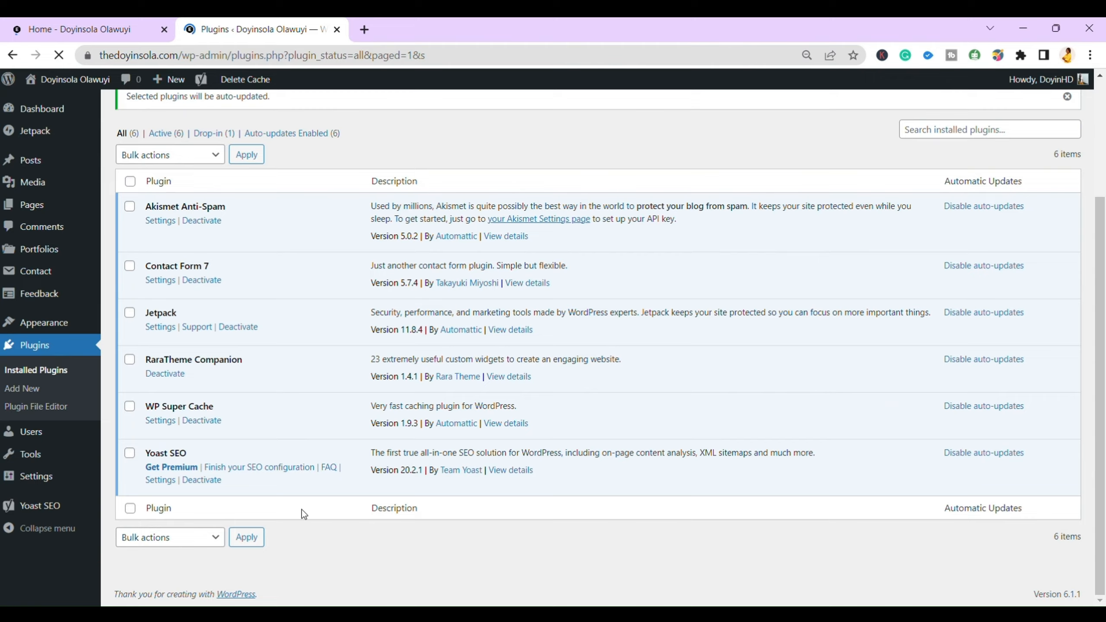
pyautogui.scroll(3, 303, 514)
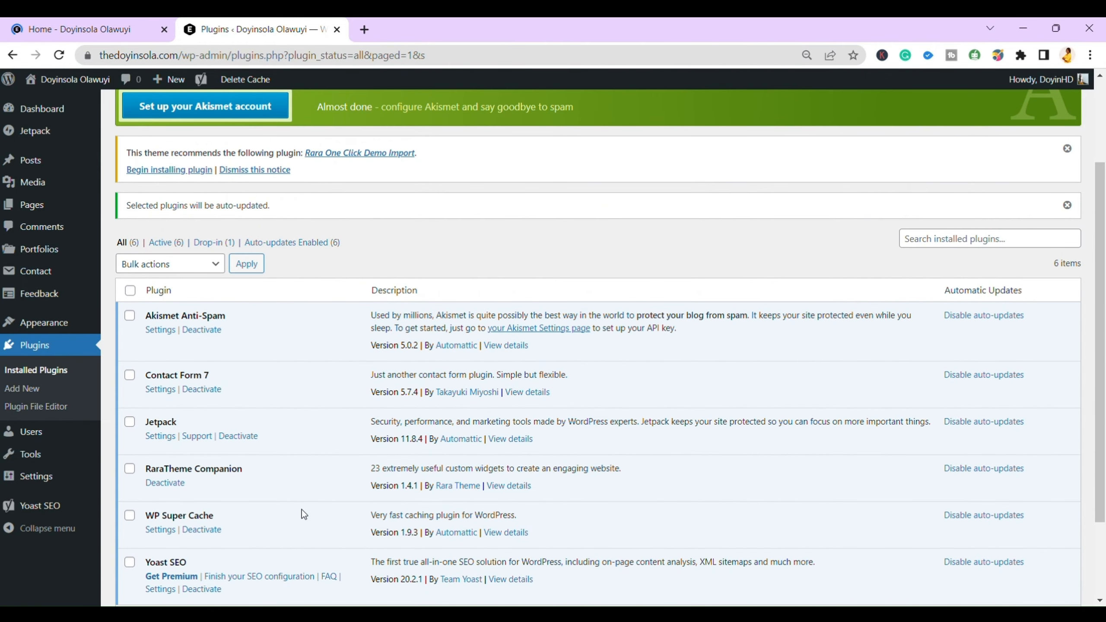
pyautogui.scroll(1, 302, 510)
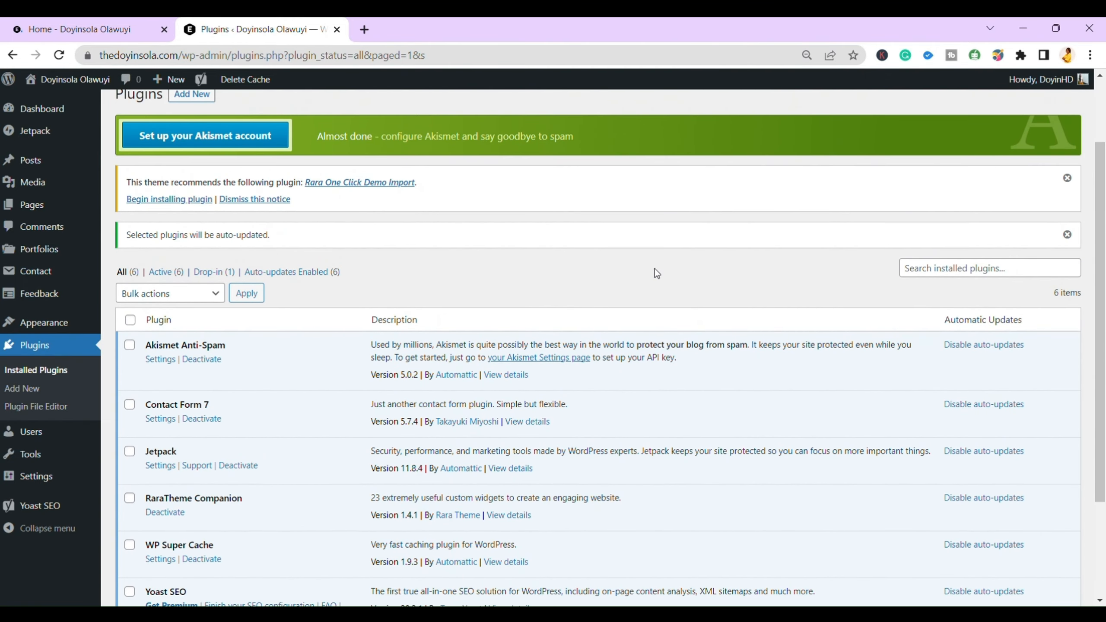
pyautogui.click(280, 200)
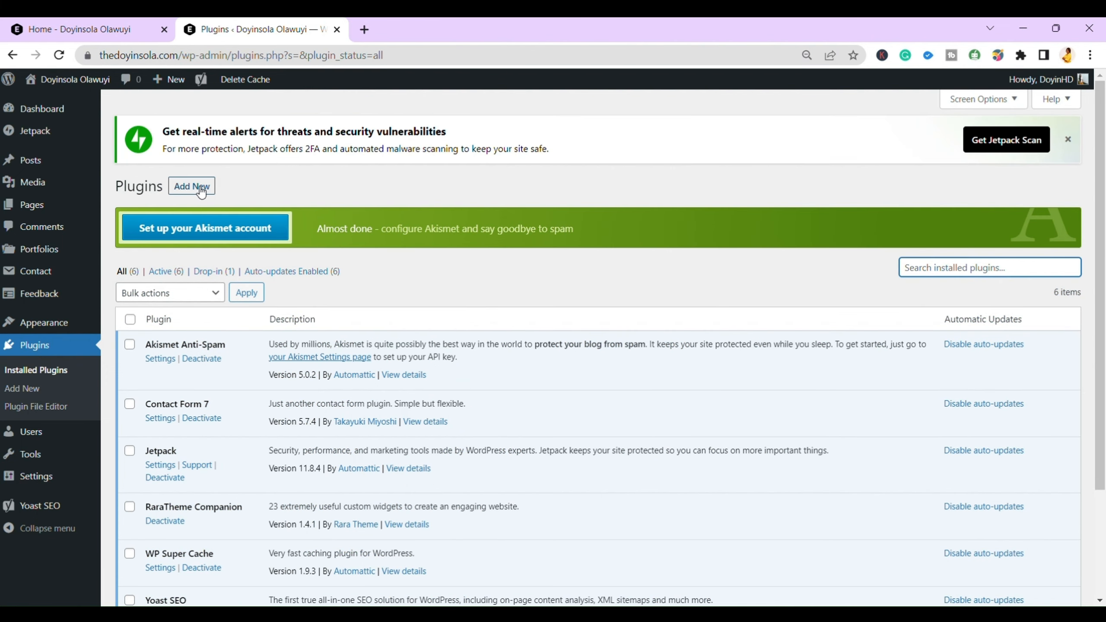
# Search the plugin directory for "site kit" to find a new plugin to add
pyautogui.scroll(-2, 202, 192)
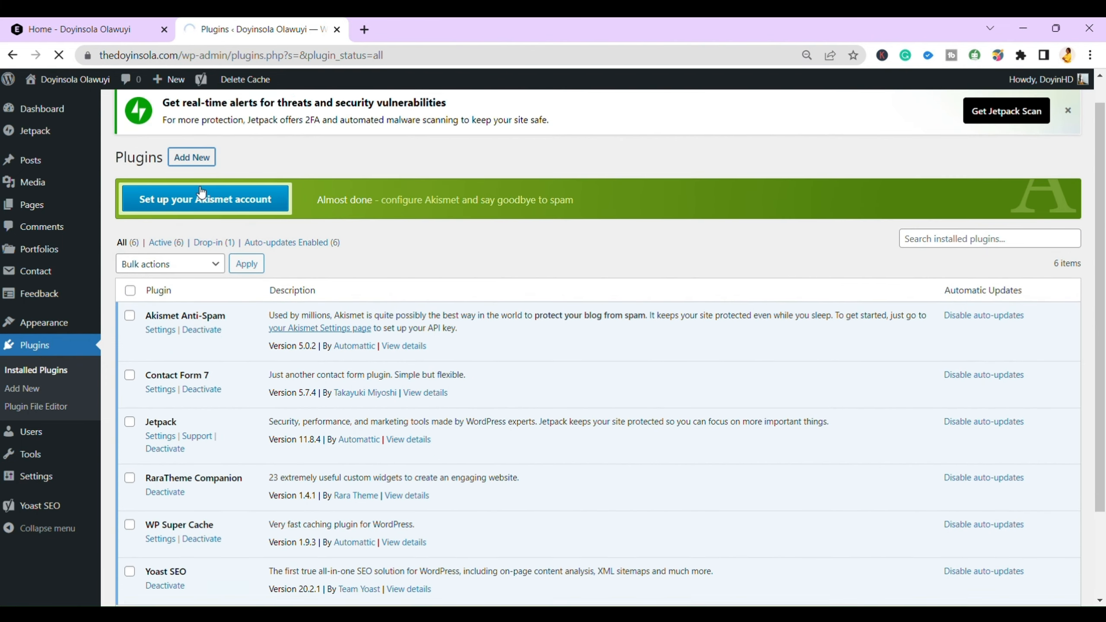
pyautogui.scroll(2, 202, 193)
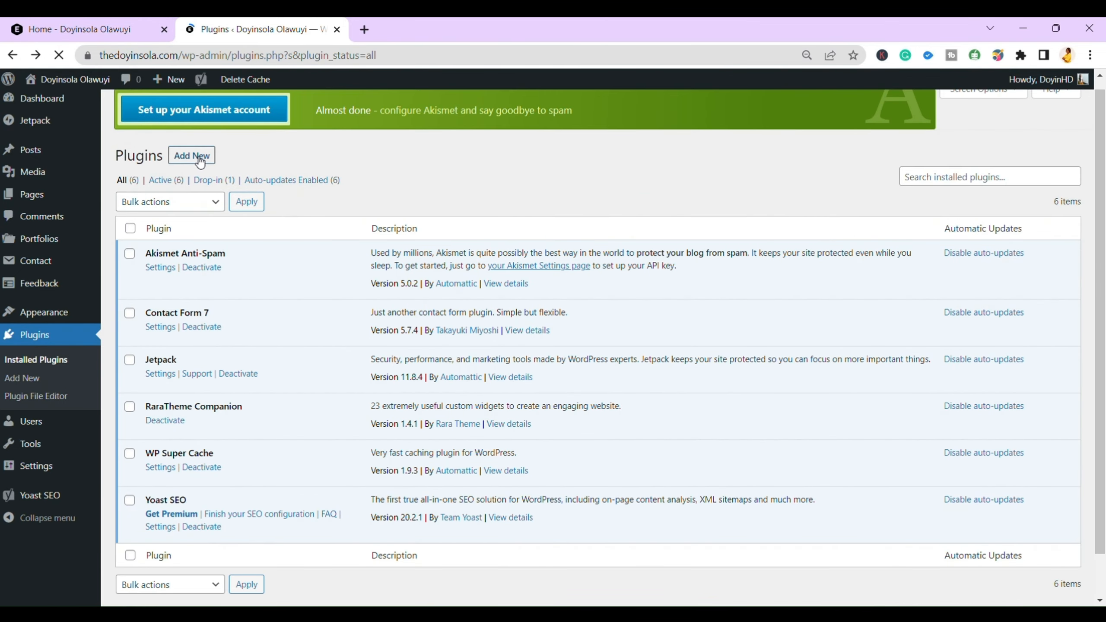
pyautogui.click(200, 162)
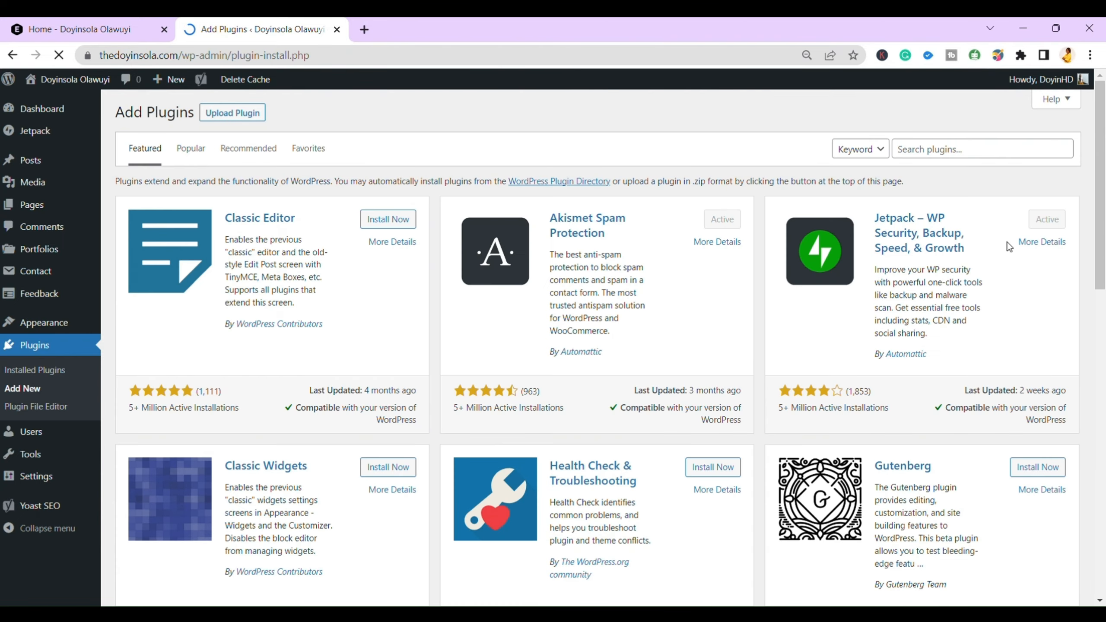
pyautogui.click(964, 158)
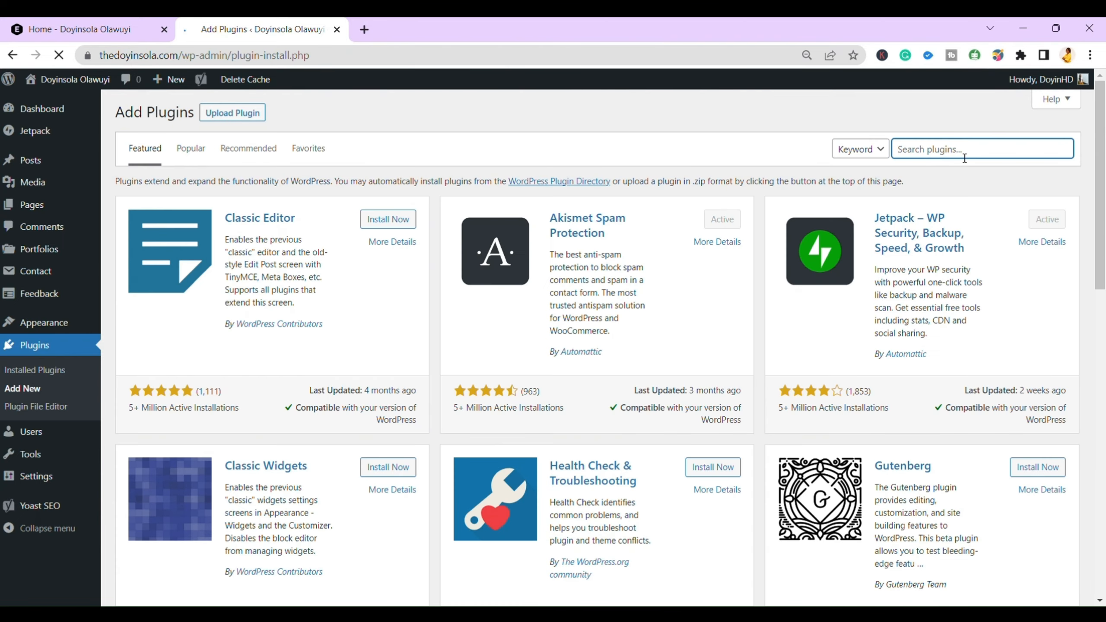
pyautogui.write('site')
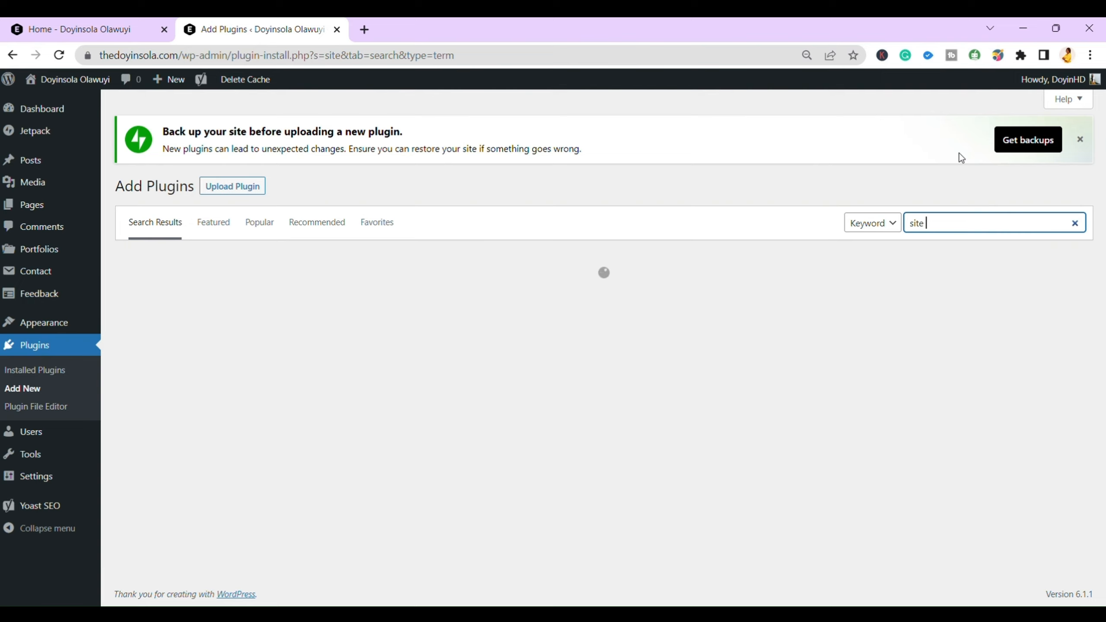
pyautogui.write('kit')
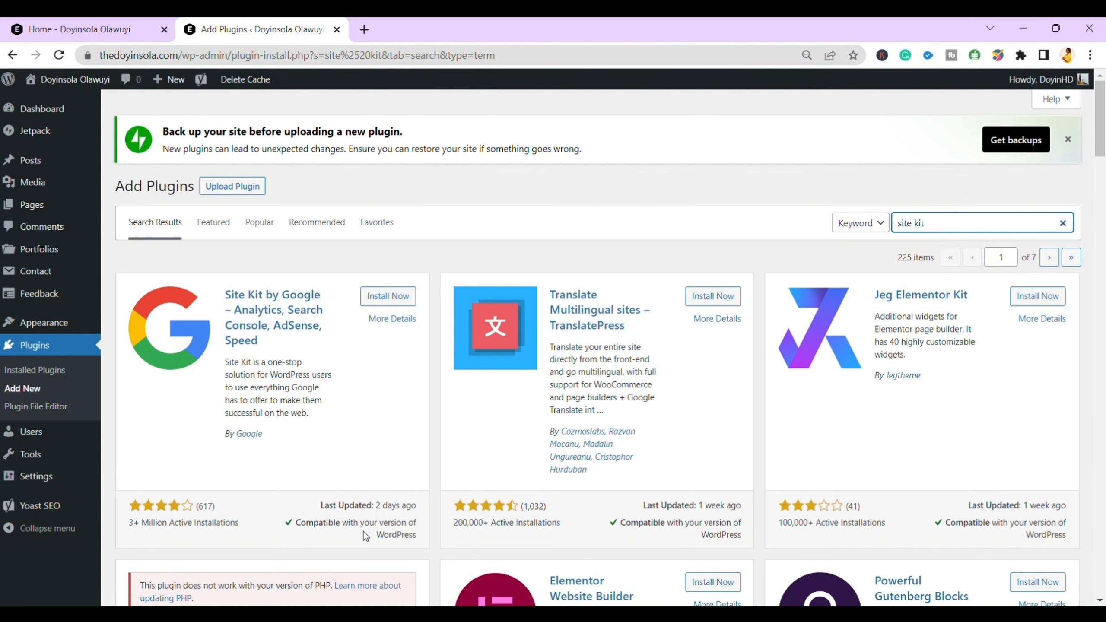
# Browse the plugin cards found for "site kit" and return to the Site Kit by Google card
pyautogui.scroll(-5, 366, 535)
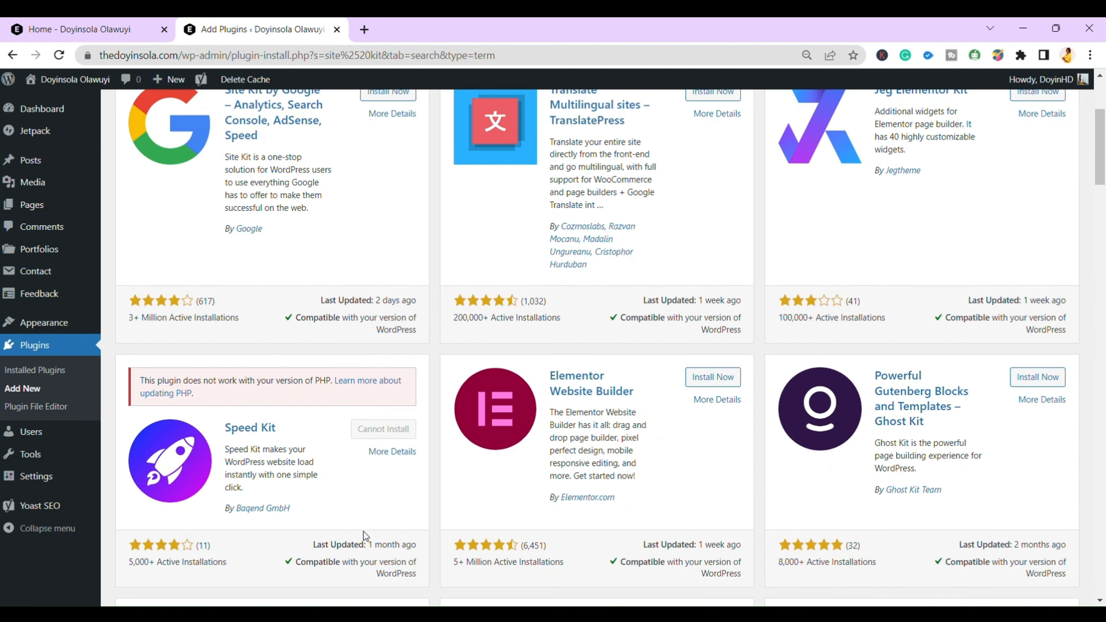
pyautogui.scroll(-3, 366, 536)
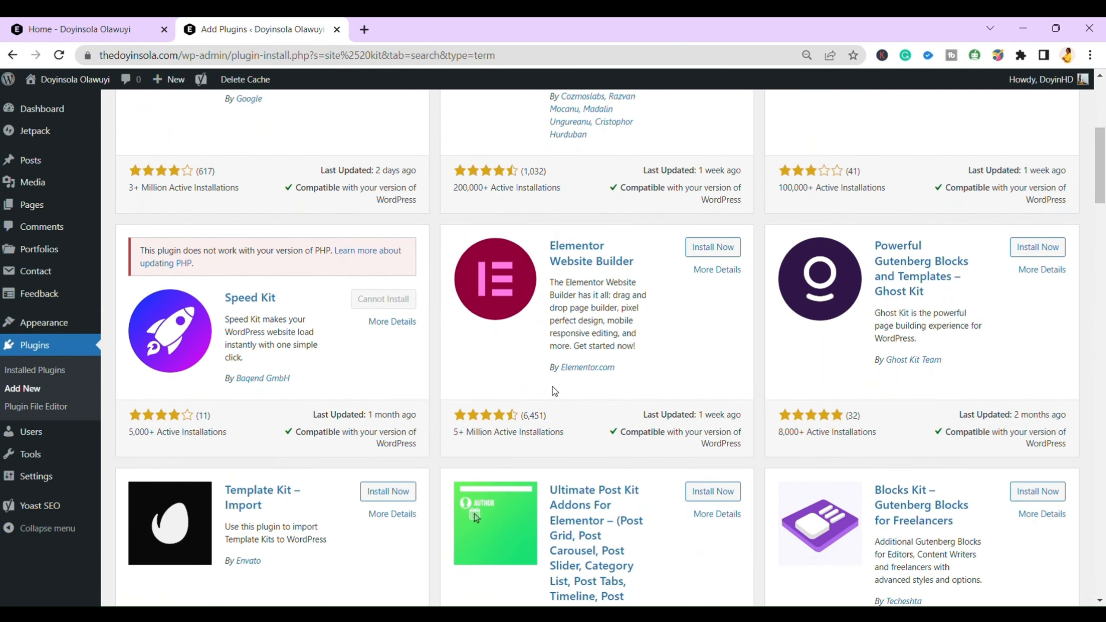
pyautogui.scroll(-4, 543, 405)
pyautogui.scroll(-6, 543, 405)
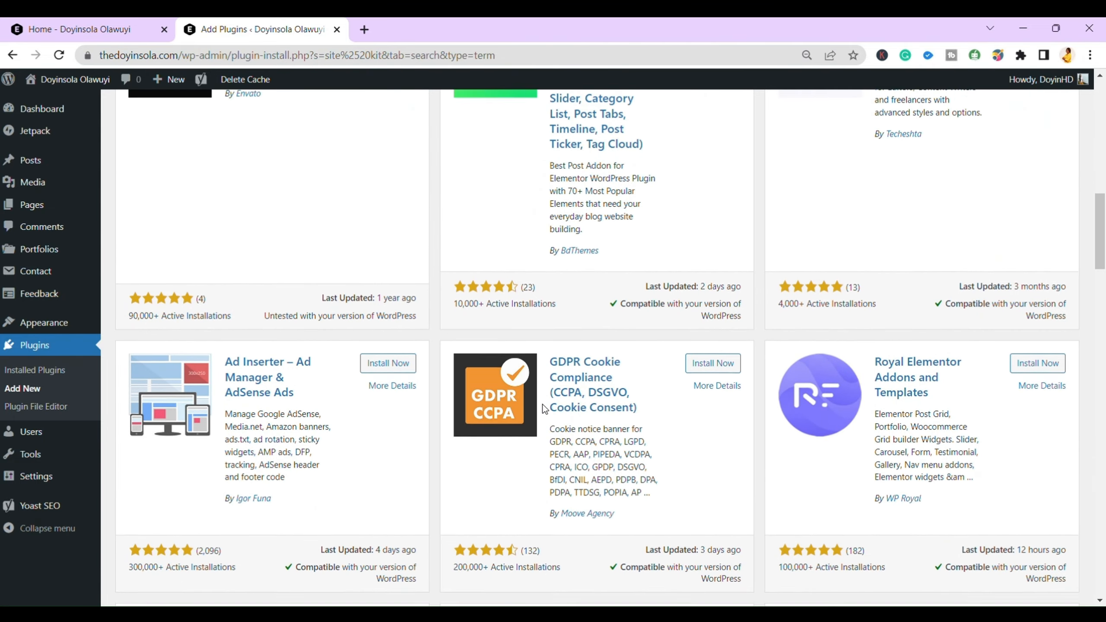
pyautogui.scroll(-4, 543, 405)
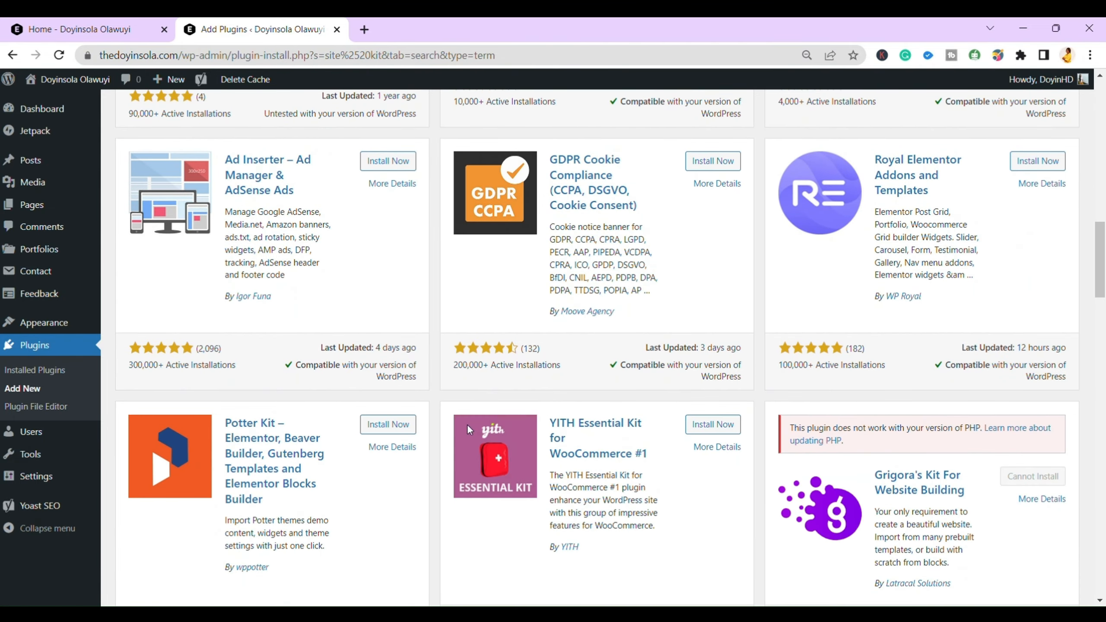
pyautogui.scroll(-7, 475, 434)
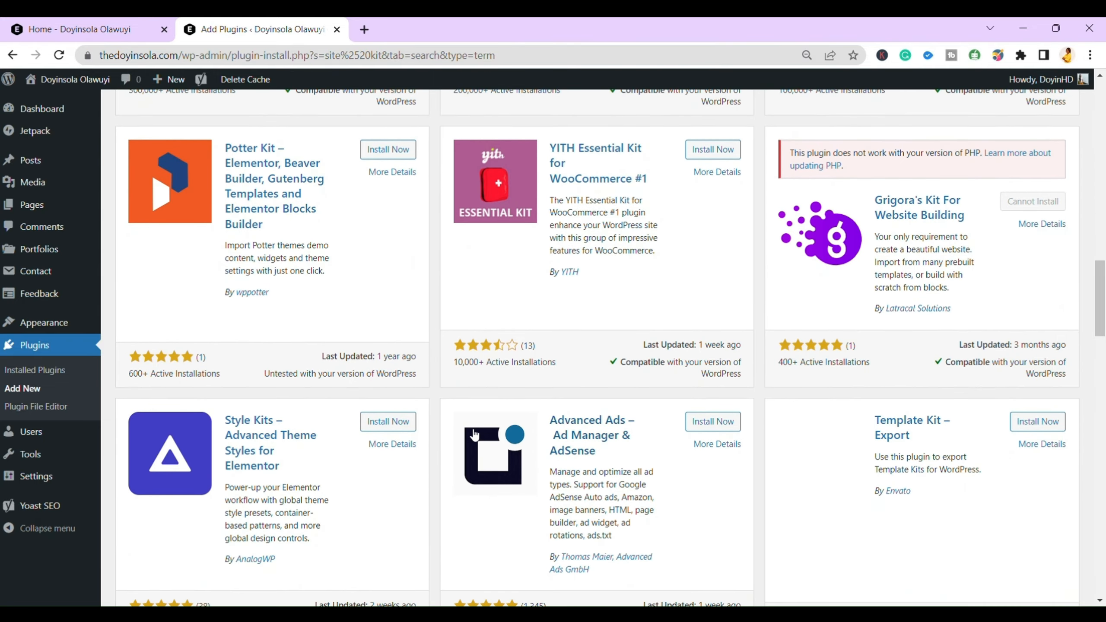
pyautogui.scroll(-5, 538, 425)
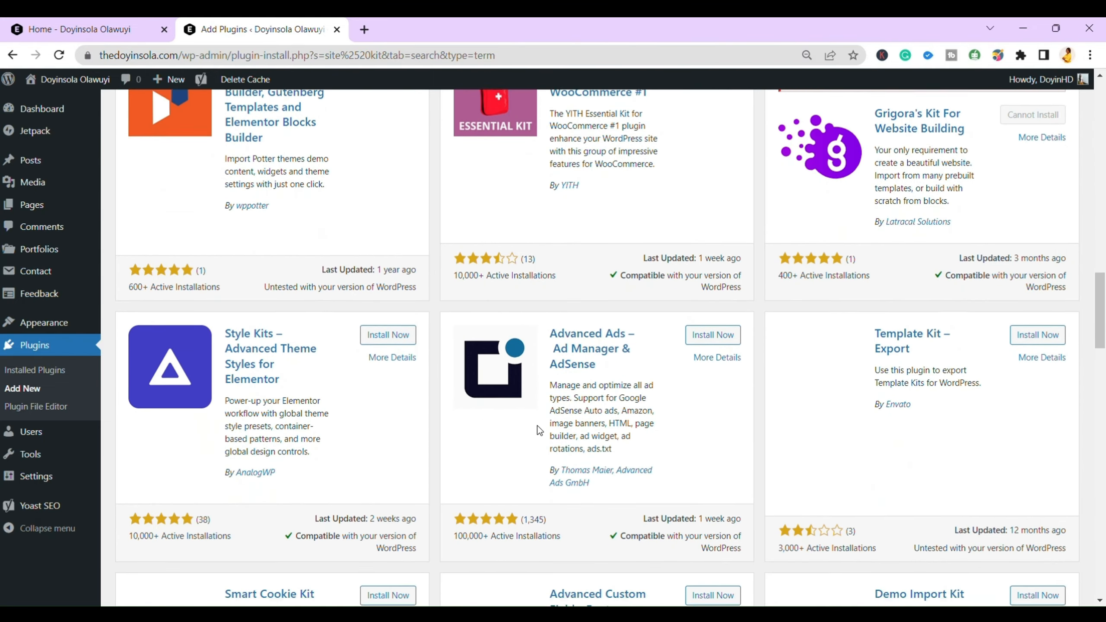
pyautogui.scroll(-3, 537, 425)
pyautogui.scroll(15, 538, 425)
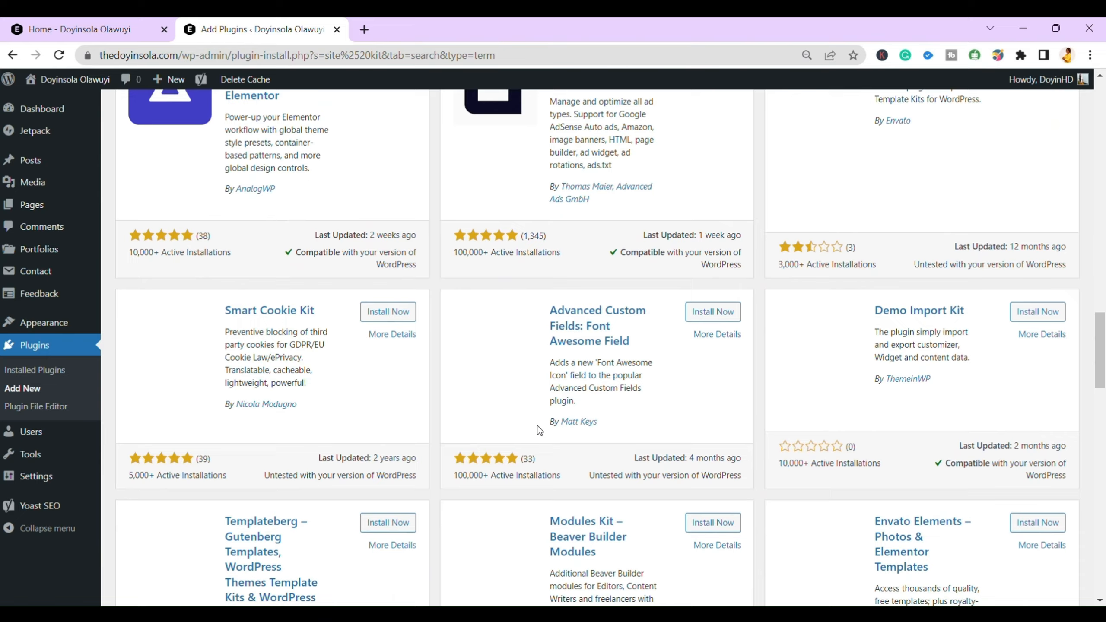
pyautogui.scroll(15, 537, 429)
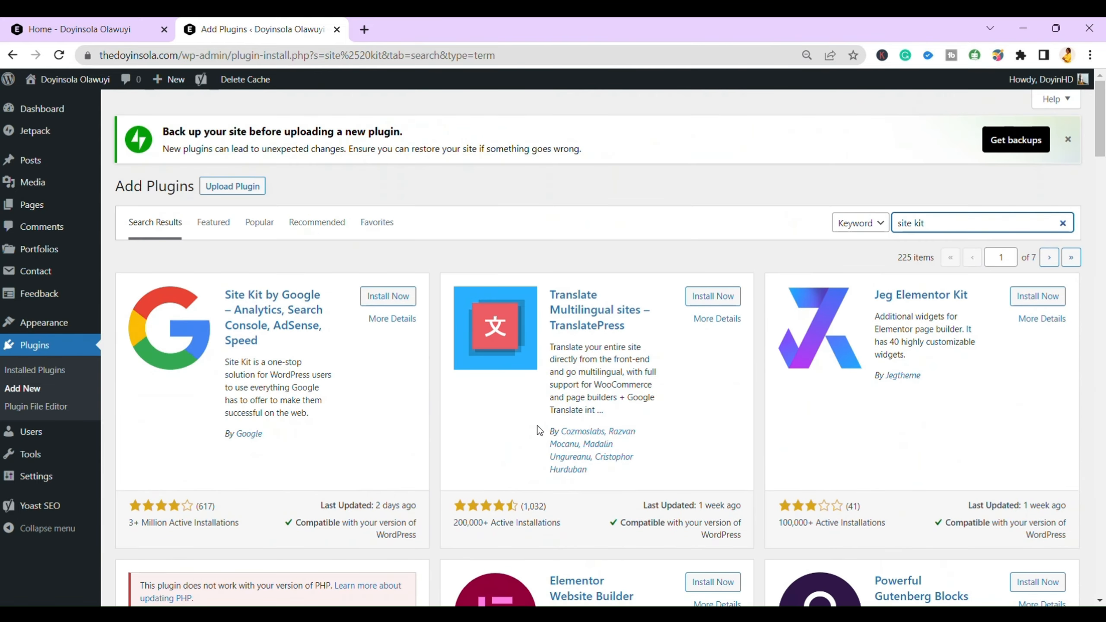
# Install and activate the Site Kit by Google plugin
pyautogui.click(388, 296)
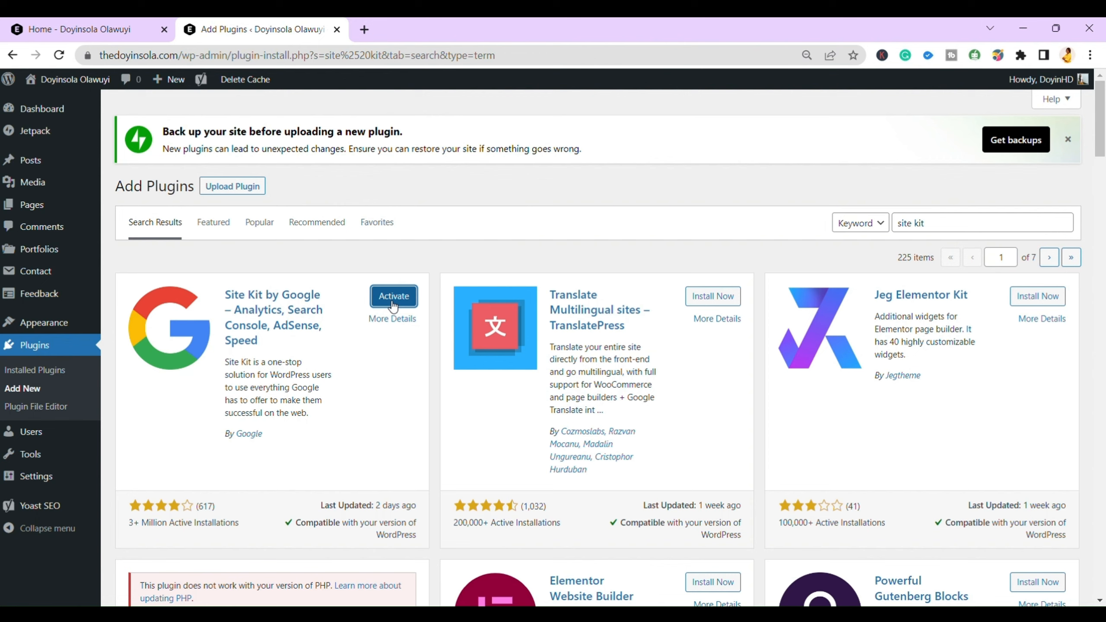
pyautogui.click(393, 297)
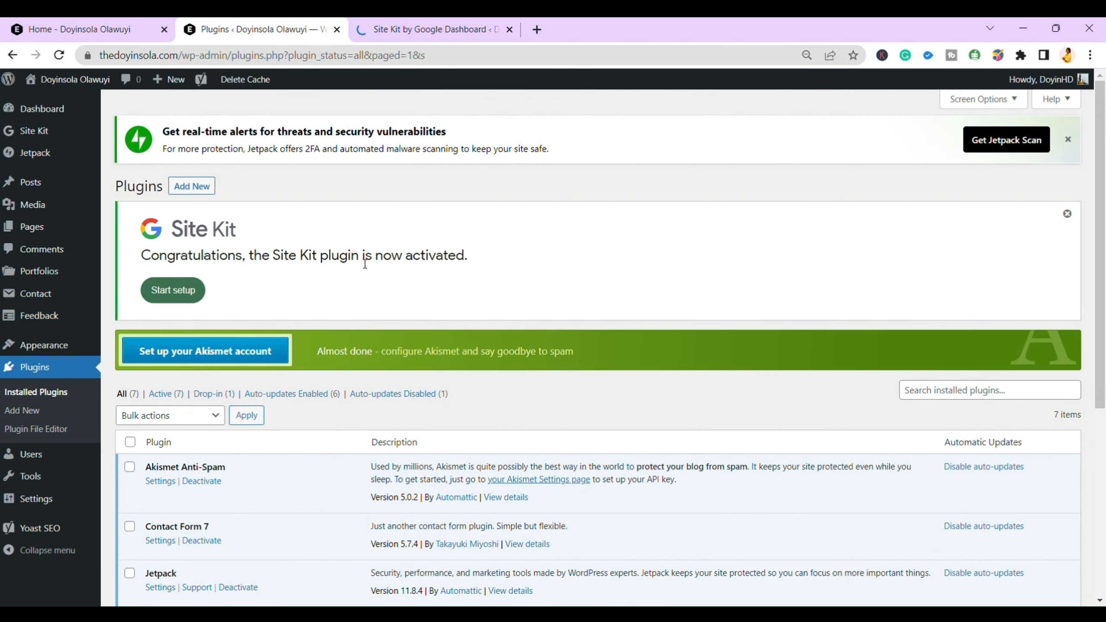
# Start the Site Kit setup, close the duplicate Site Kit tab and sign in with Google without connecting Google Analytics
pyautogui.click(177, 297)
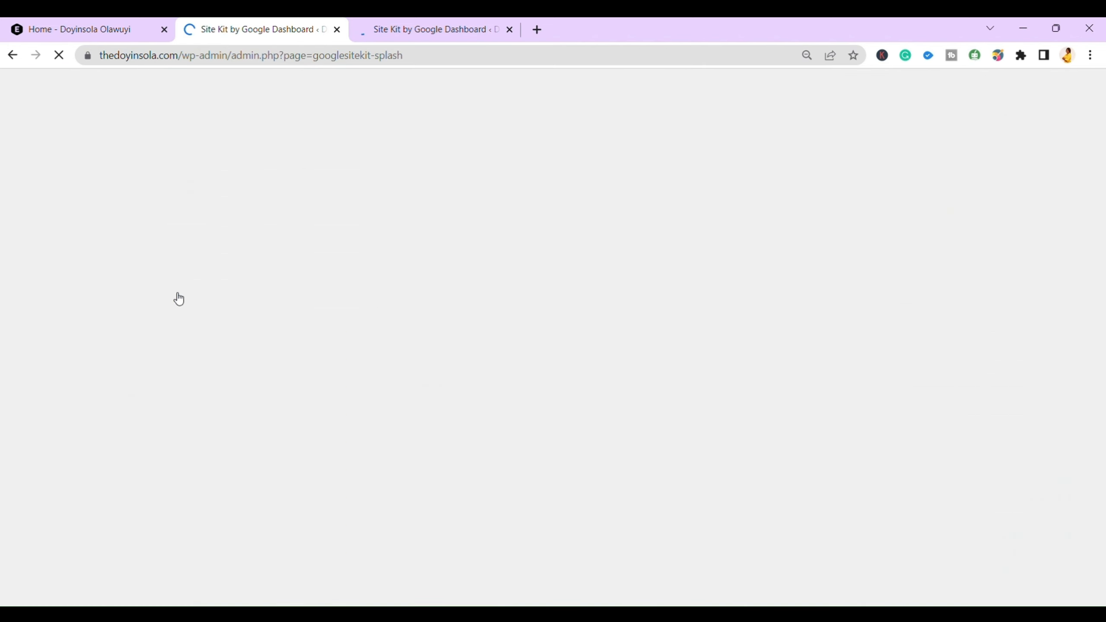
pyautogui.click(509, 30)
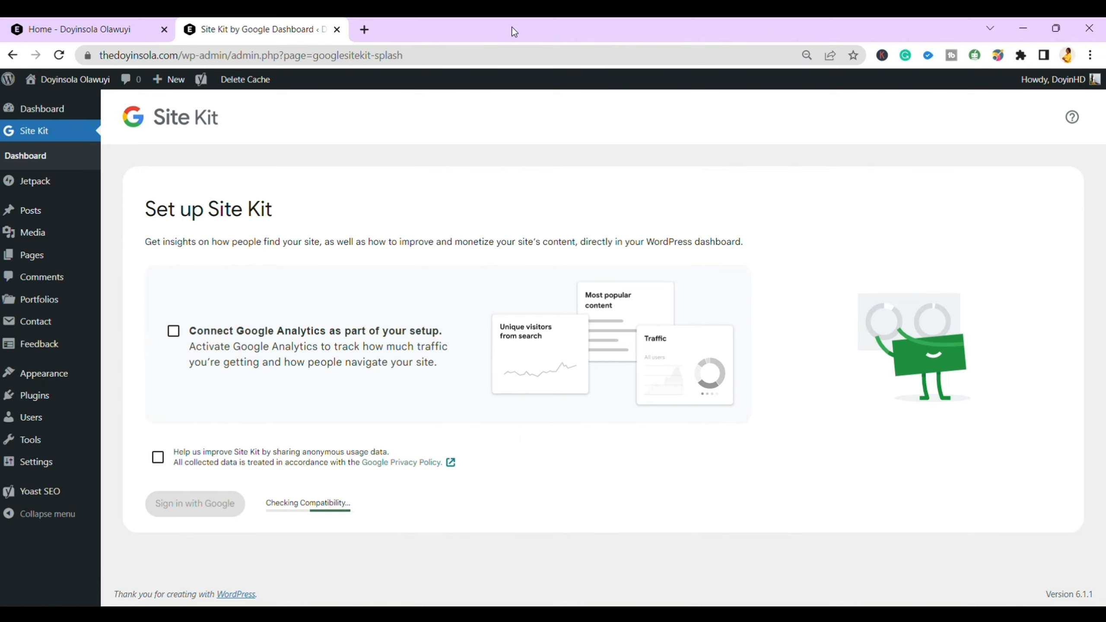
pyautogui.click(229, 507)
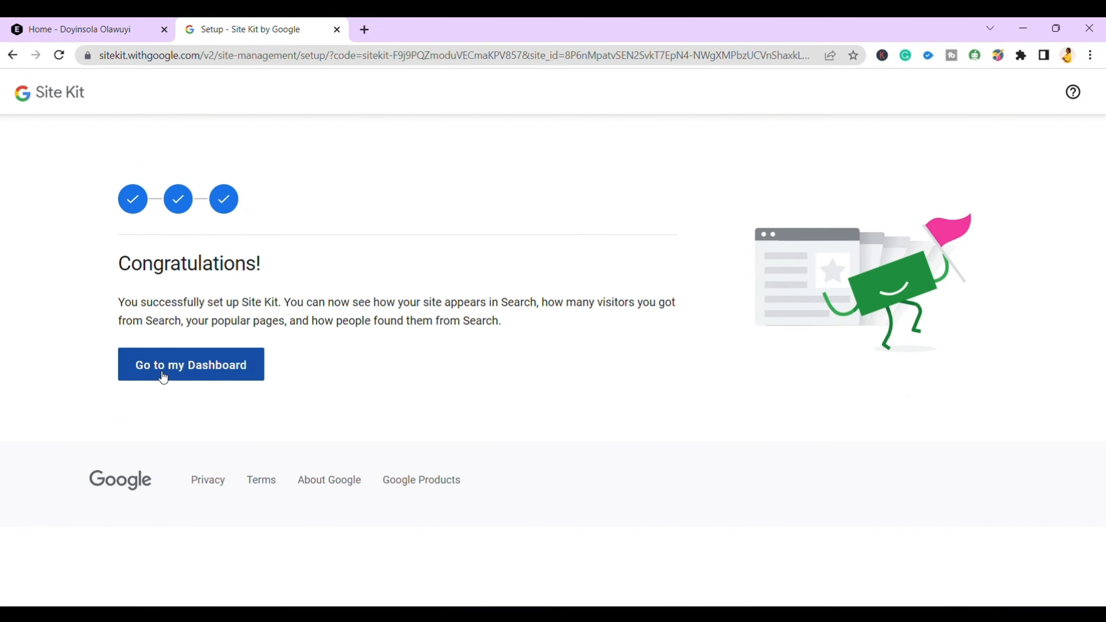
# Go to the Site Kit dashboard and dismiss the setup-complete and Search Console data notices
pyautogui.click(163, 377)
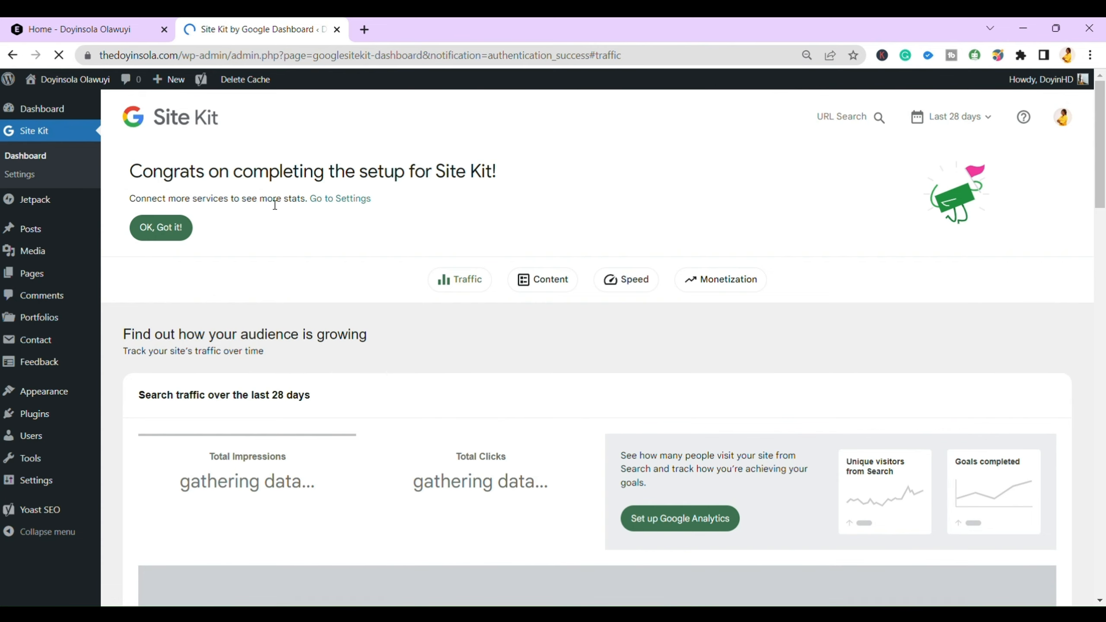
pyautogui.click(172, 236)
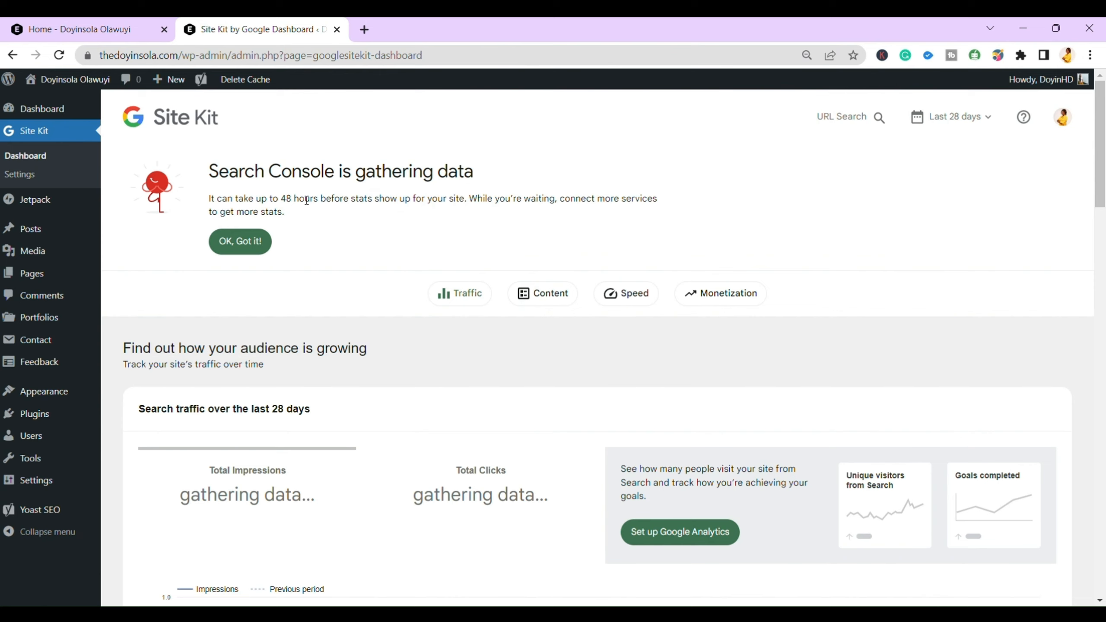
pyautogui.click(240, 241)
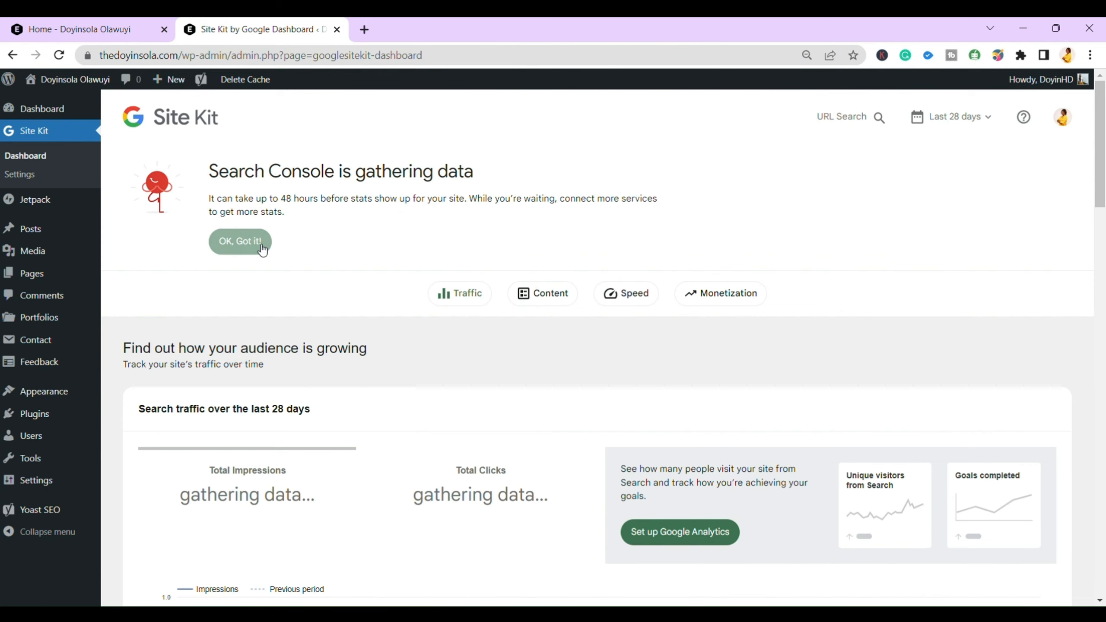
# Postpone connecting AdSense in the dashboard's monetization section and acknowledge the hint about connecting it from Settings
pyautogui.scroll(-3, 258, 244)
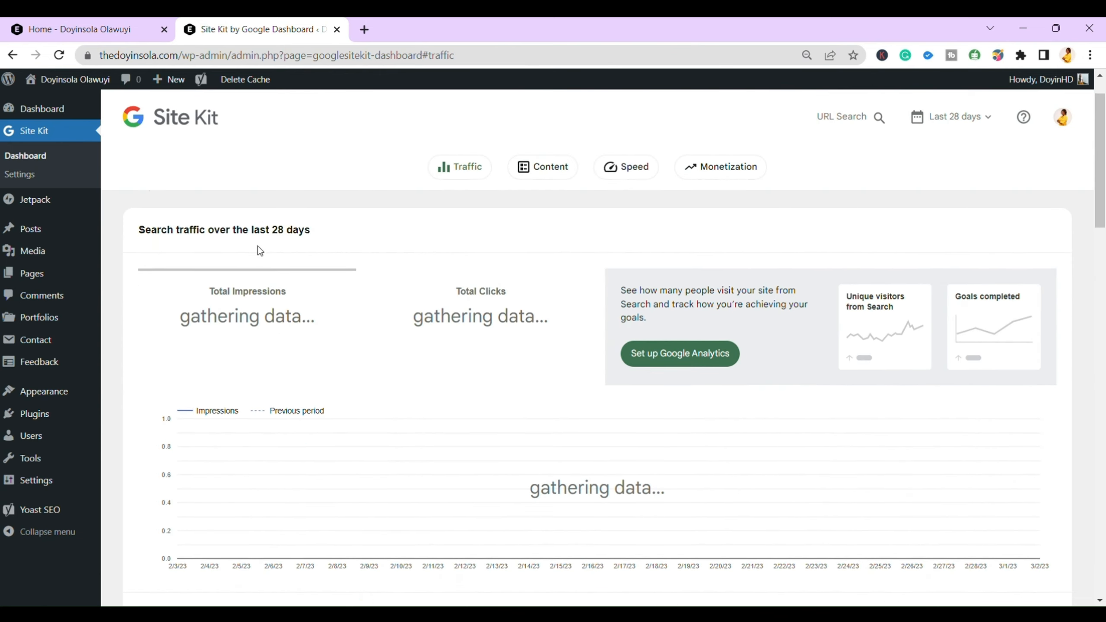
pyautogui.scroll(-2, 257, 247)
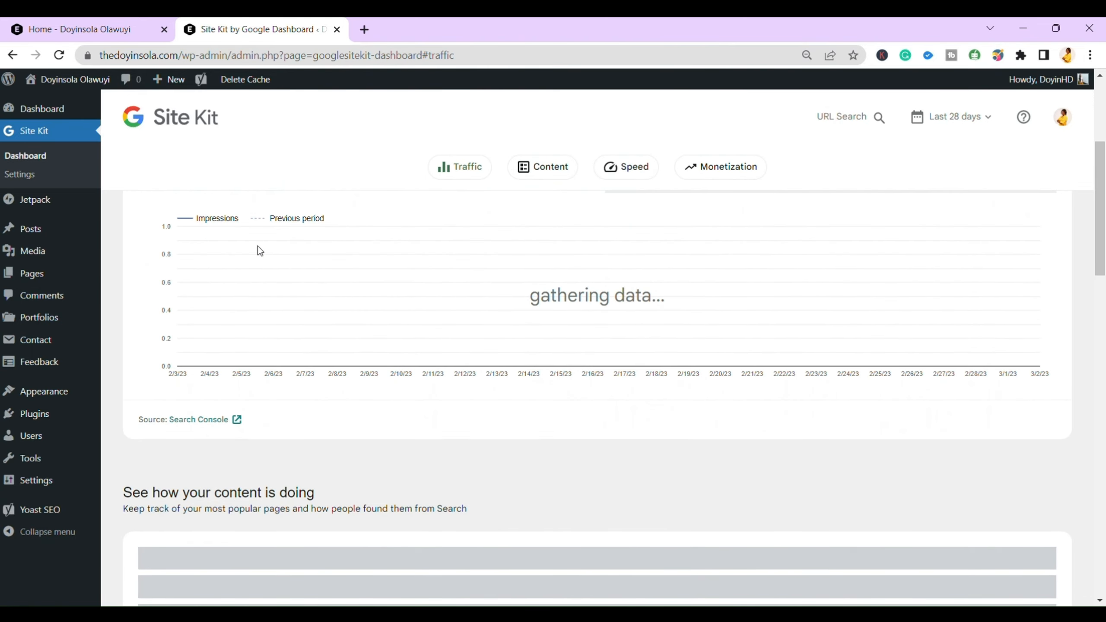
pyautogui.scroll(-4, 258, 250)
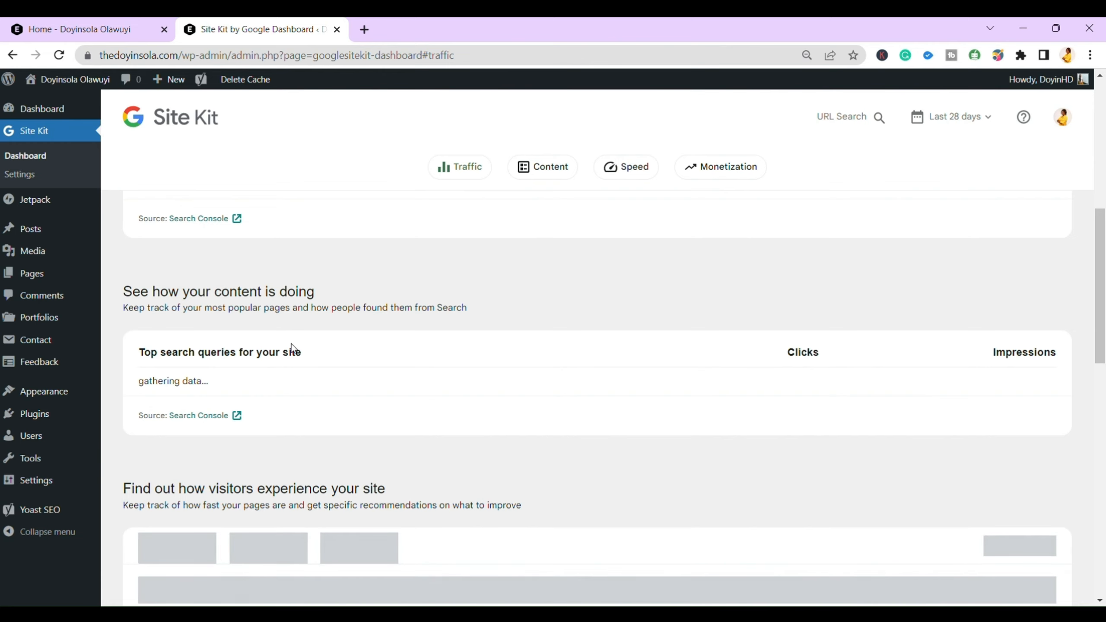
pyautogui.scroll(-5, 291, 344)
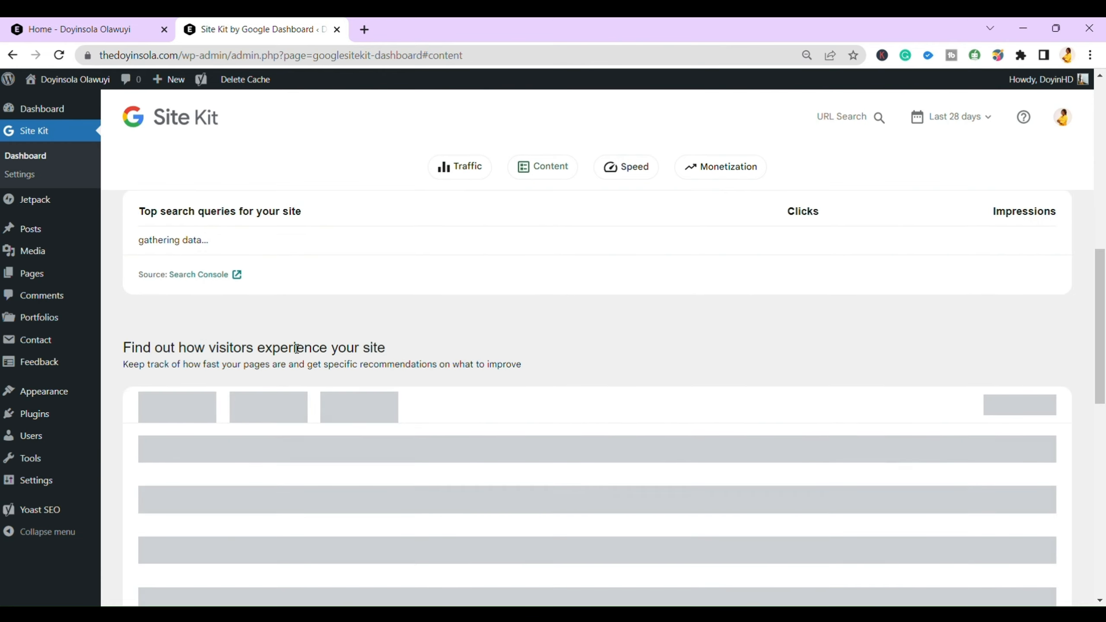
pyautogui.scroll(-9, 293, 349)
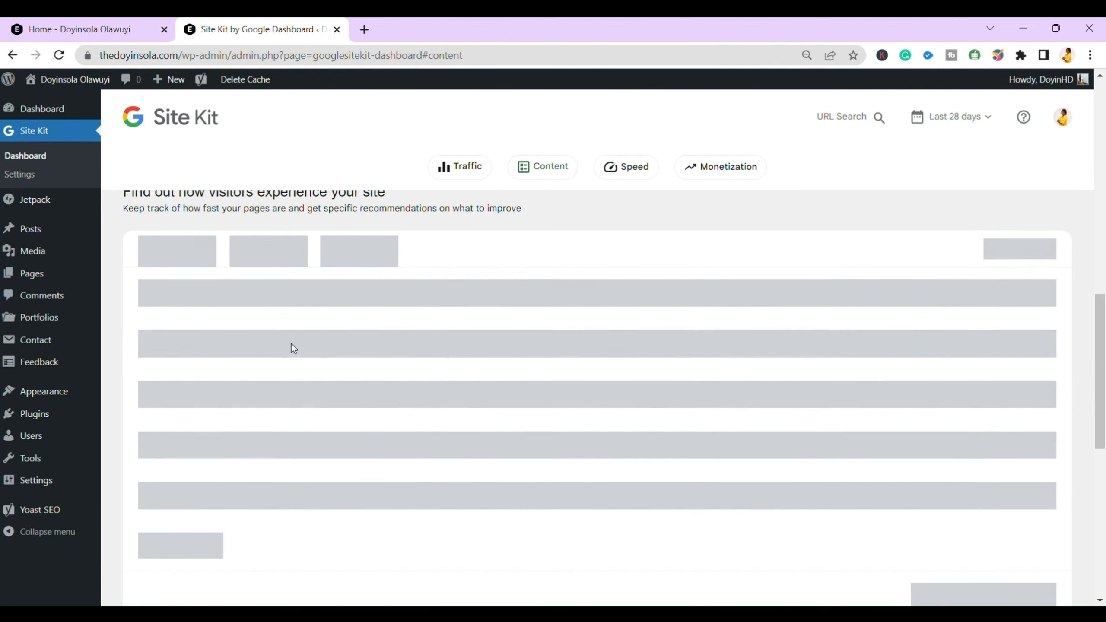
pyautogui.scroll(-2, 291, 344)
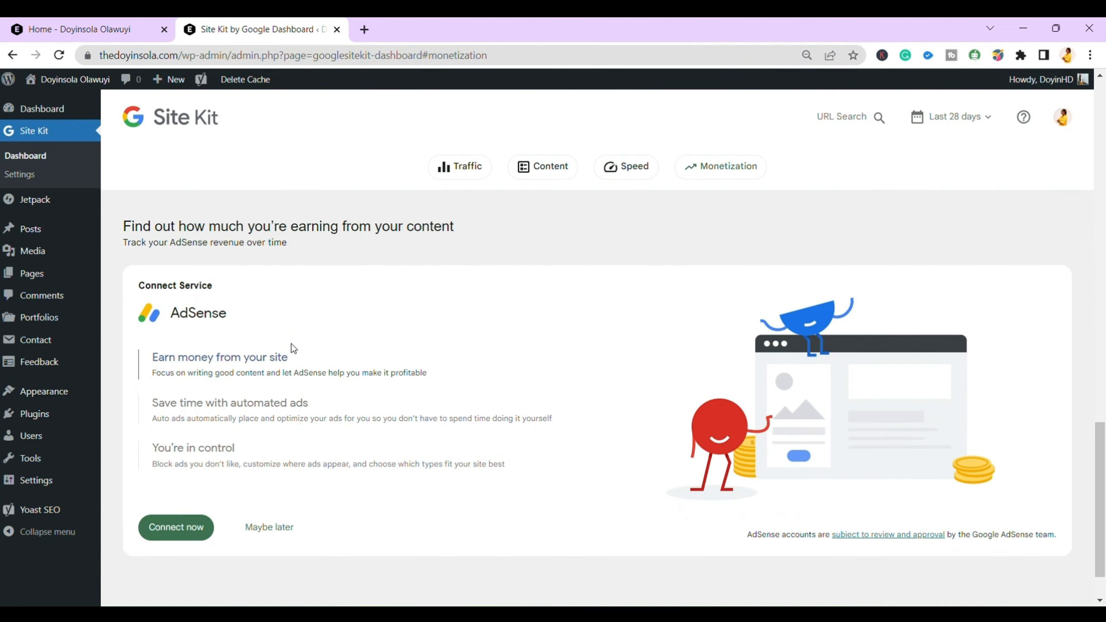
pyautogui.click(275, 536)
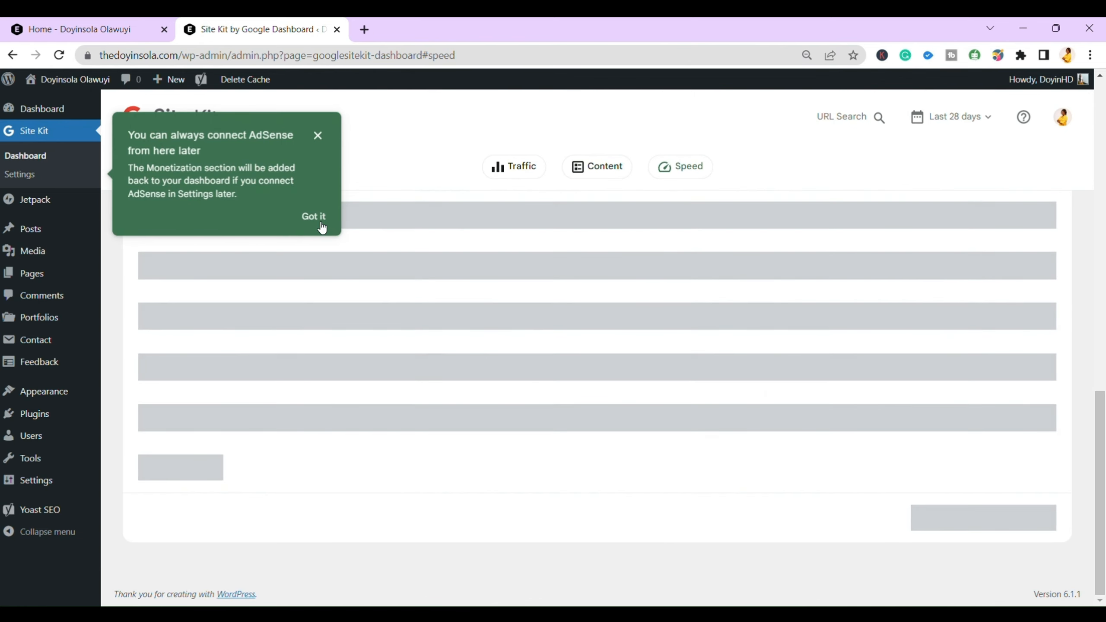
pyautogui.click(322, 223)
# Look over the search traffic, content and visitor experience sections of the Site Kit dashboard
pyautogui.scroll(15, 356, 282)
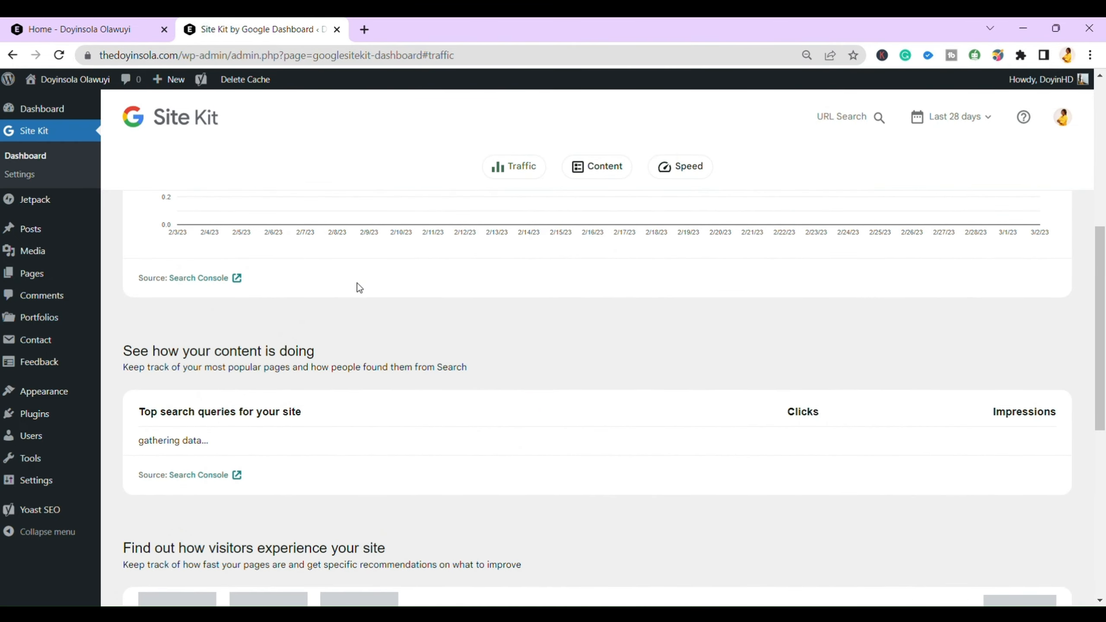
pyautogui.scroll(-15, 357, 282)
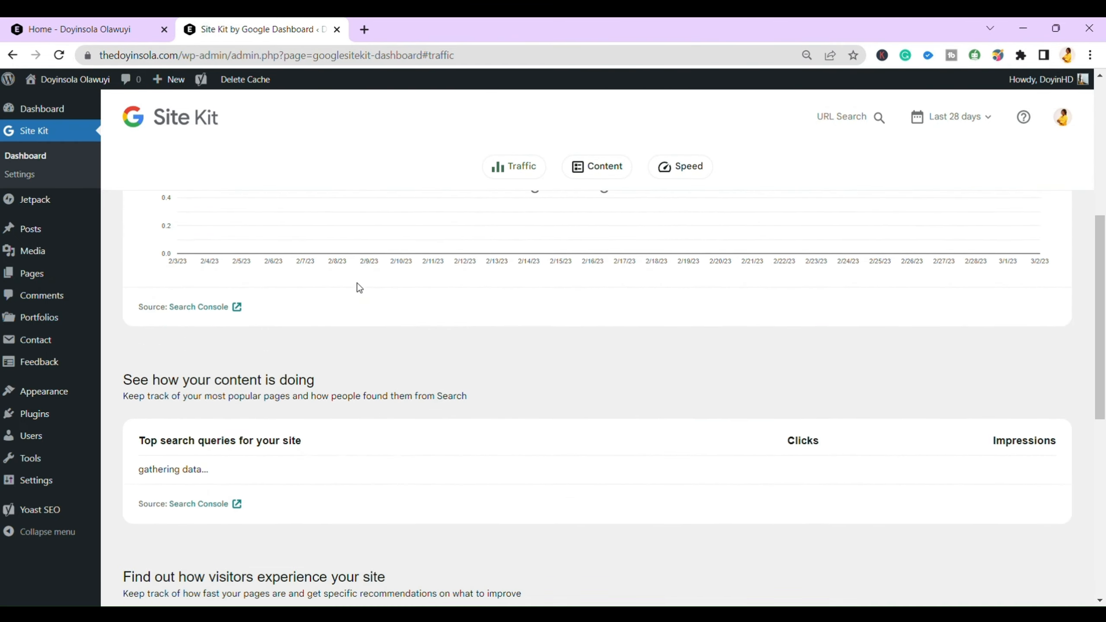
pyautogui.scroll(6, 359, 287)
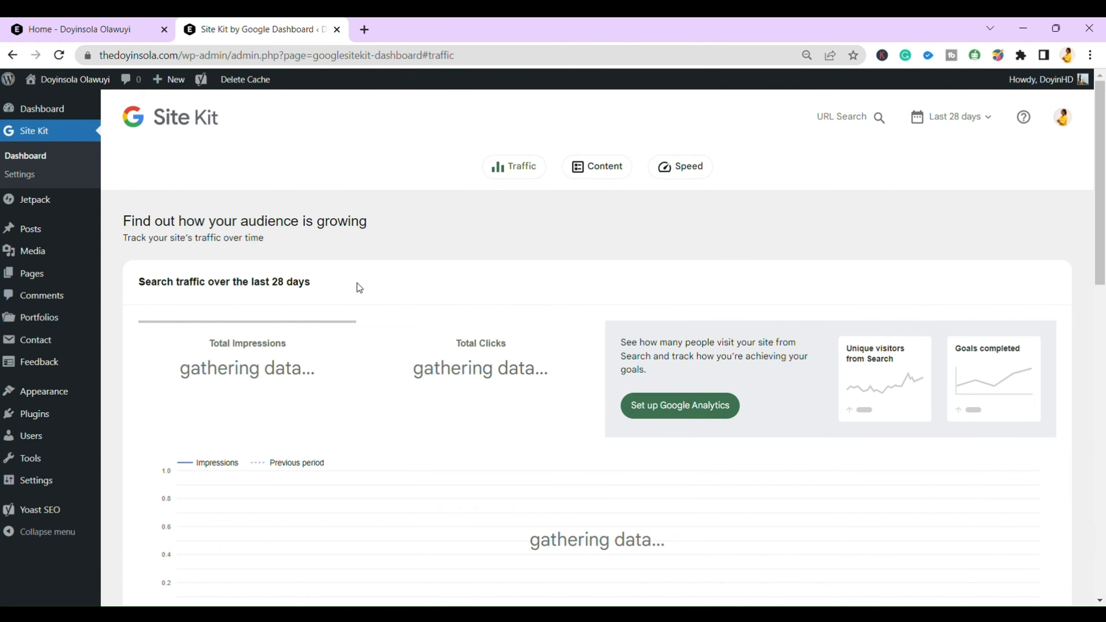
pyautogui.scroll(-10, 357, 283)
pyautogui.scroll(9, 357, 282)
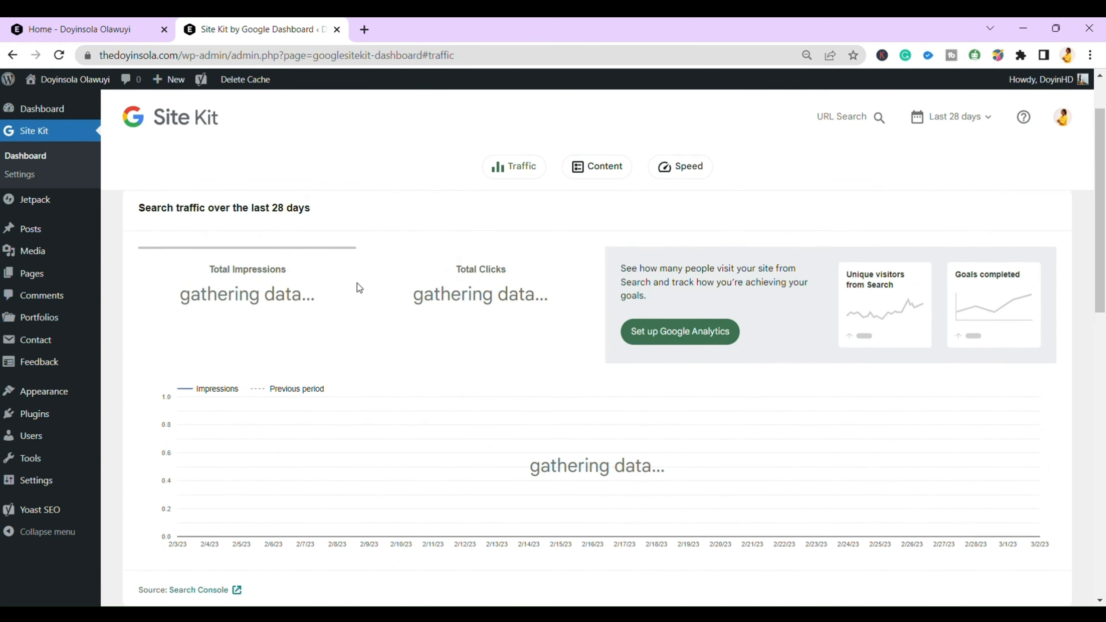
# Check the Search Console and PageSpeed Insights details in the Site Kit settings, then view the additional services available to connect
pyautogui.click(41, 172)
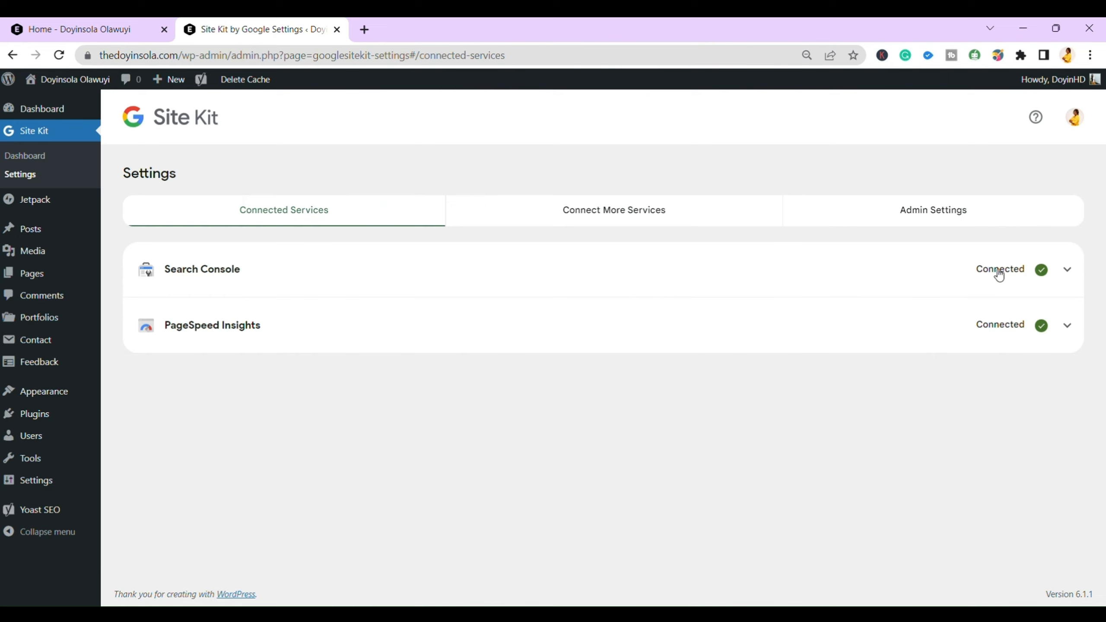
pyautogui.click(1066, 272)
pyautogui.click(1066, 279)
pyautogui.click(1066, 326)
pyautogui.click(1066, 329)
pyautogui.click(659, 204)
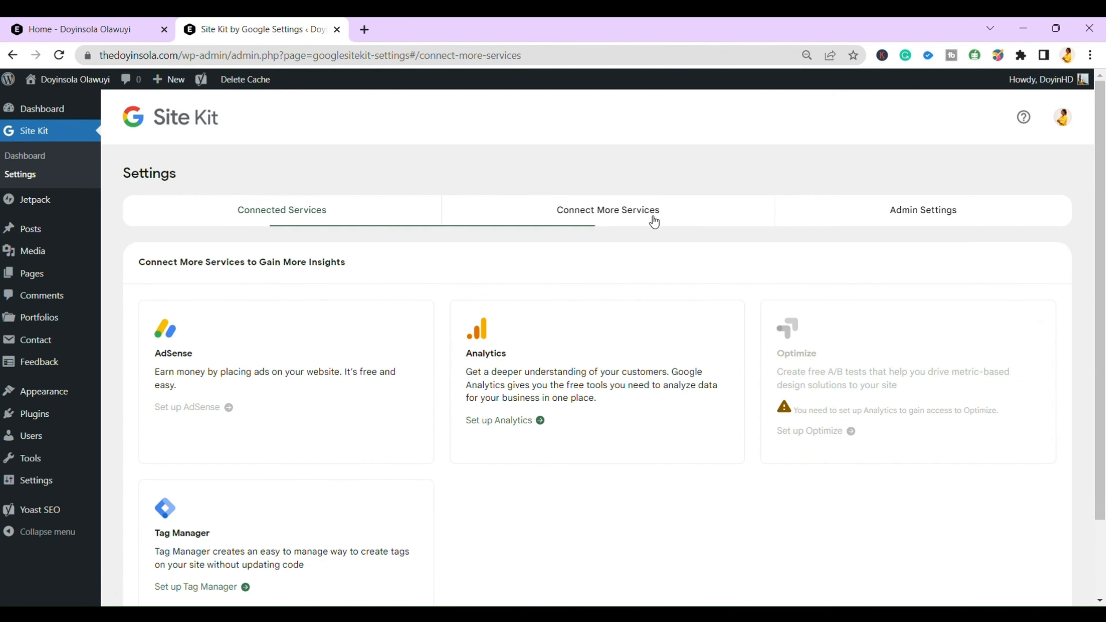
# Look over the services available to connect and the admin settings in Site Kit
pyautogui.scroll(-2, 603, 359)
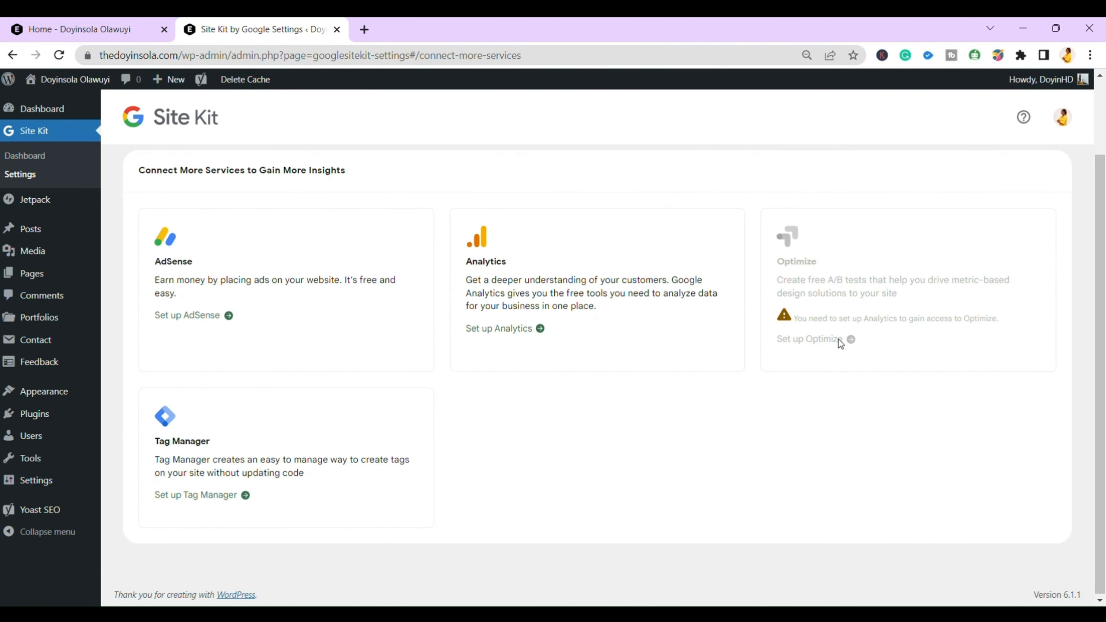
pyautogui.scroll(2, 838, 340)
pyautogui.click(913, 215)
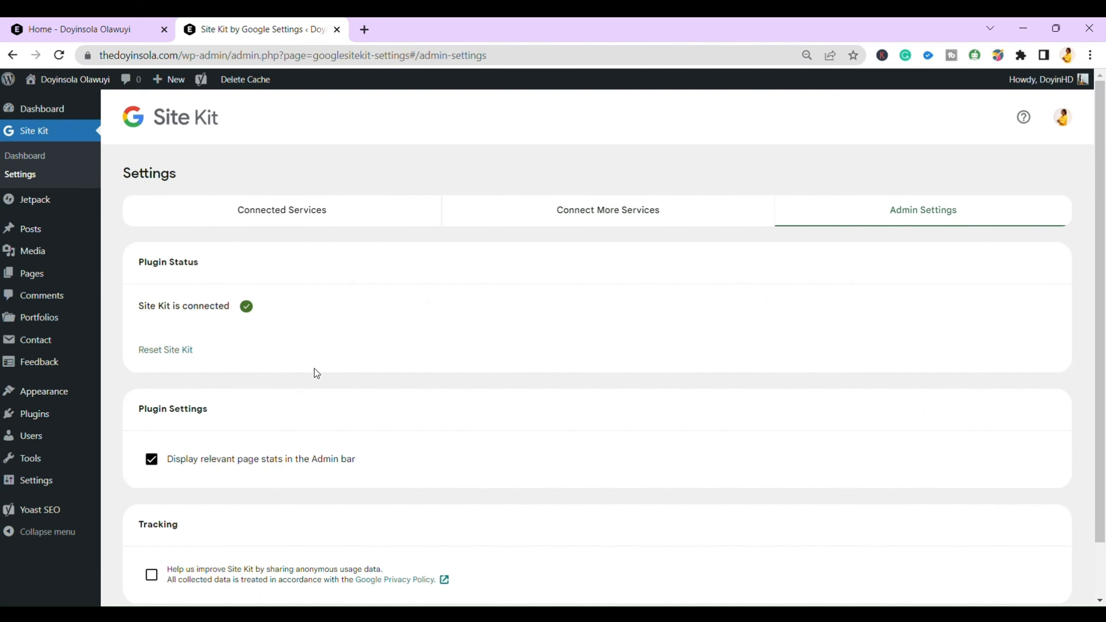
pyautogui.scroll(-2, 490, 418)
# Start the Analytics setup from Site Kit's additional services and create the Analytics account with the pre-filled details
pyautogui.click(601, 152)
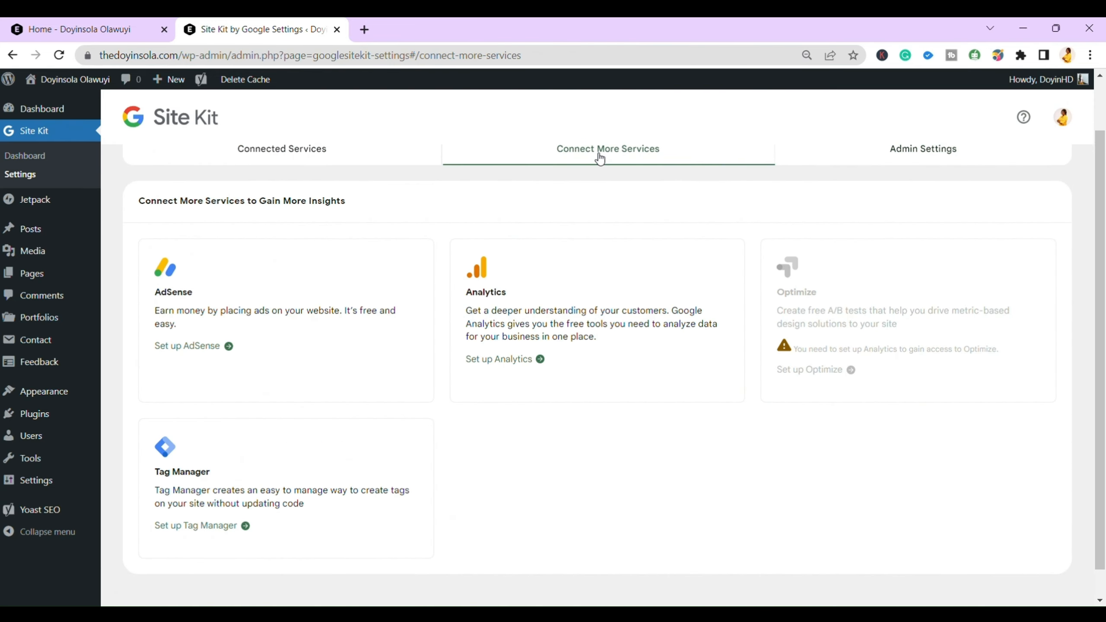
pyautogui.click(504, 360)
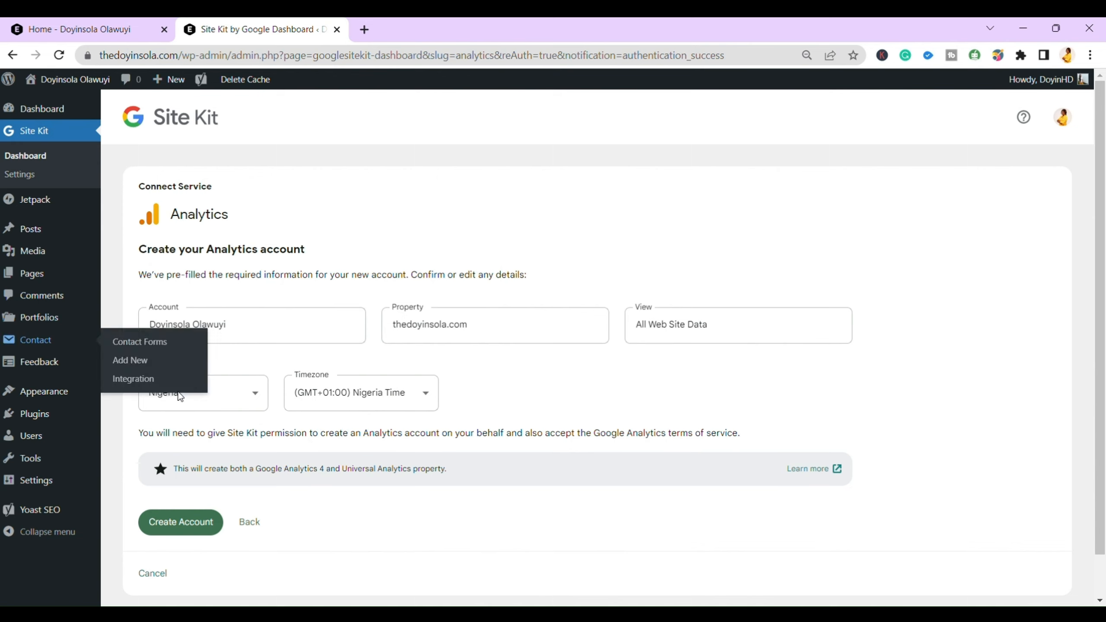
pyautogui.scroll(-1, 316, 495)
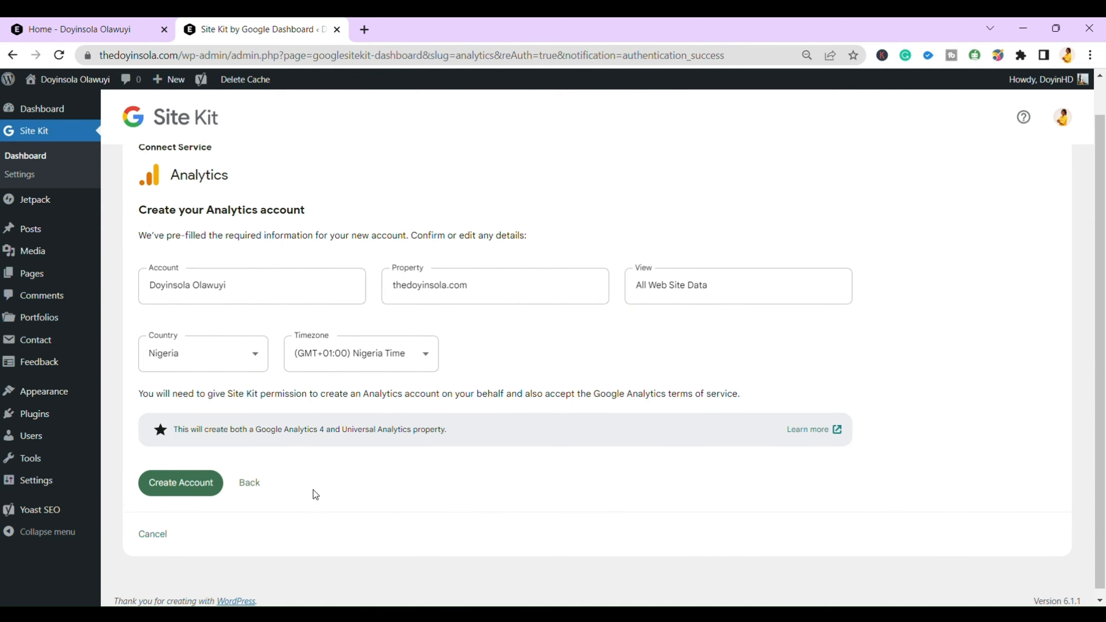
pyautogui.click(163, 479)
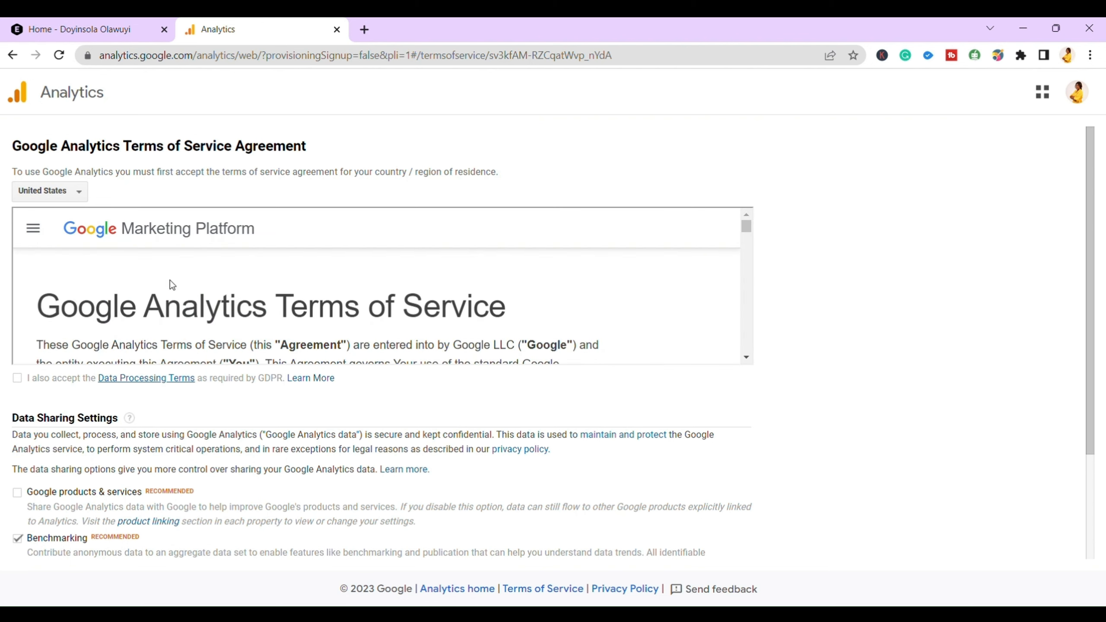
# Set the Google Analytics terms of service country to Nigeria and accept the Data Processing Terms required by GDPR
pyautogui.click(76, 198)
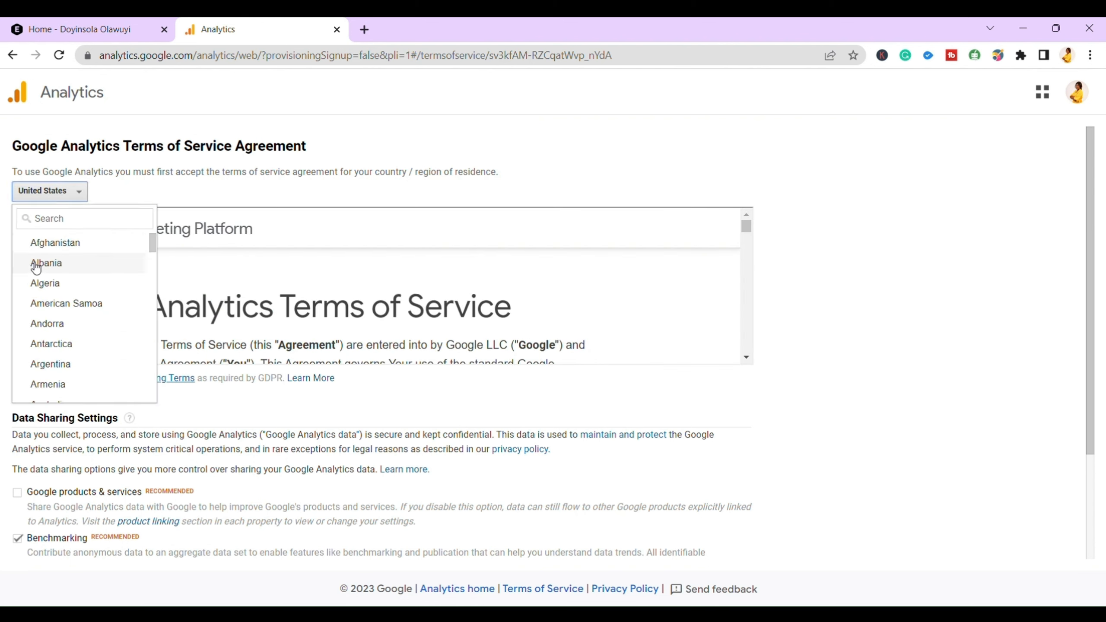
pyautogui.click(95, 219)
pyautogui.write('nige')
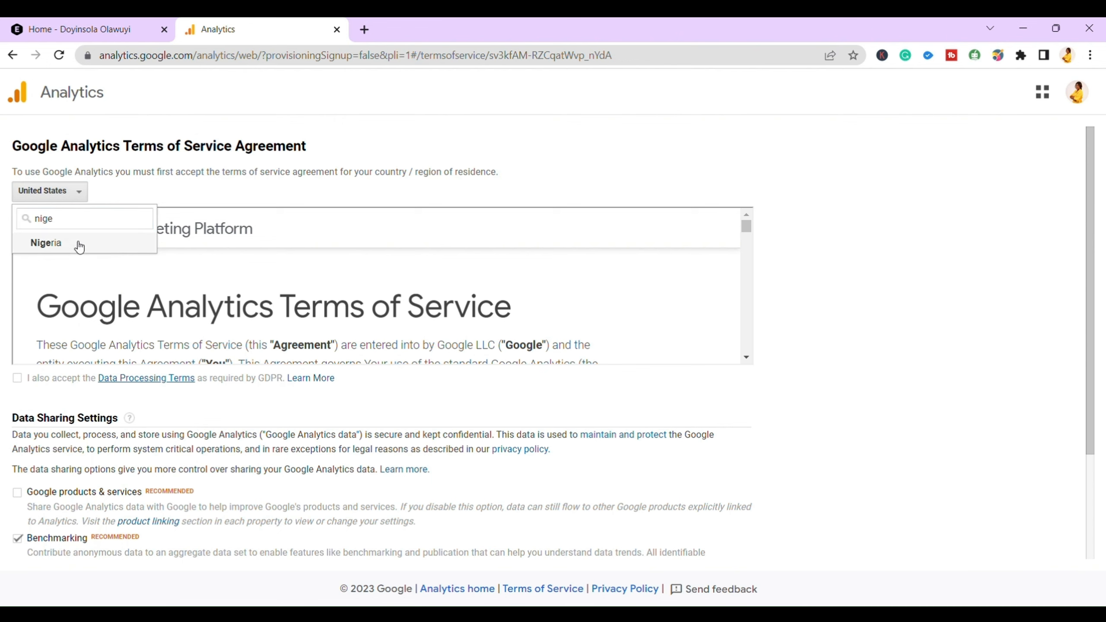
pyautogui.click(74, 244)
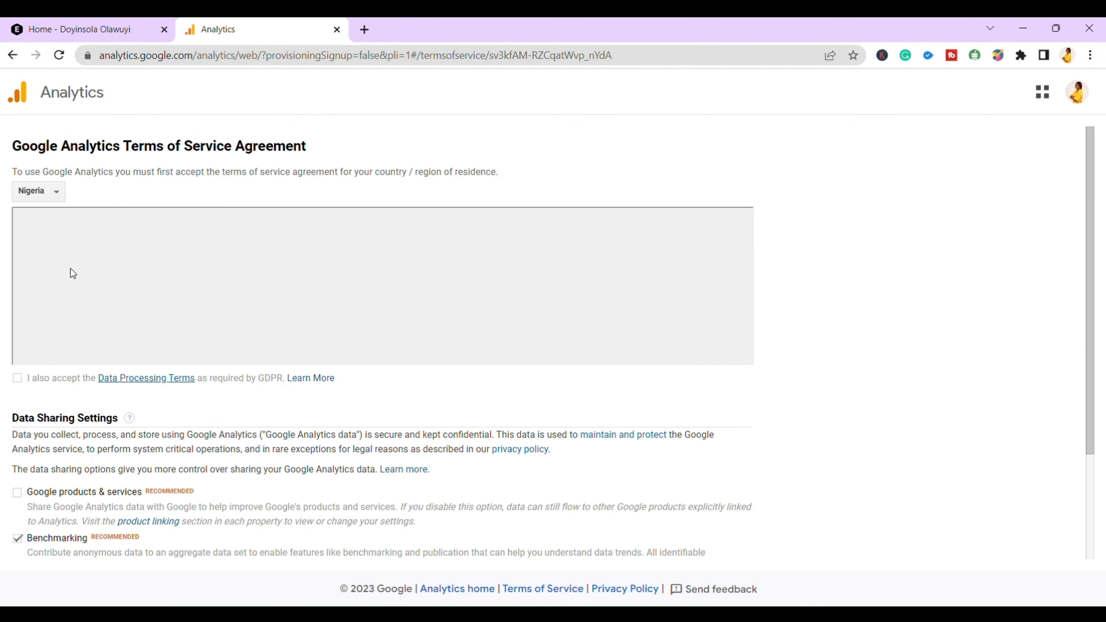
pyautogui.click(17, 378)
pyautogui.scroll(-3, 115, 323)
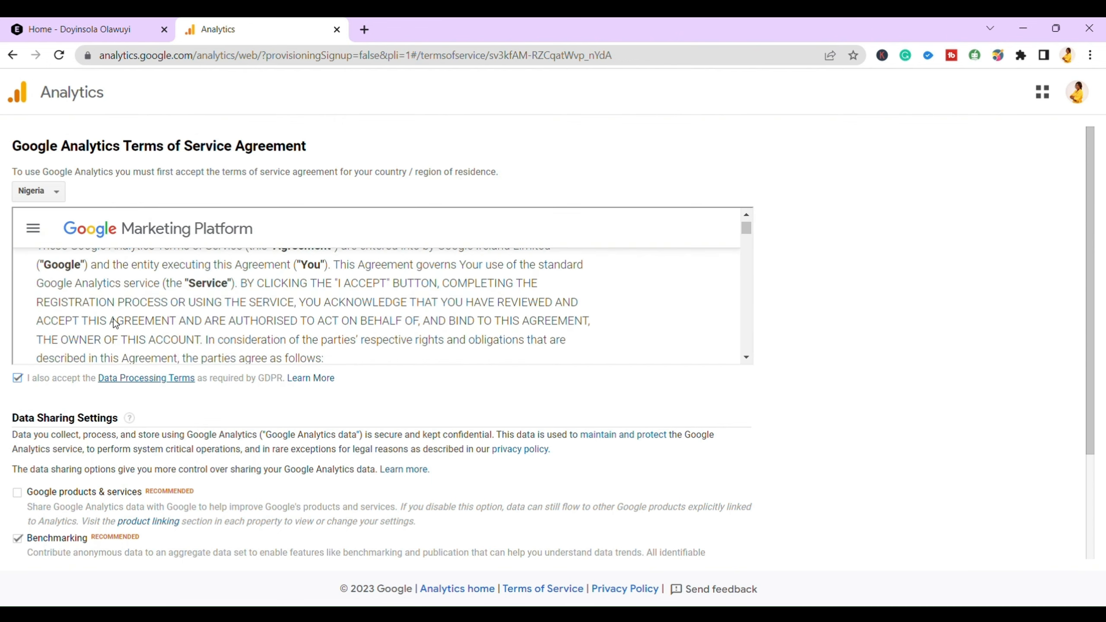
pyautogui.scroll(-10, 115, 322)
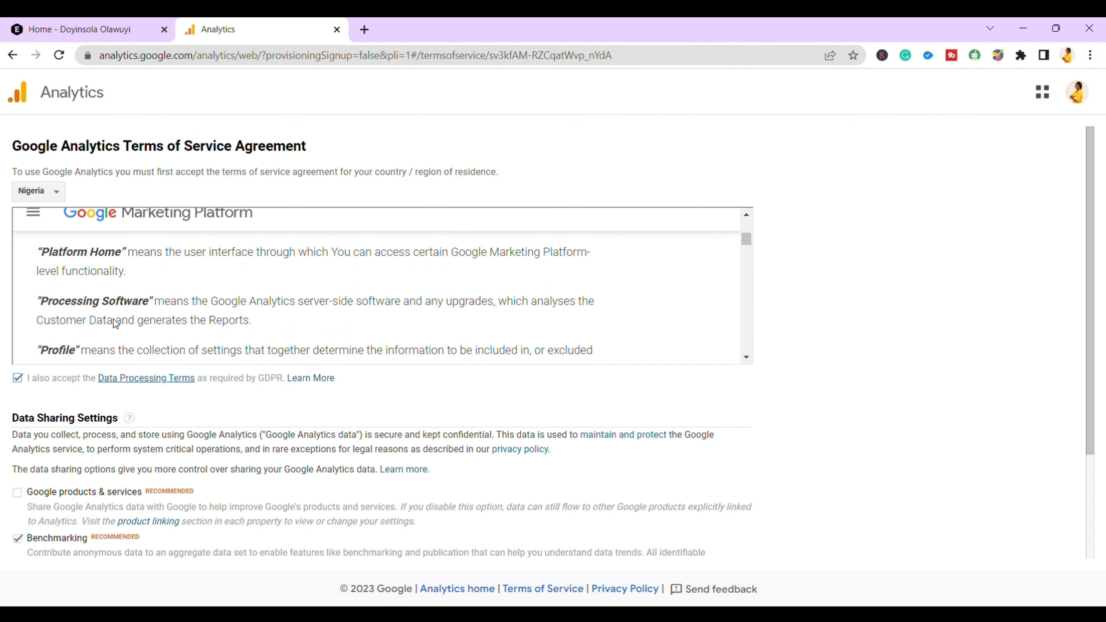
# Enable data sharing with Google products & services, then accept the Measurement Controller-Controller Data Protection Terms and the whole agreement
pyautogui.click(17, 493)
pyautogui.scroll(-8, 22, 496)
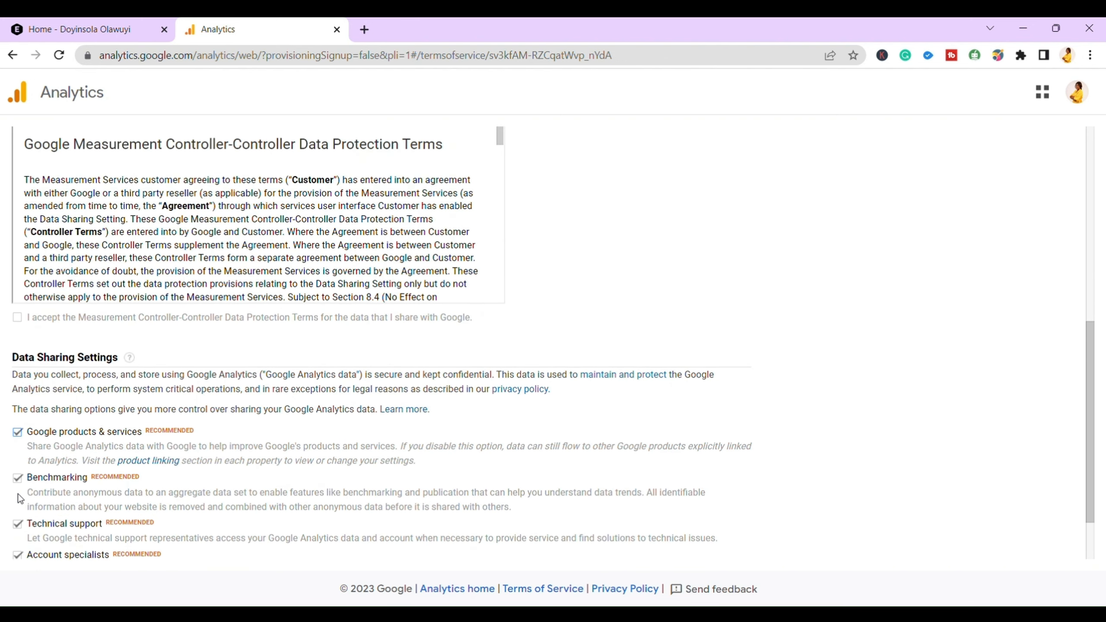
pyautogui.click(17, 313)
pyautogui.scroll(-2, 18, 314)
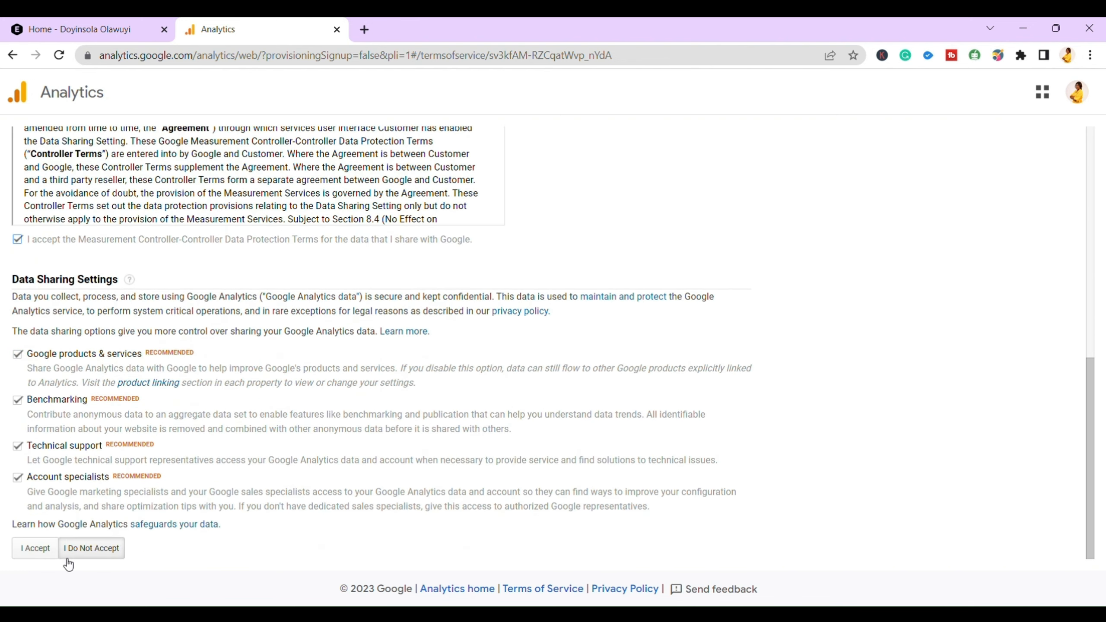
pyautogui.click(48, 554)
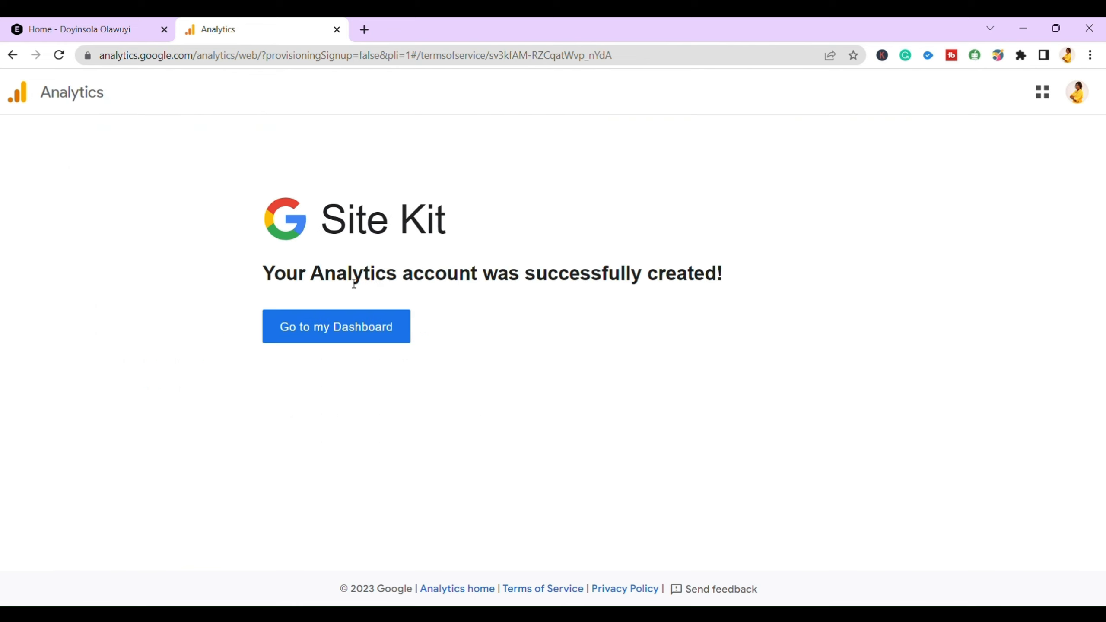
# Return to the Site Kit dashboard, dismiss the Analytics setup-complete notice, and look over the traffic and content sections
pyautogui.click(396, 340)
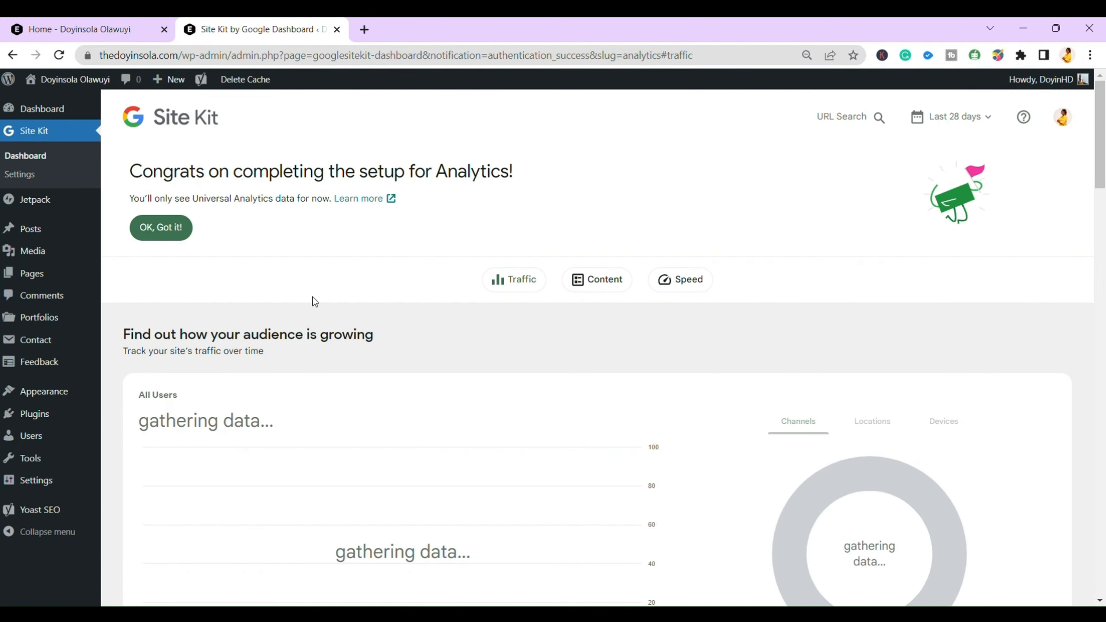
pyautogui.click(181, 229)
pyautogui.scroll(-15, 182, 230)
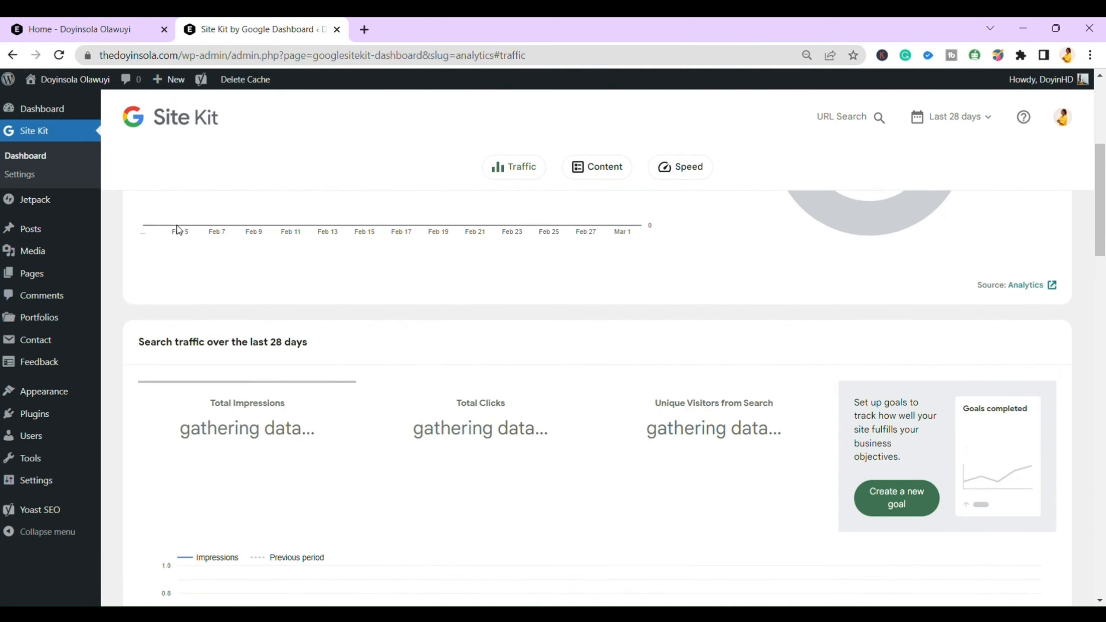
pyautogui.scroll(-17, 177, 224)
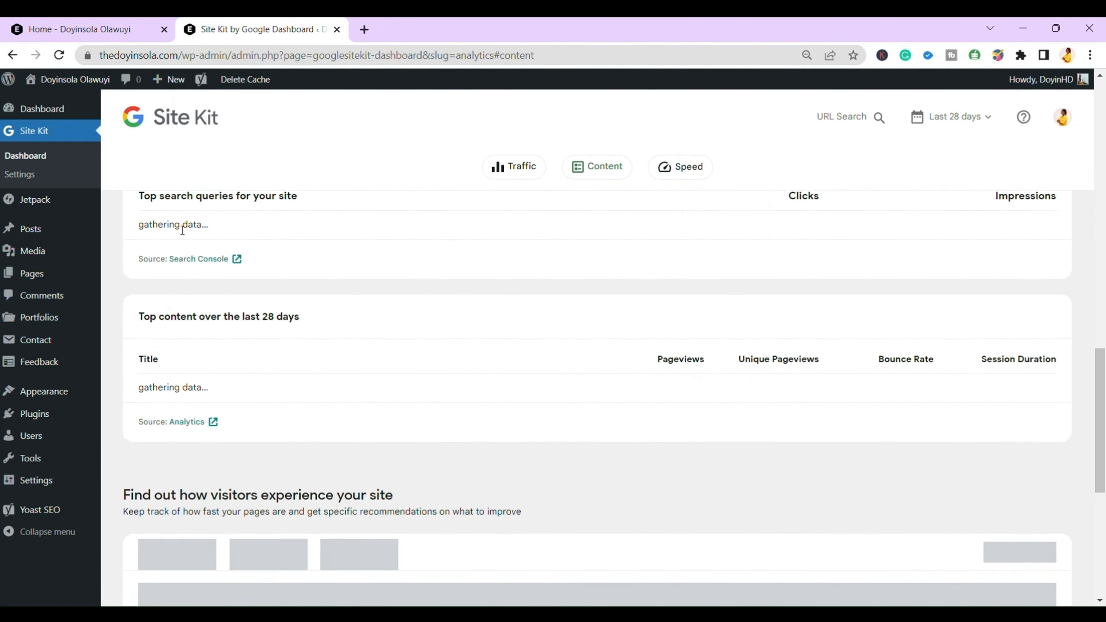
pyautogui.scroll(20, 177, 225)
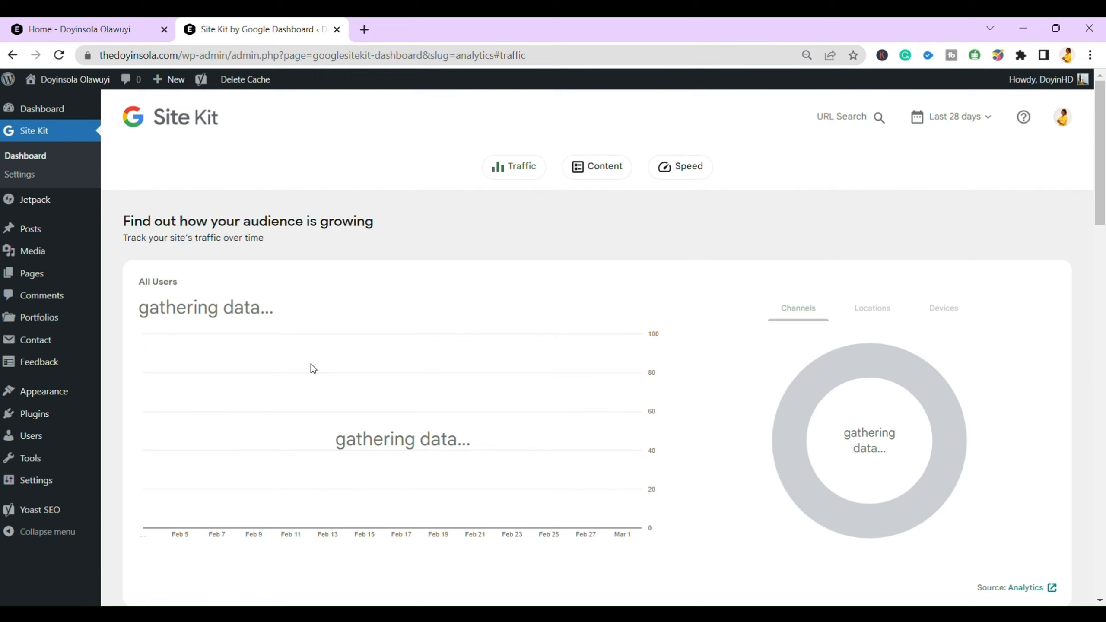
pyautogui.scroll(-10, 310, 357)
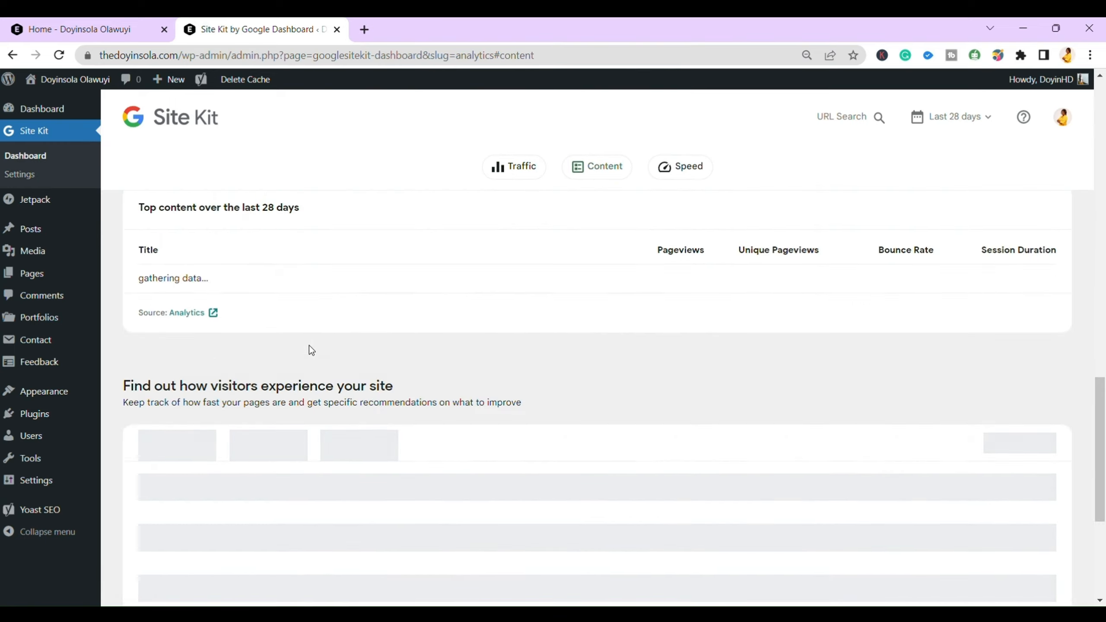
pyautogui.scroll(10, 309, 348)
# Open the Akismet account setup from Jetpack's Akismet Anti-Spam page, review the subscription plans, and close the plans page
pyautogui.moveTo(42, 198)
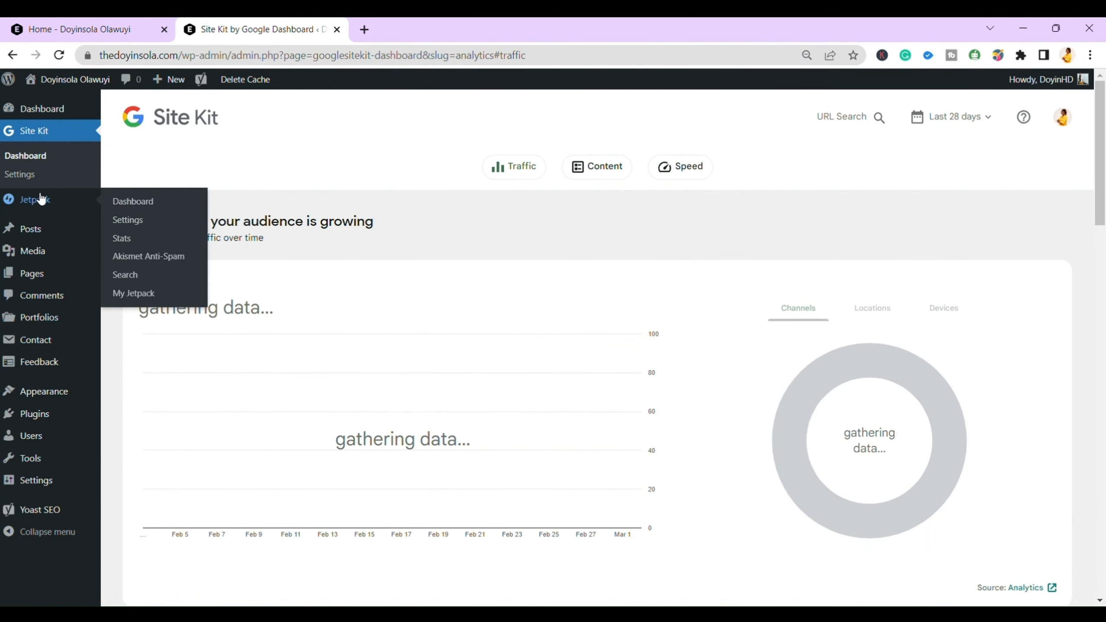
pyautogui.click(142, 262)
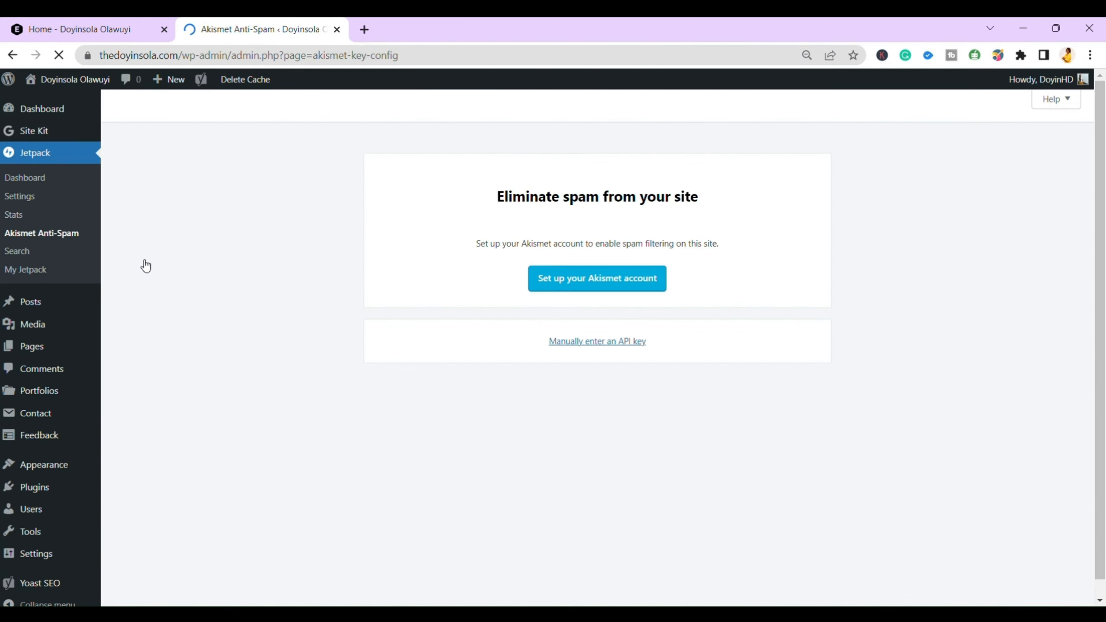
pyautogui.click(593, 286)
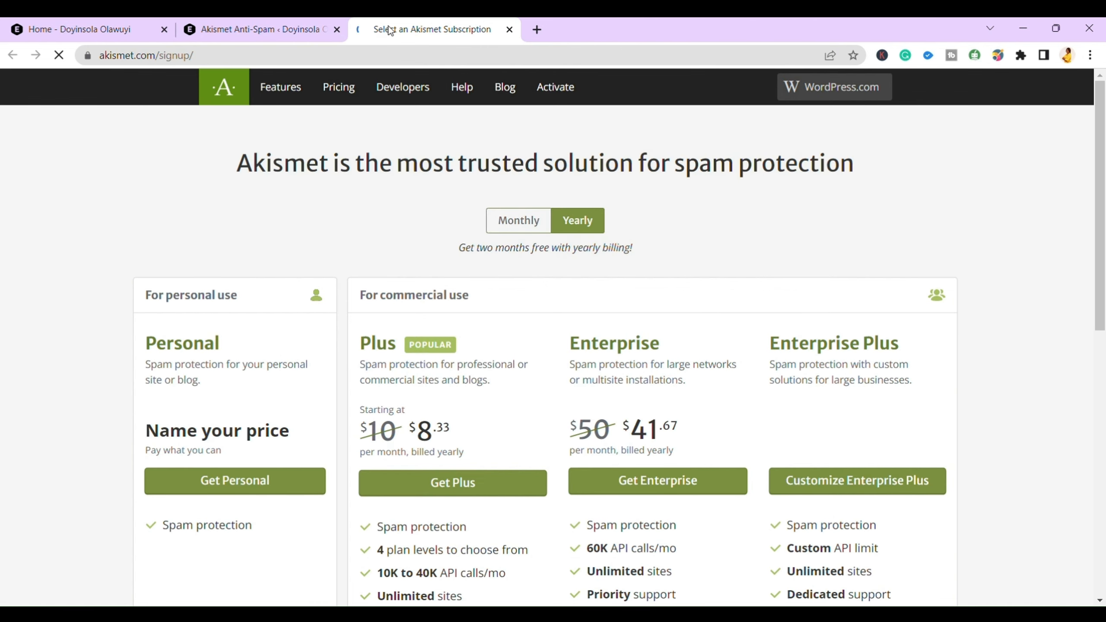
pyautogui.scroll(-8, 493, 349)
pyautogui.scroll(8, 494, 348)
pyautogui.click(509, 29)
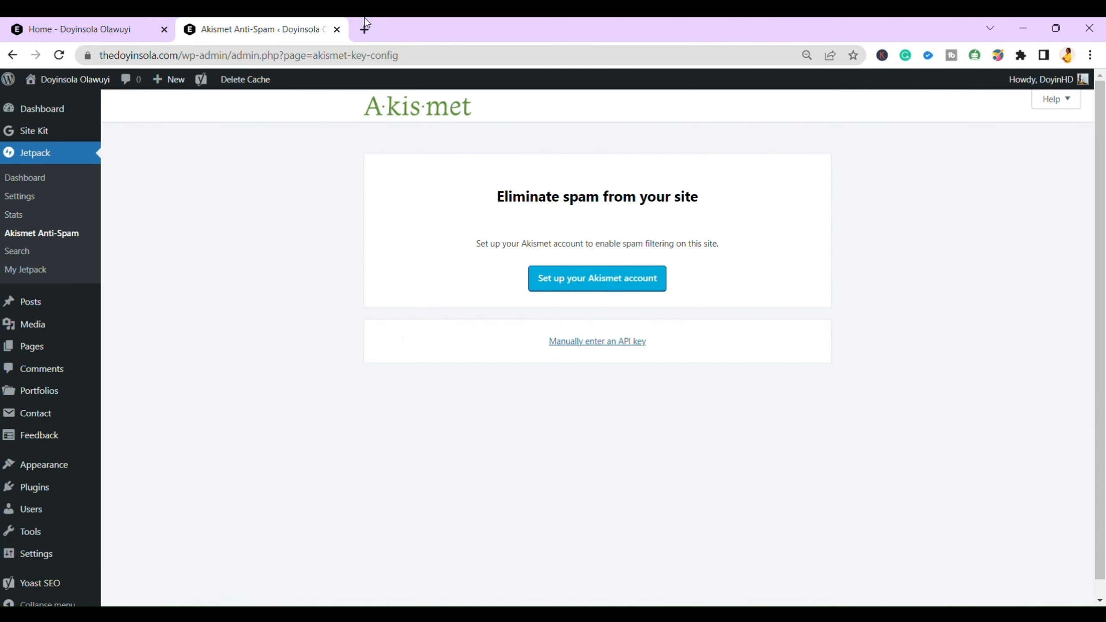
# Open the Jetpack dashboard, dismiss the "Speed up your site" banner, and look through the page
pyautogui.click(25, 178)
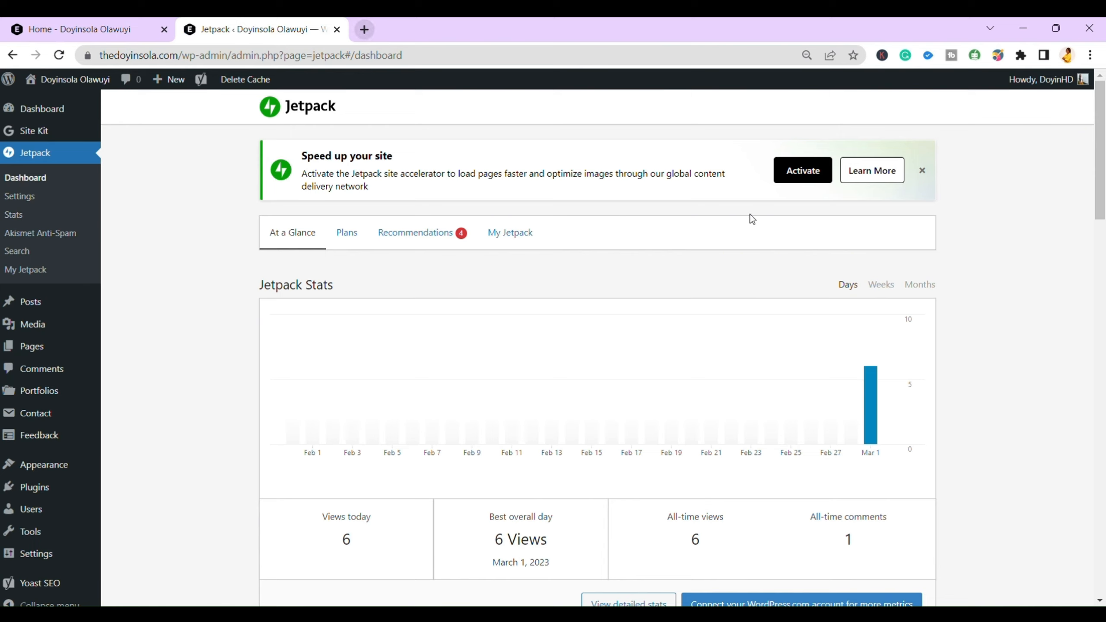
pyautogui.click(922, 170)
pyautogui.scroll(-6, 571, 543)
pyautogui.scroll(-15, 571, 543)
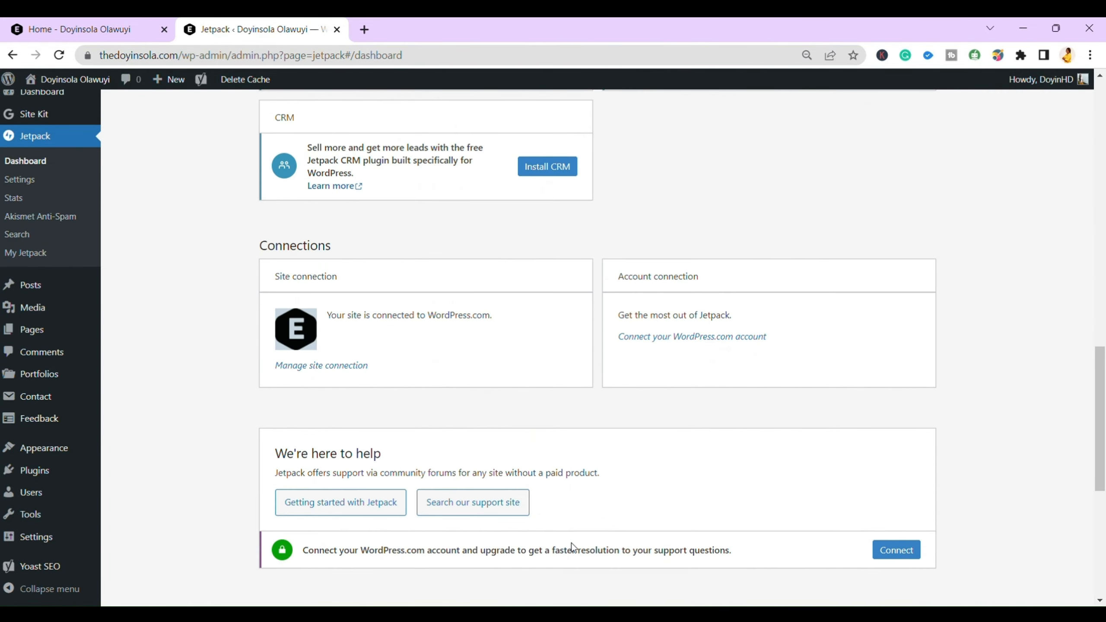
pyautogui.scroll(20, 571, 543)
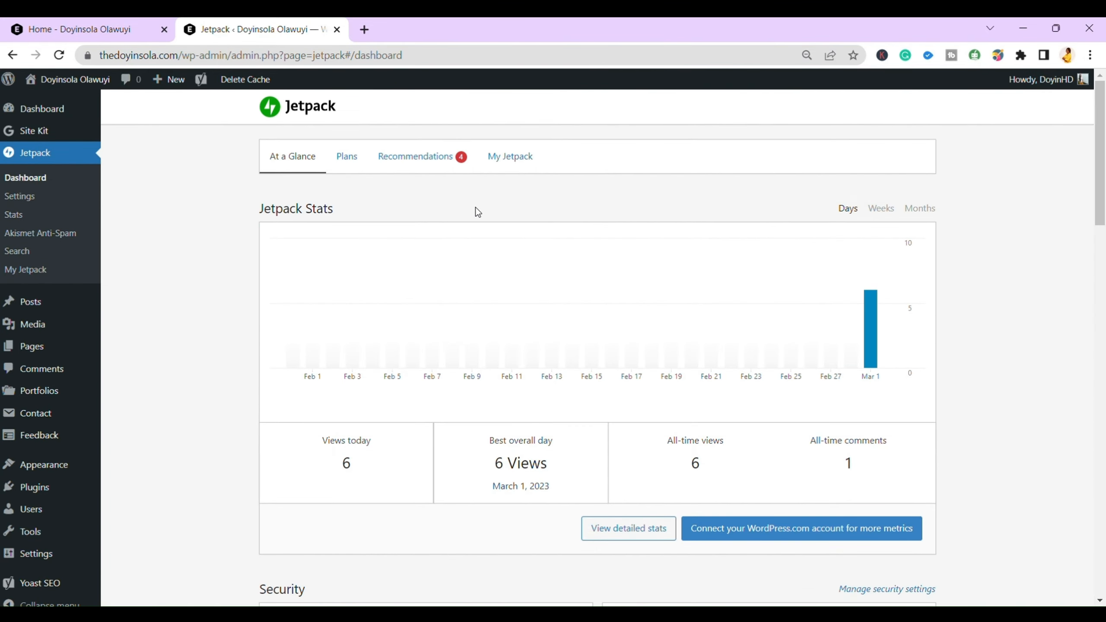
# Open Jetpack's Recommendations, decline the site backup suggestion for now, and look over the recap
pyautogui.click(437, 161)
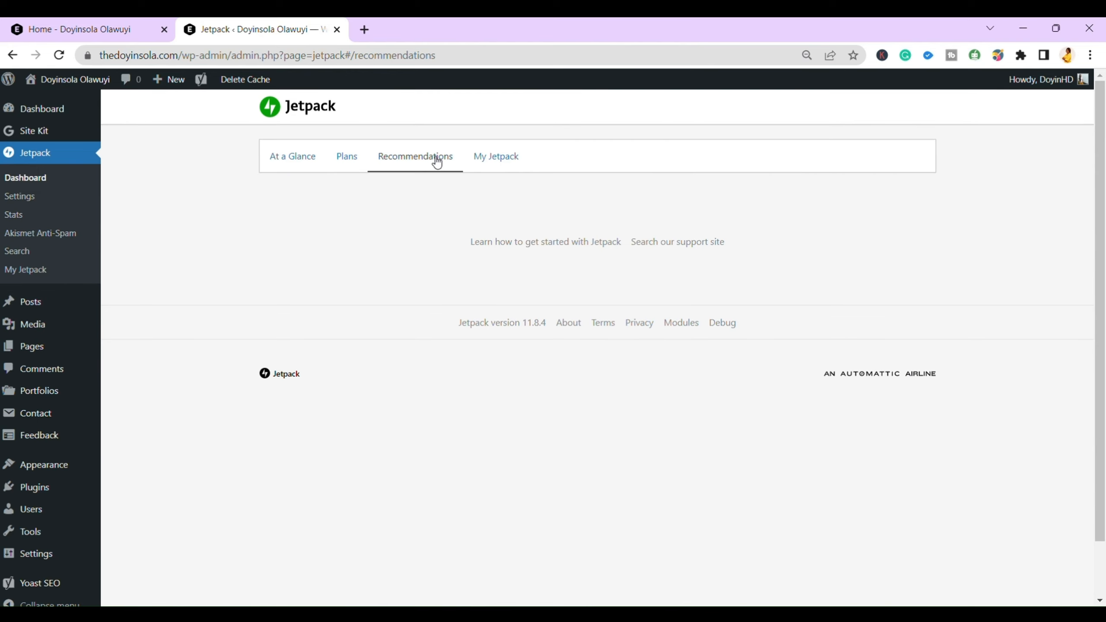
pyautogui.scroll(-4, 593, 358)
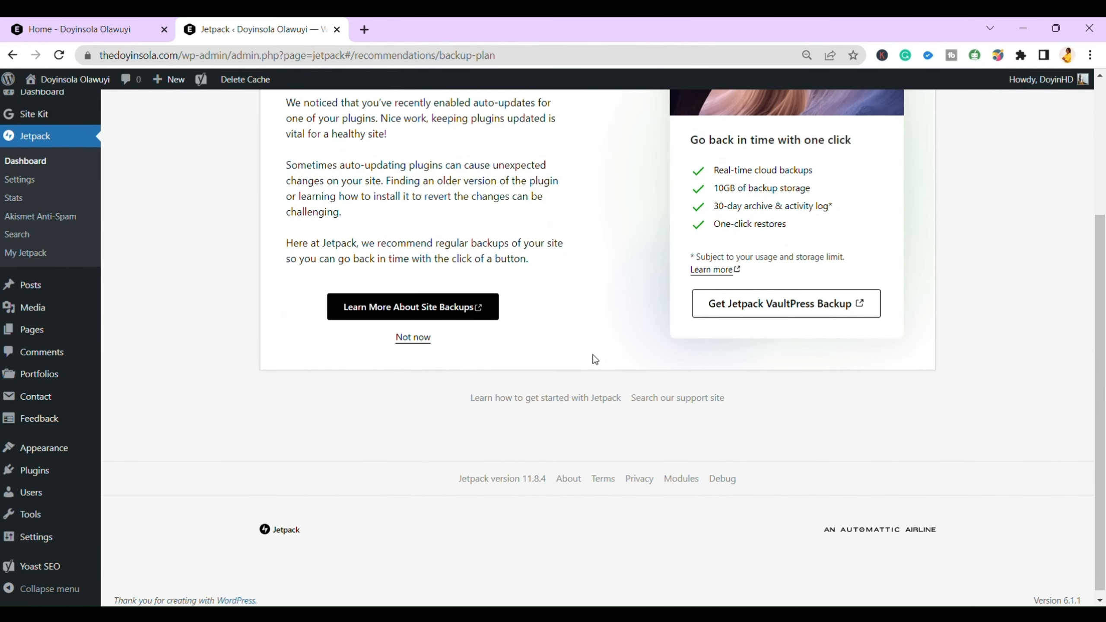
pyautogui.scroll(3, 595, 360)
pyautogui.click(418, 497)
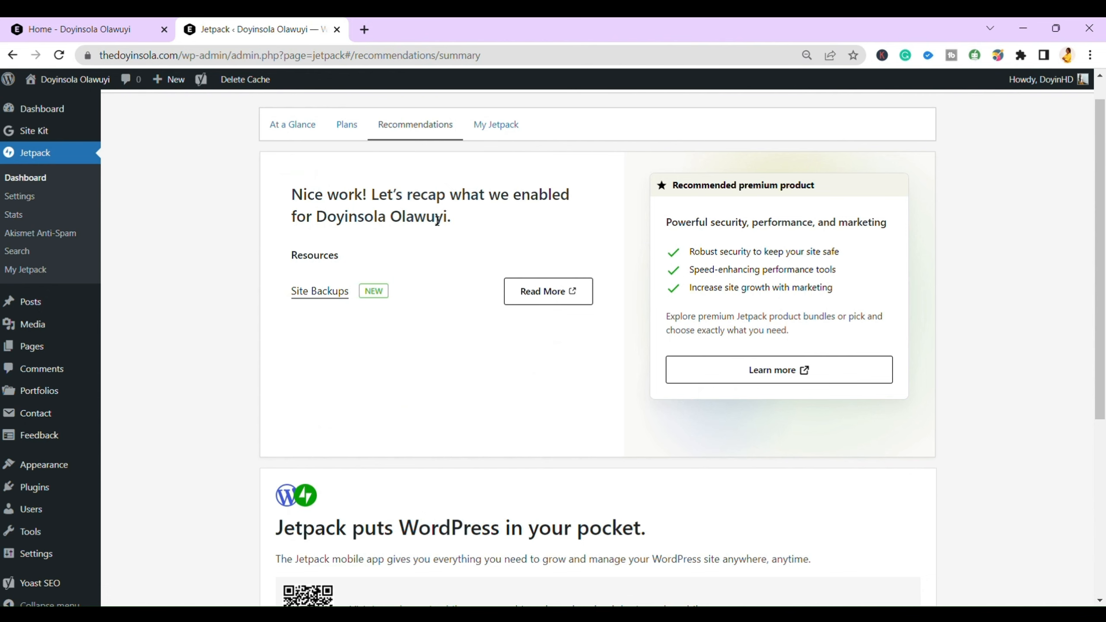
pyautogui.scroll(-3, 492, 359)
pyautogui.scroll(4, 490, 355)
# Examine the stats, security, performance and support sections of Jetpack's At a Glance overview
pyautogui.click(295, 159)
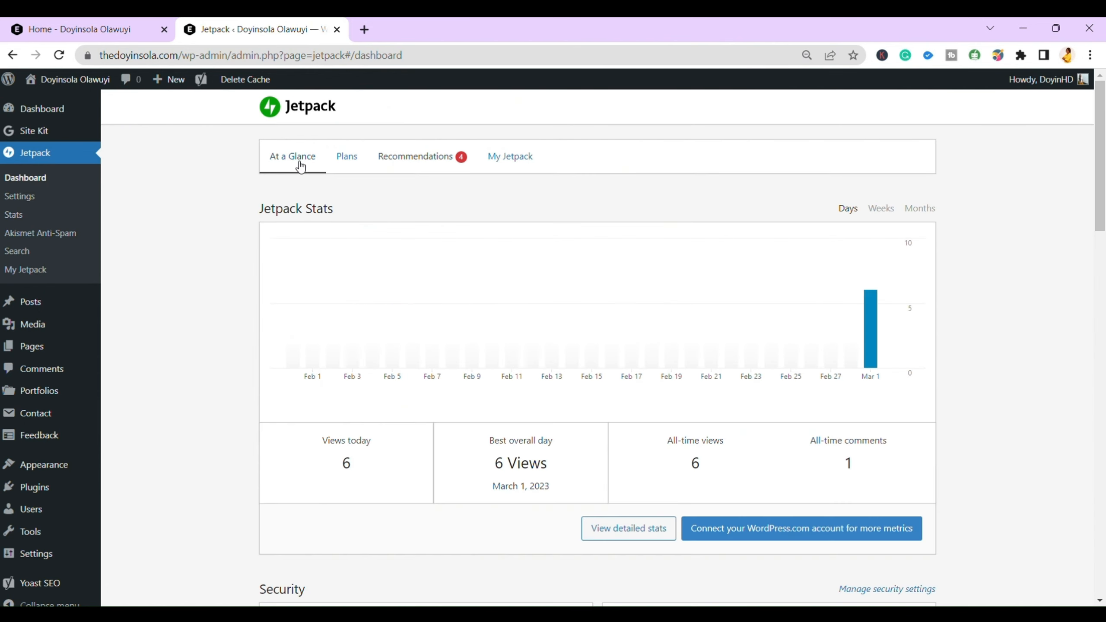
pyautogui.scroll(-3, 641, 326)
pyautogui.scroll(-5, 642, 327)
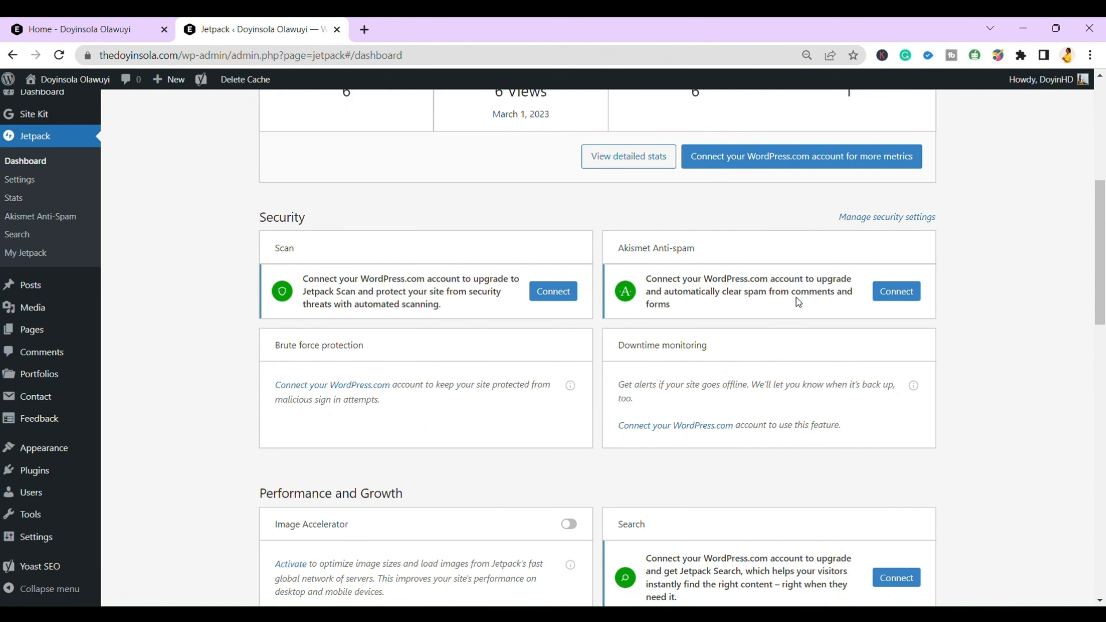
pyautogui.scroll(-4, 353, 360)
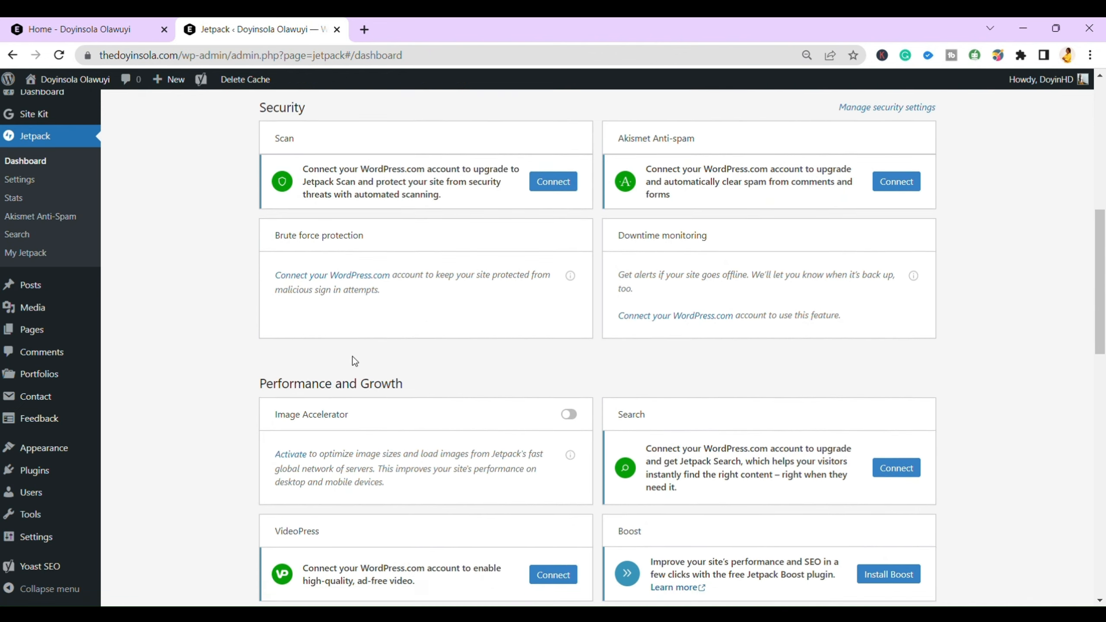
pyautogui.scroll(-14, 542, 455)
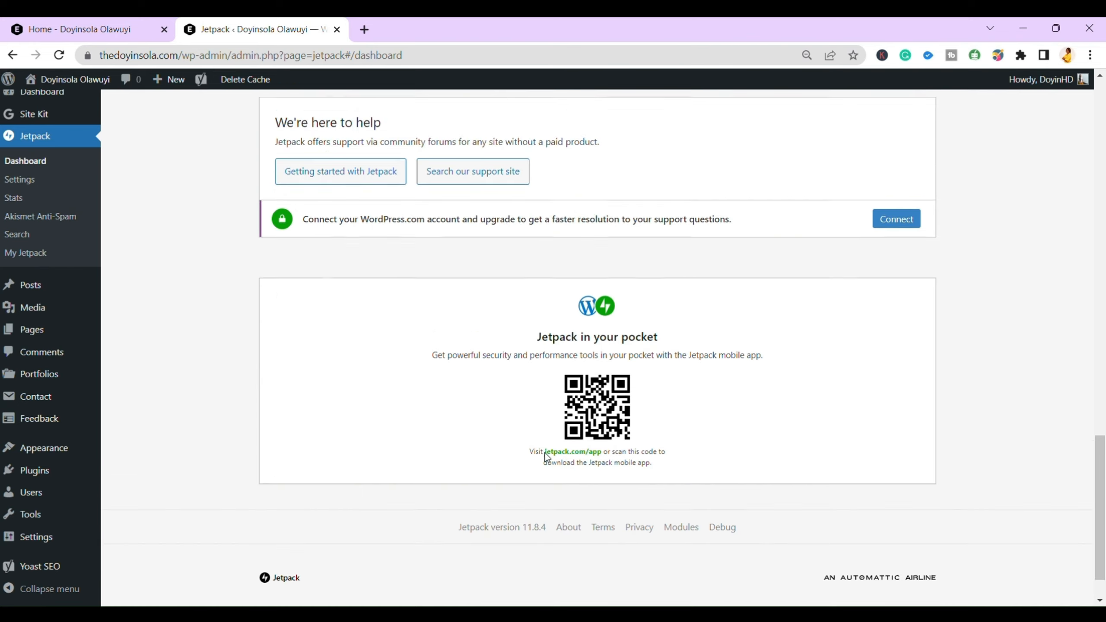
pyautogui.scroll(11, 538, 453)
# Connect the WordPress.com user account from Jetpack's security settings and look over the refreshed Jetpack dashboard
pyautogui.click(22, 196)
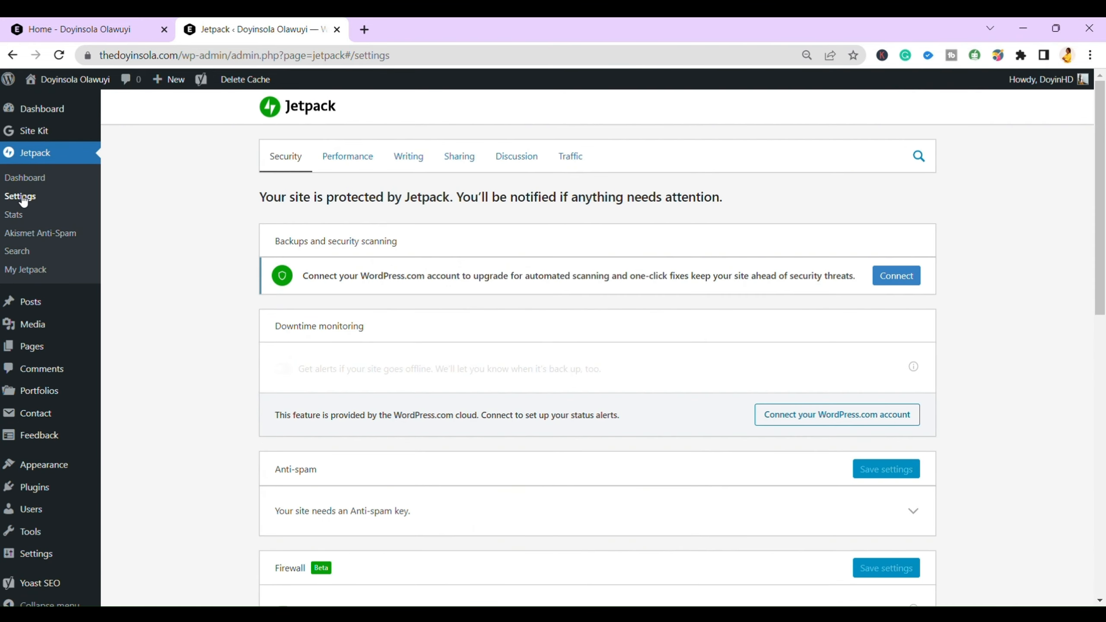
pyautogui.click(890, 278)
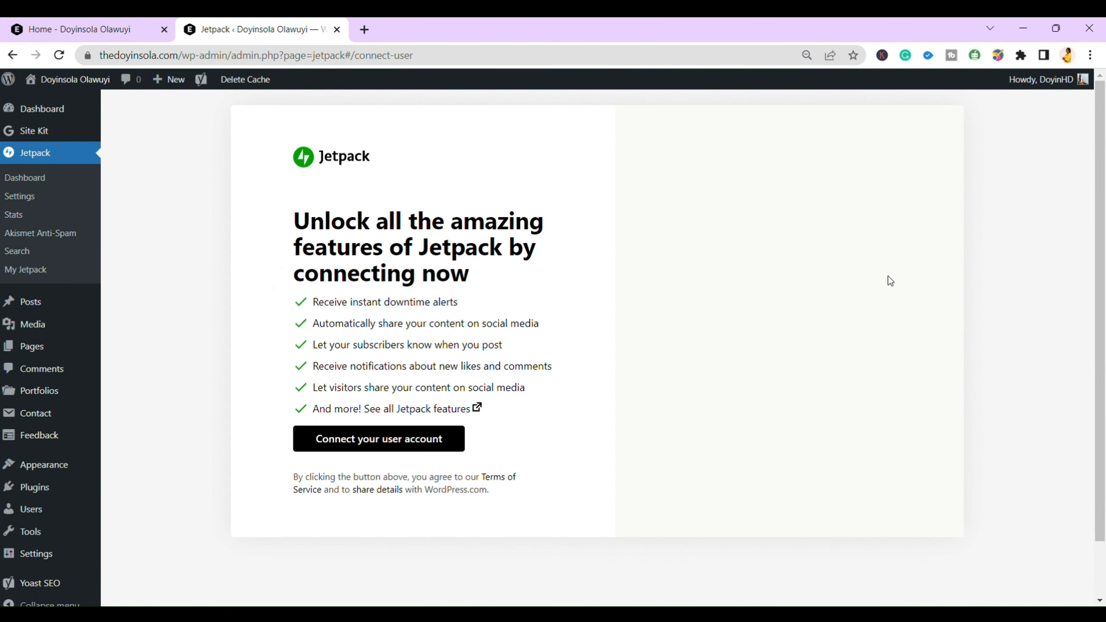
pyautogui.click(443, 434)
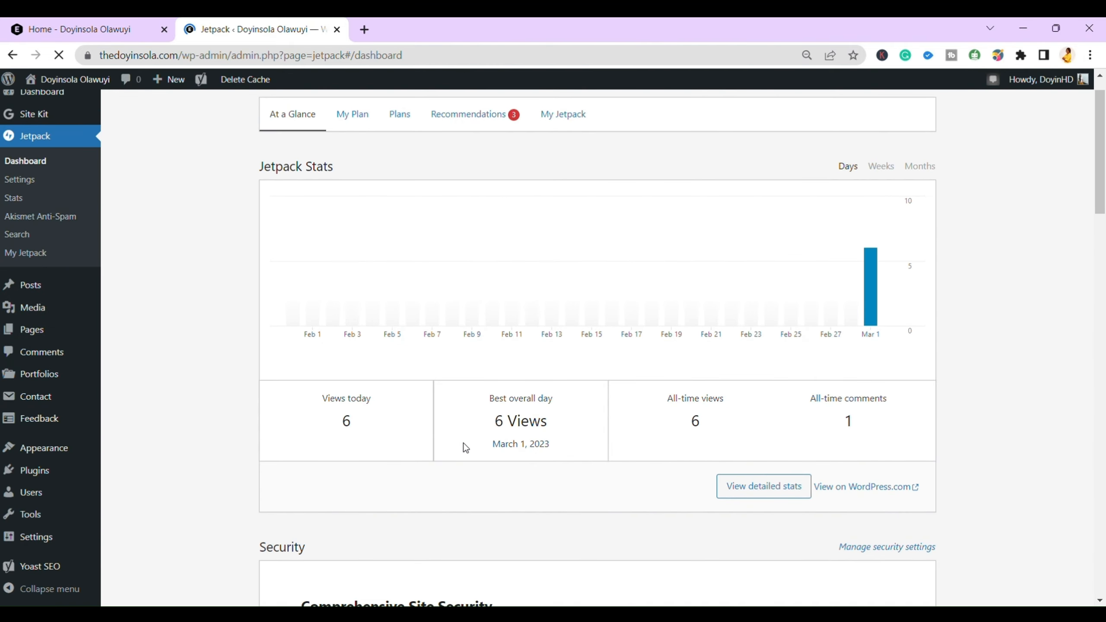
pyautogui.scroll(-8, 465, 448)
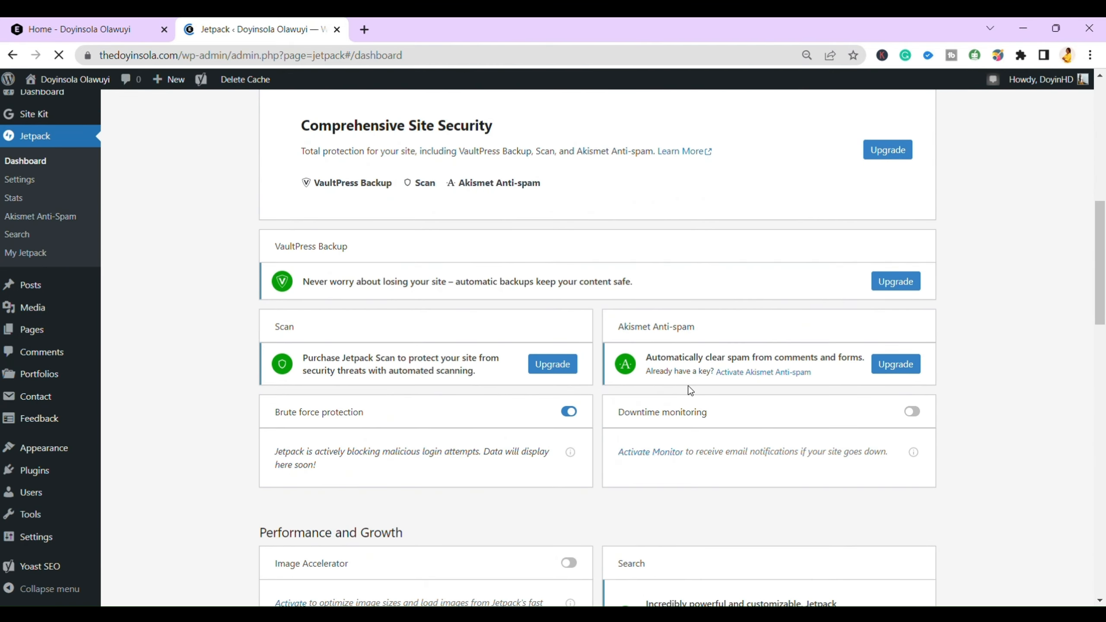
pyautogui.scroll(-5, 690, 391)
pyautogui.scroll(10, 690, 391)
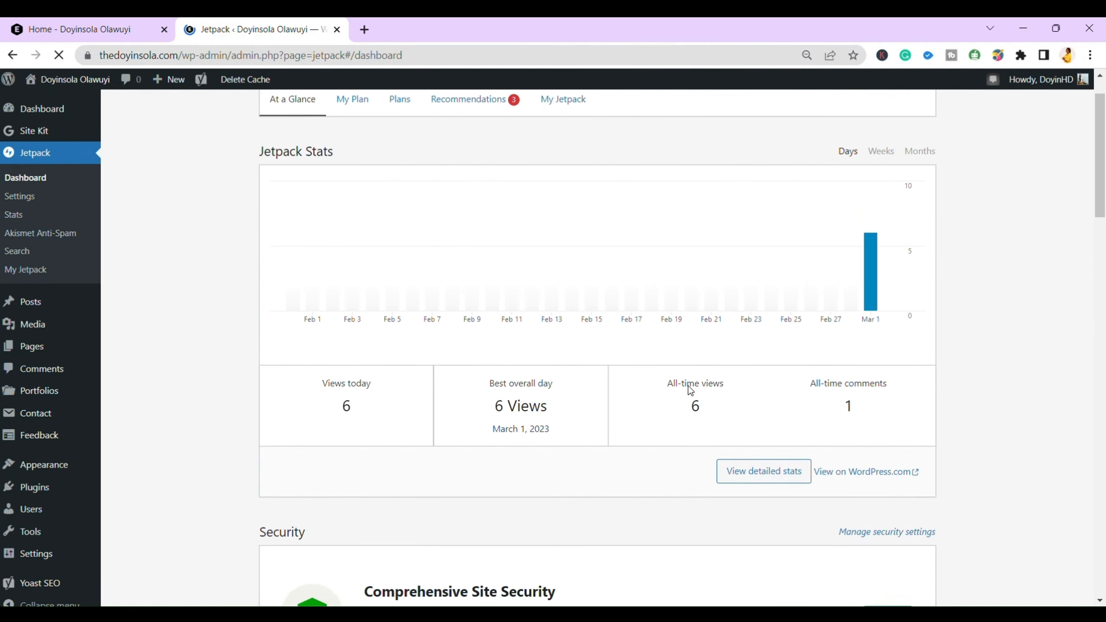
pyautogui.scroll(1, 690, 391)
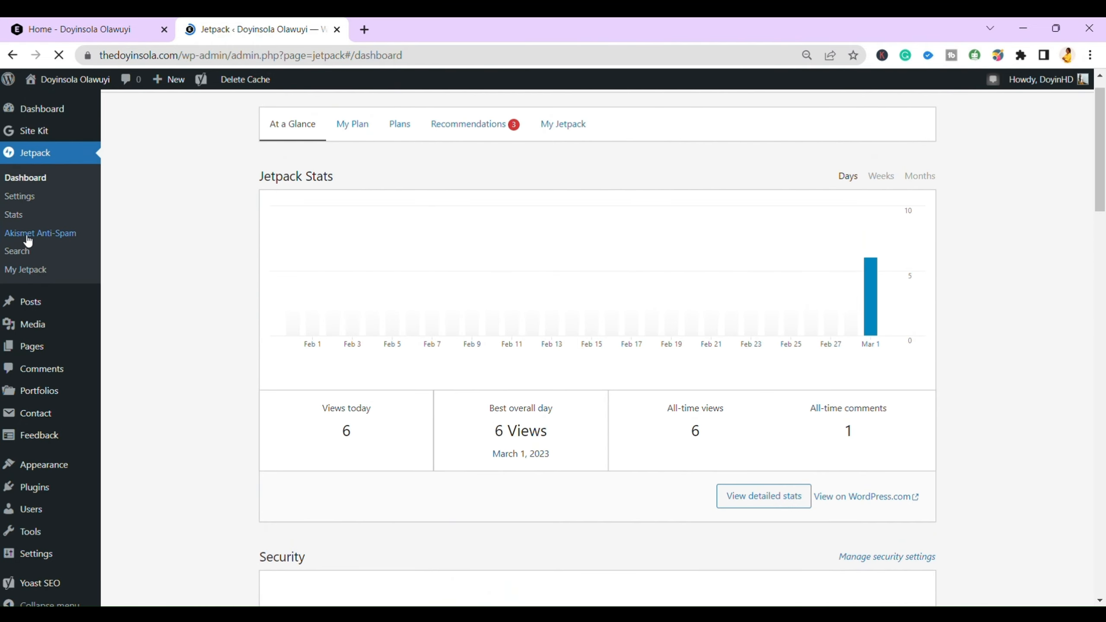
# Review Jetpack's Security settings, including firewall, brute force protection and WordPress.com login, and its Performance settings
pyautogui.click(19, 197)
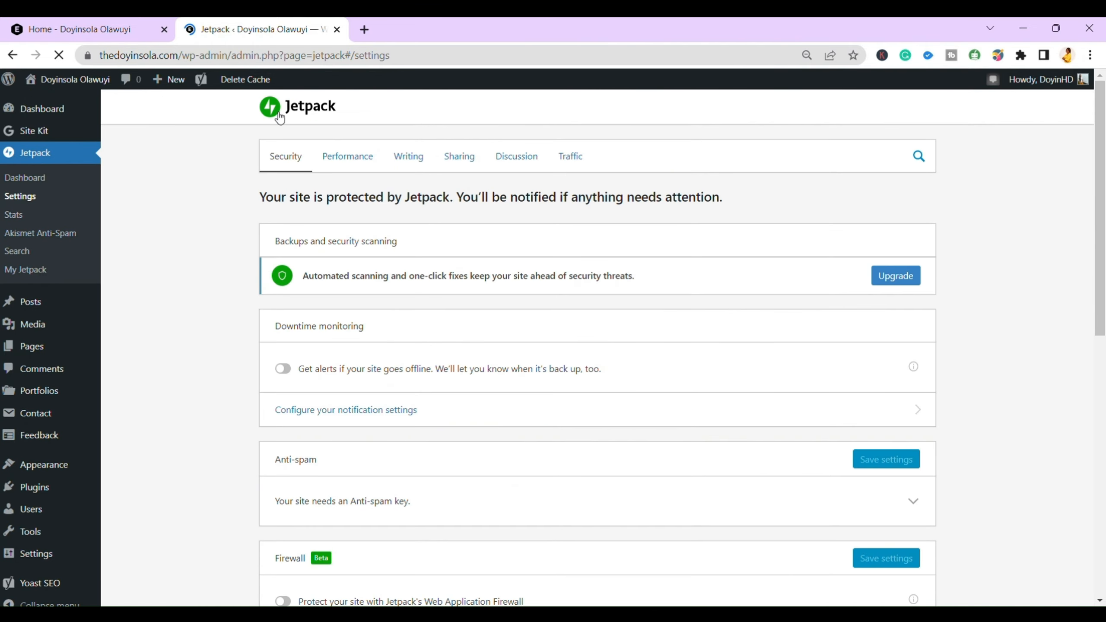
pyautogui.scroll(-1, 408, 444)
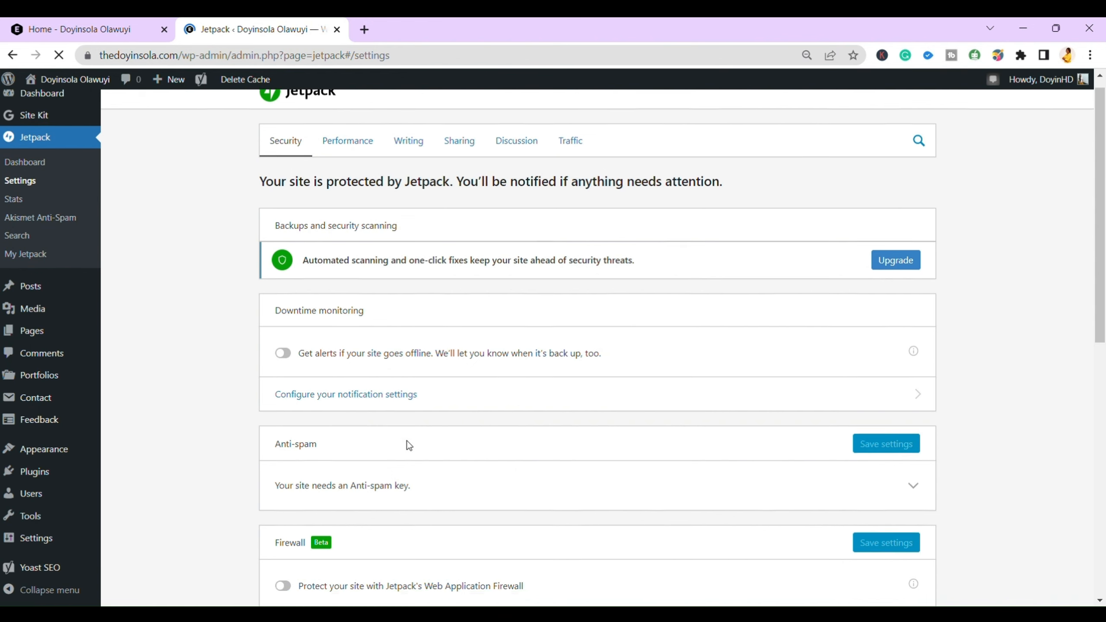
pyautogui.scroll(-1, 343, 484)
pyautogui.scroll(-3, 530, 515)
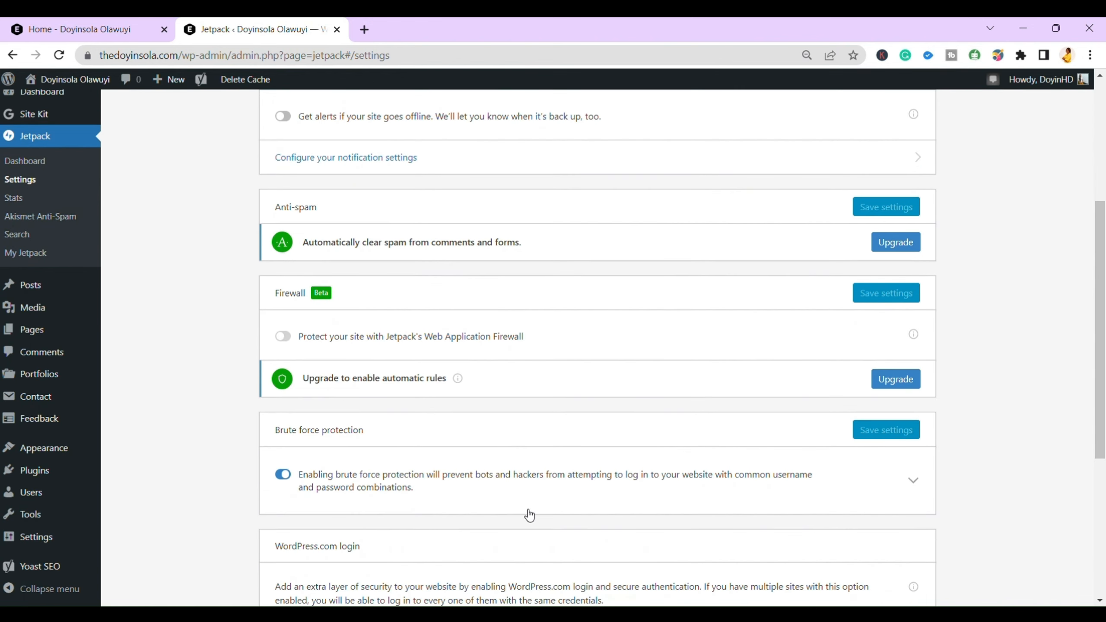
pyautogui.scroll(-4, 530, 515)
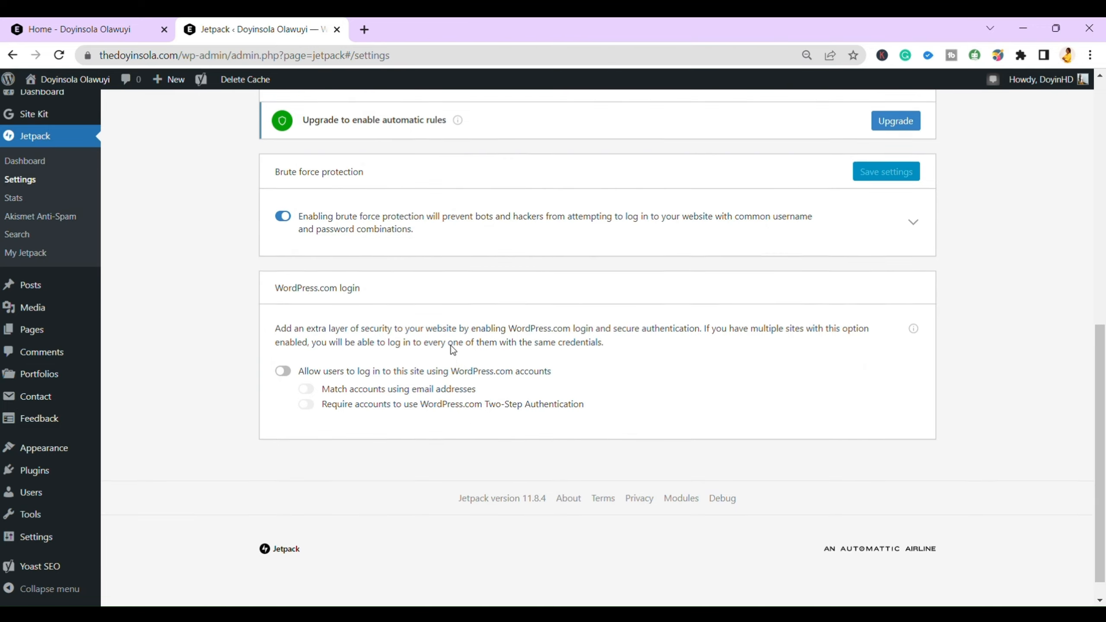
pyautogui.scroll(15, 451, 346)
pyautogui.click(340, 158)
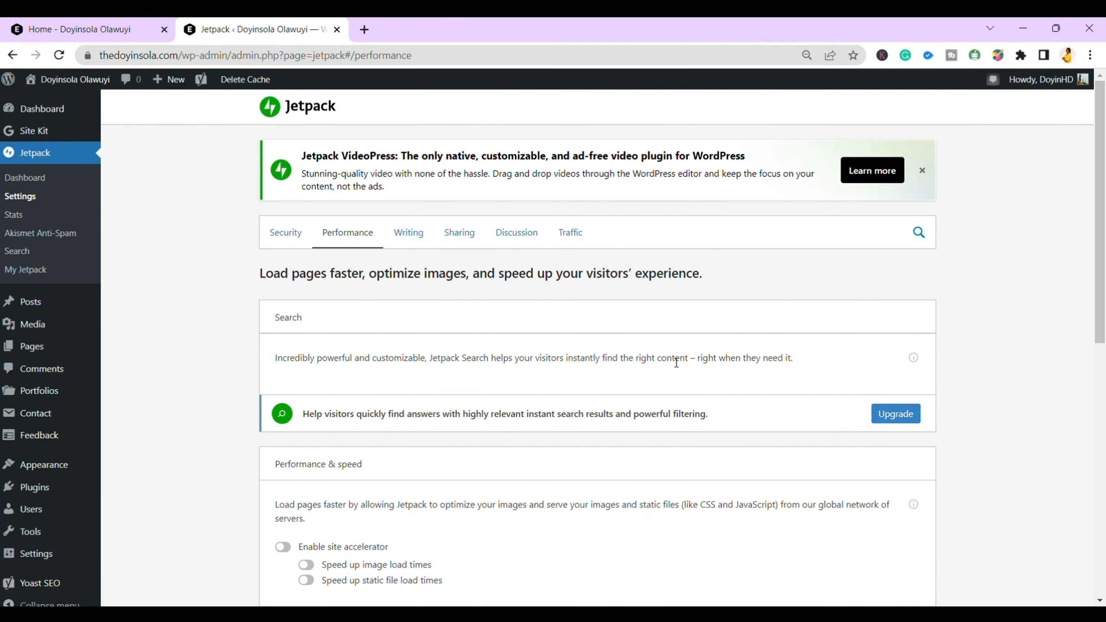
pyautogui.scroll(-9, 411, 453)
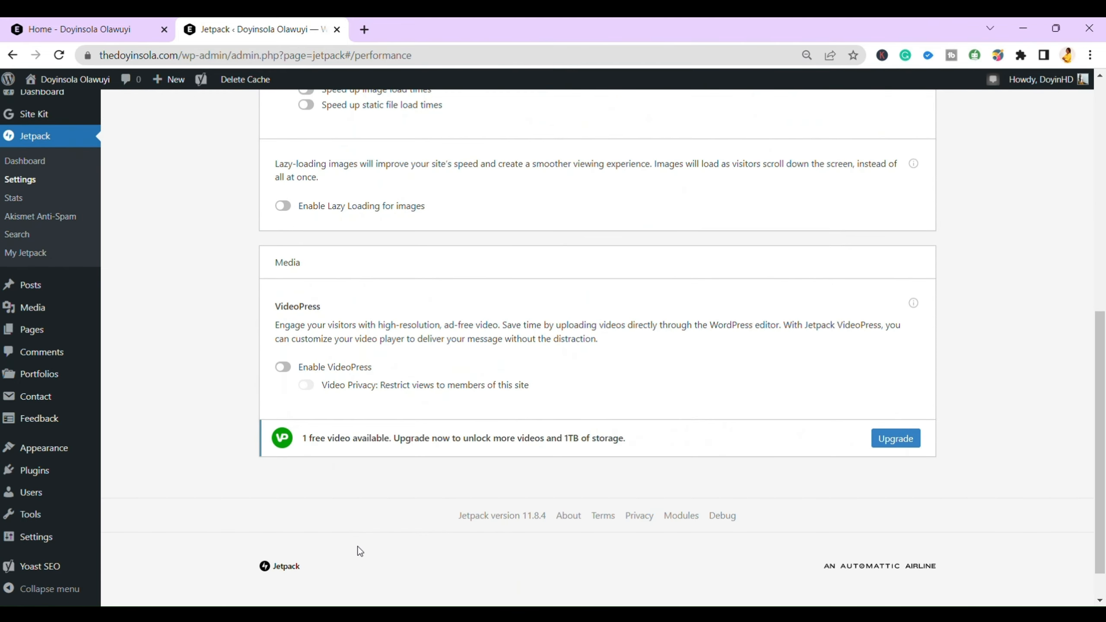
pyautogui.scroll(9, 358, 547)
# Open Jetpack's Writing settings and examine the media, composing and custom content type options
pyautogui.click(413, 234)
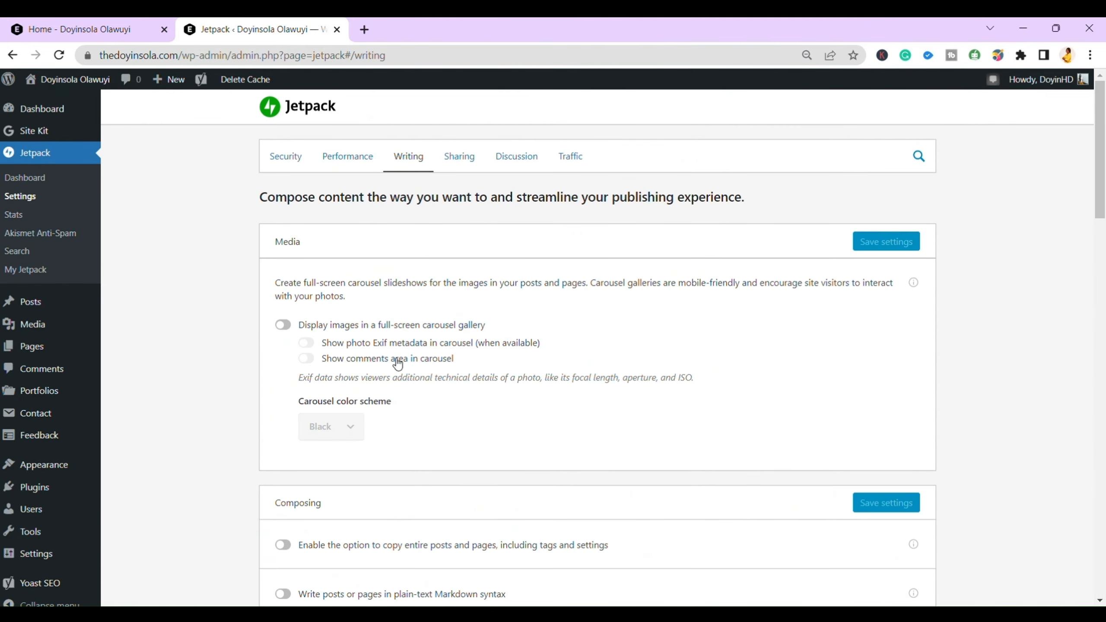
pyautogui.scroll(-5, 572, 426)
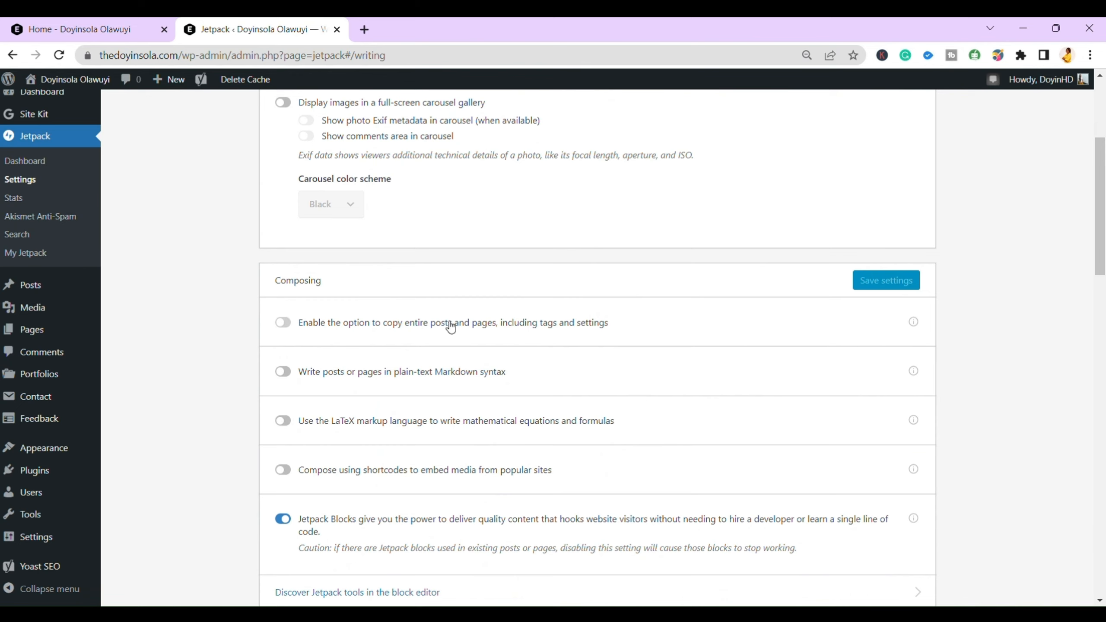
pyautogui.scroll(-1, 443, 345)
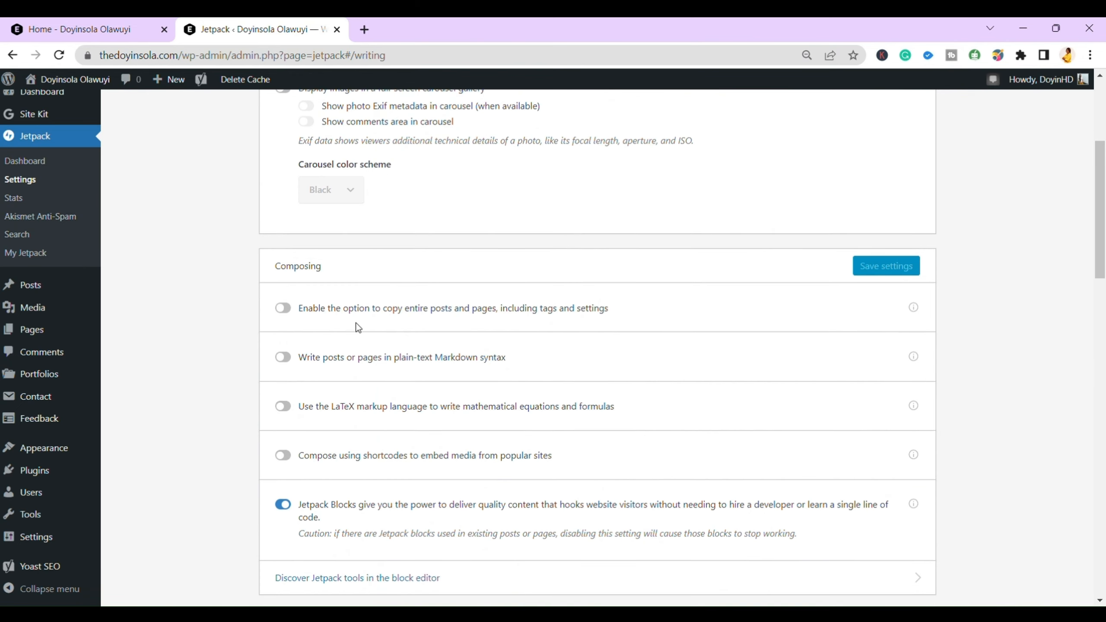
pyautogui.scroll(-1, 387, 460)
pyautogui.scroll(-1, 387, 461)
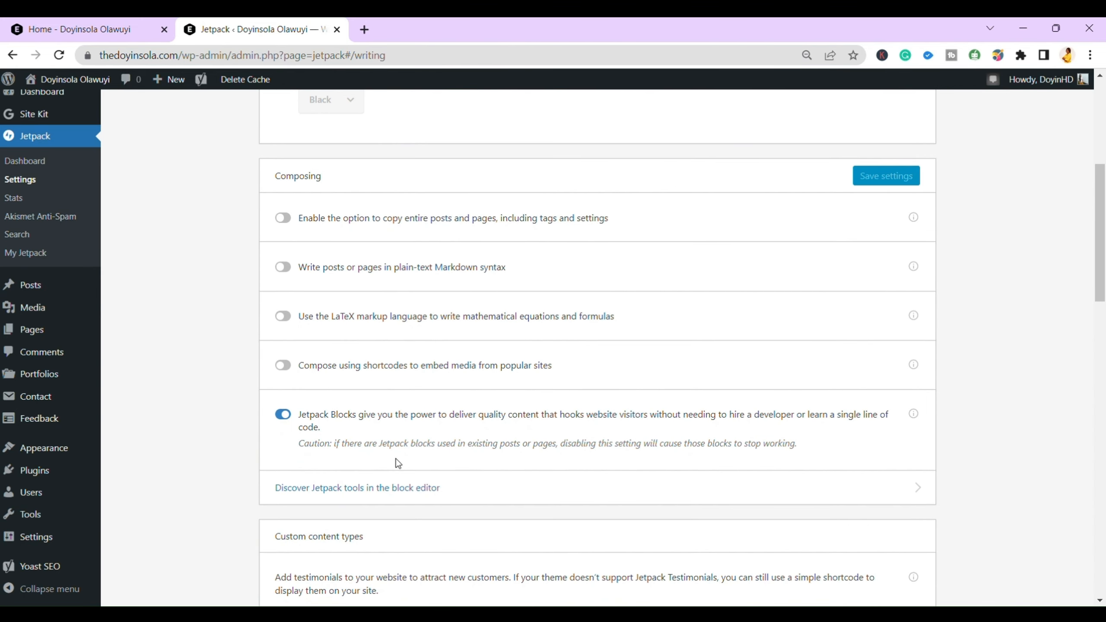
pyautogui.scroll(-1, 398, 462)
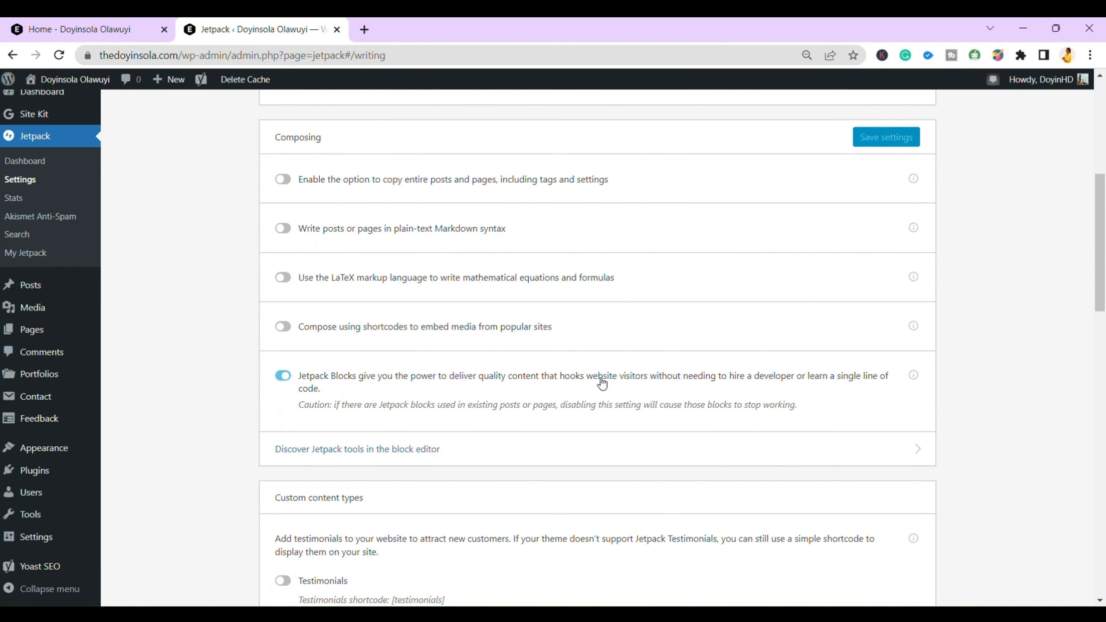
pyautogui.scroll(-2, 365, 411)
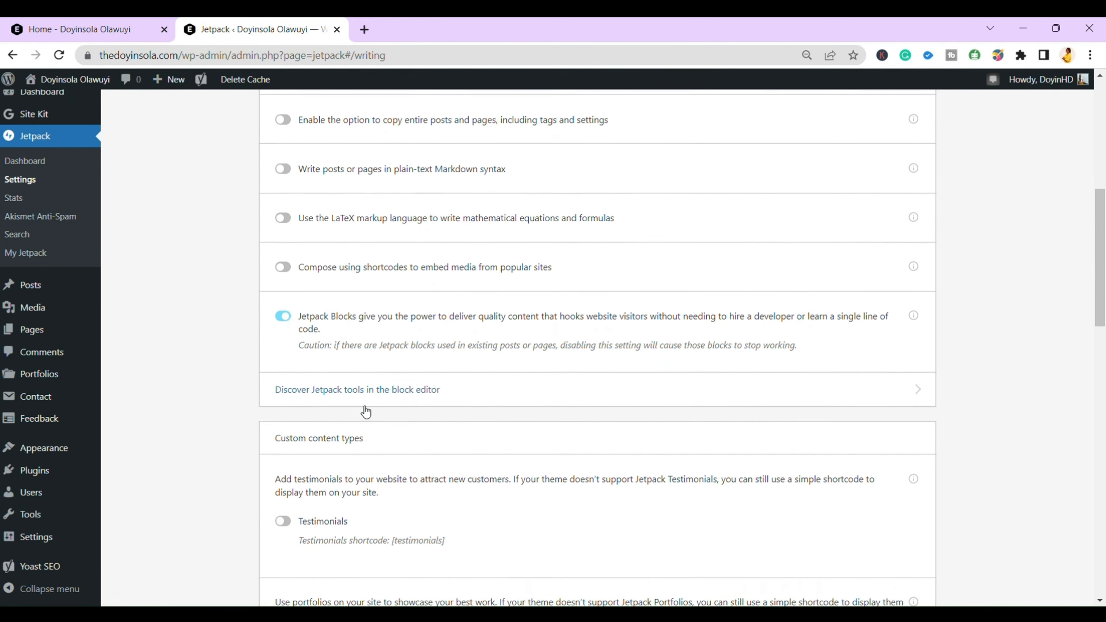
pyautogui.scroll(-4, 363, 410)
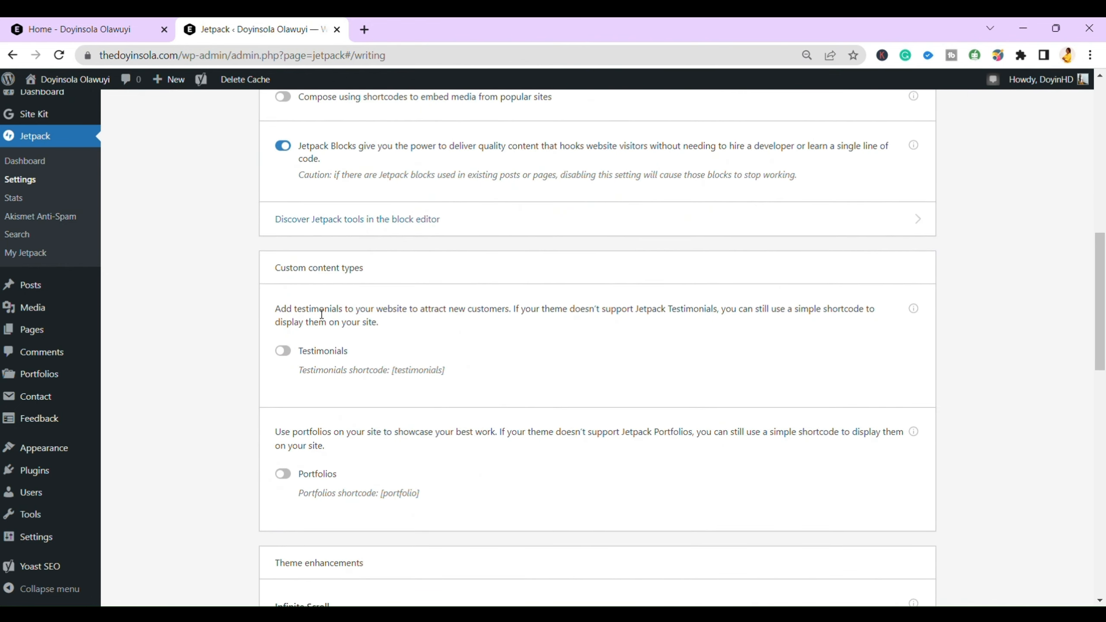
pyautogui.scroll(-1, 318, 313)
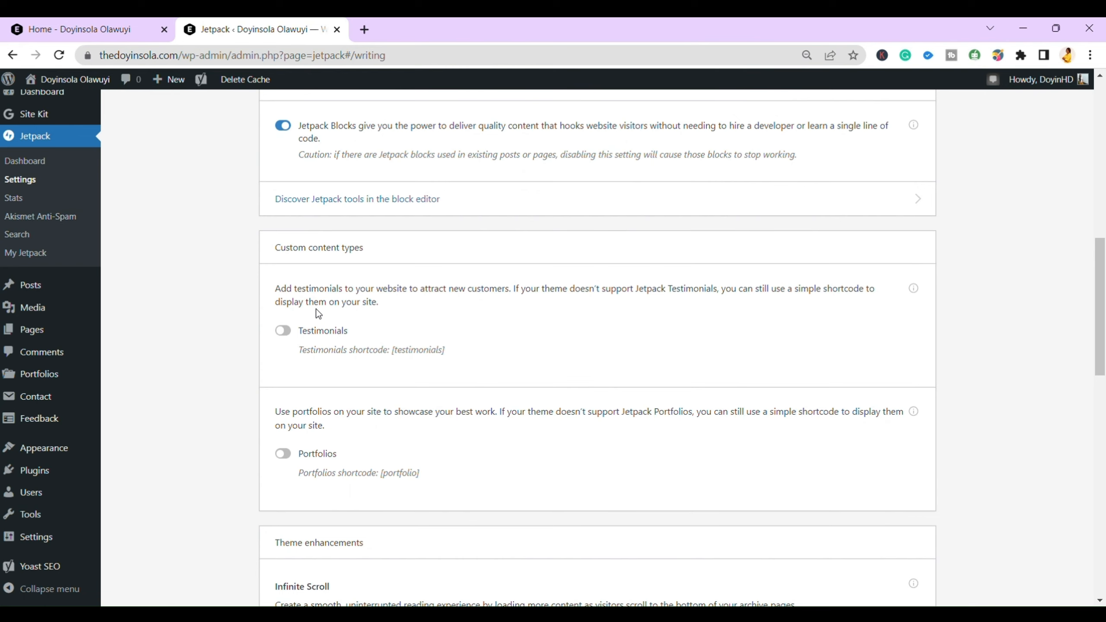
pyautogui.scroll(-3, 390, 434)
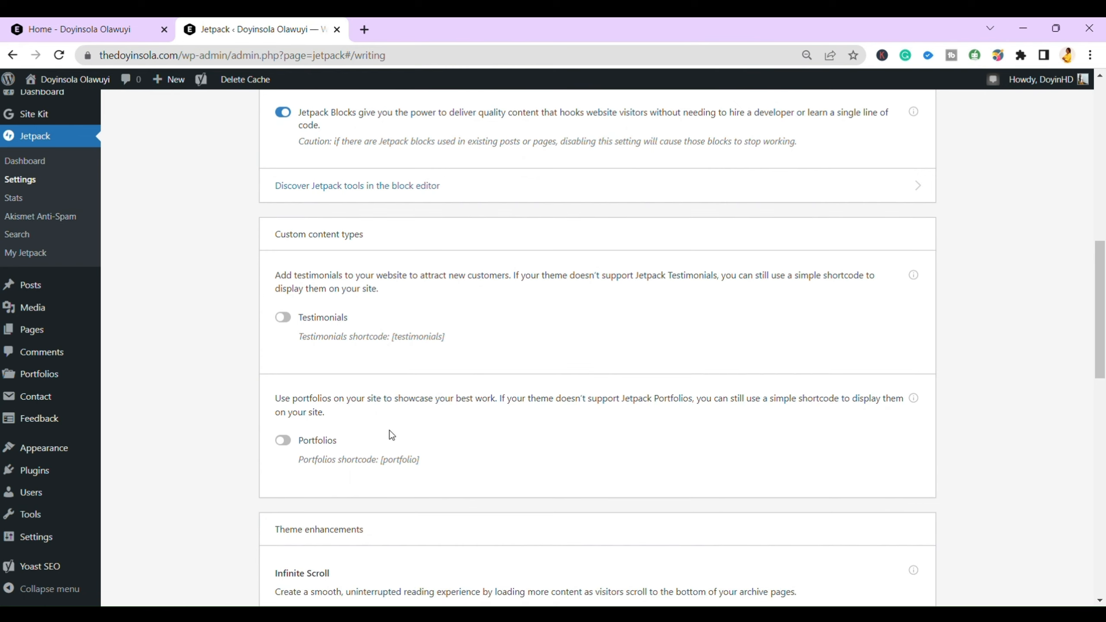
# Enable extra widgets and widget visibility controls in Jetpack's Writing settings
pyautogui.scroll(-10, 391, 434)
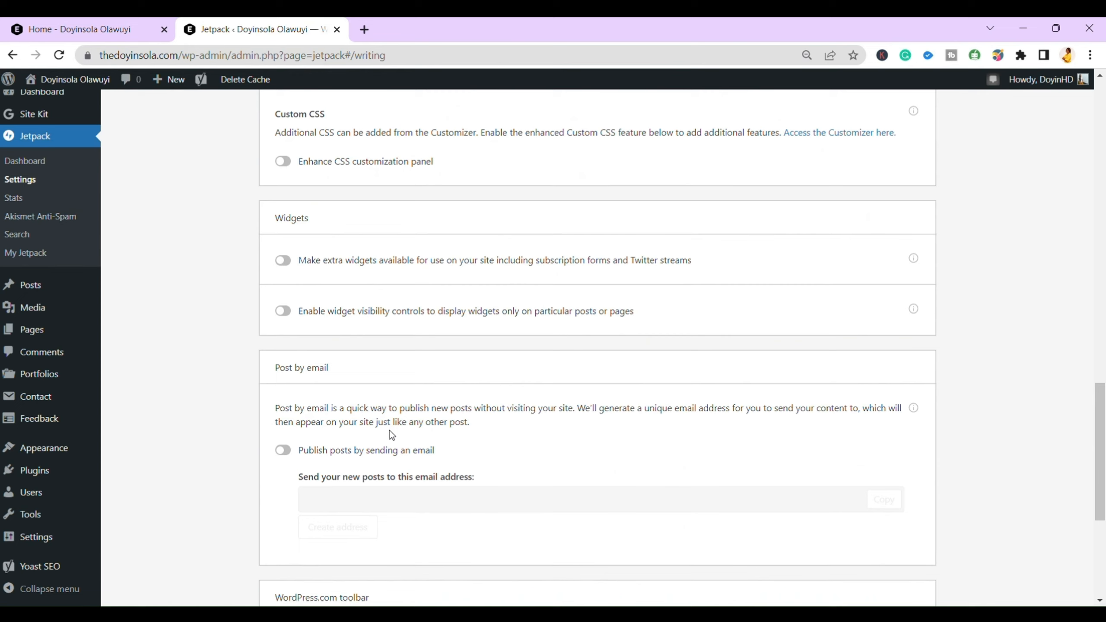
pyautogui.click(285, 262)
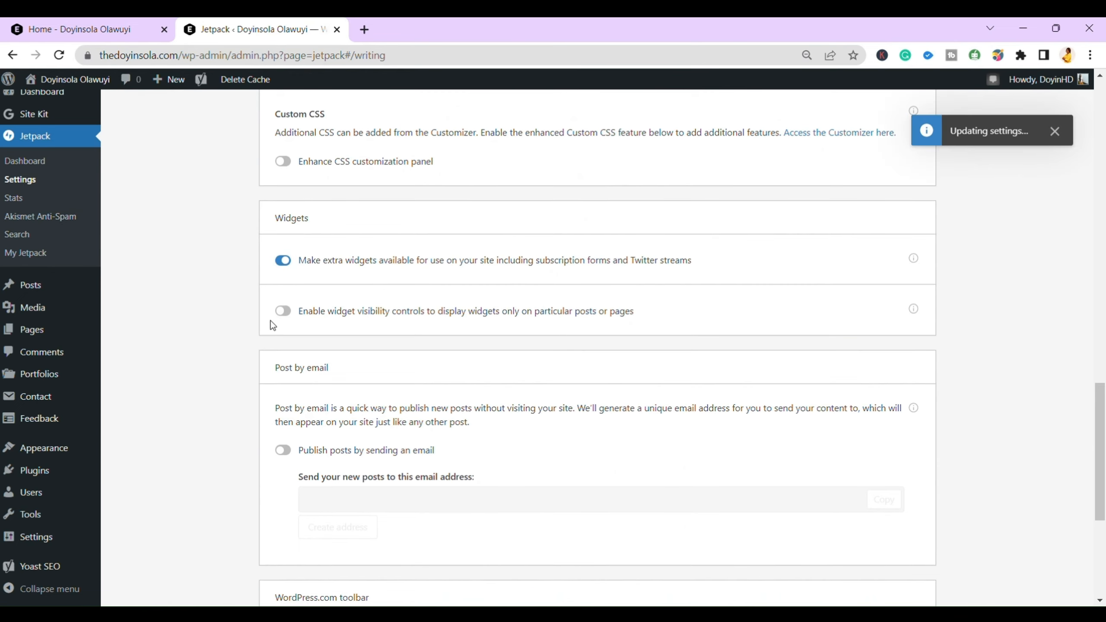
pyautogui.click(284, 311)
pyautogui.scroll(-3, 362, 439)
pyautogui.scroll(-2, 361, 439)
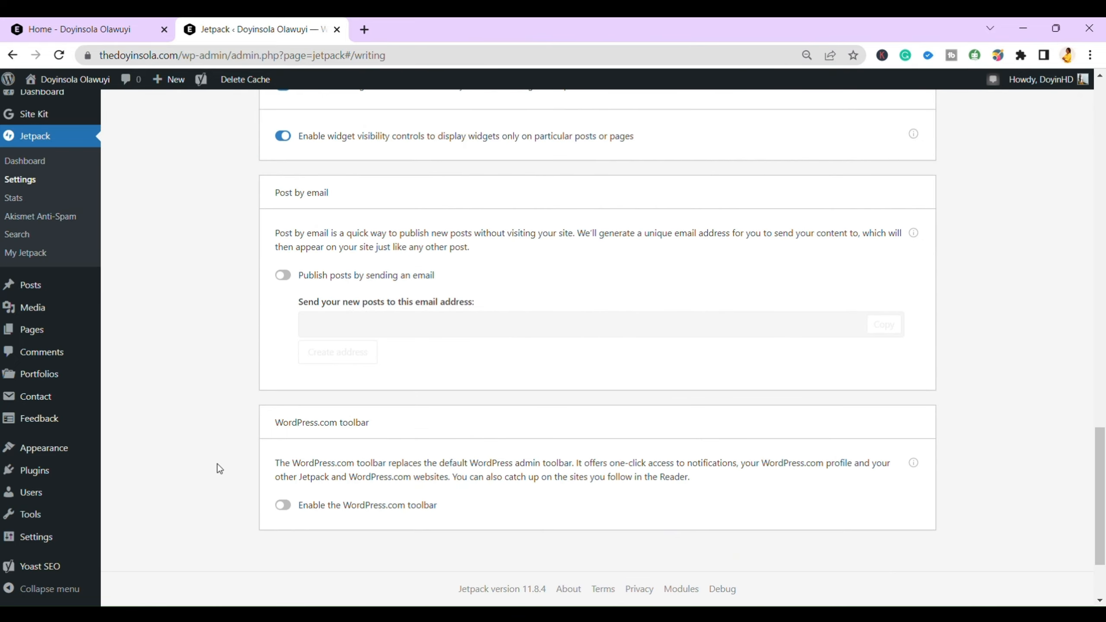
# Open Jetpack's Sharing settings and look over the social connections, sharing button and Like button options
pyautogui.scroll(10, 313, 445)
pyautogui.click(455, 170)
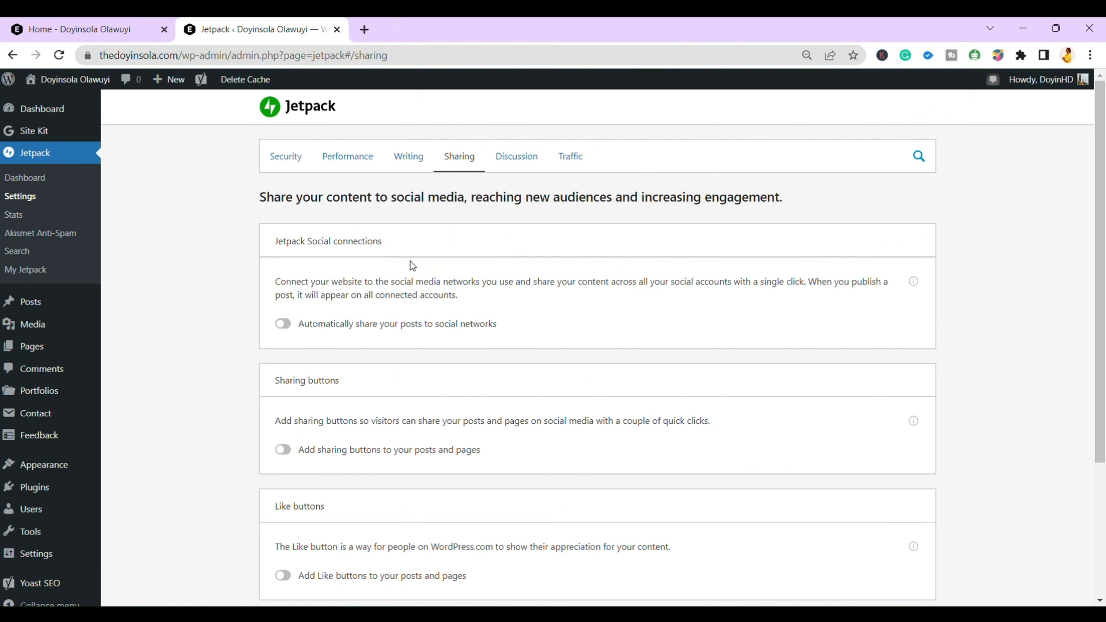
pyautogui.scroll(-4, 535, 386)
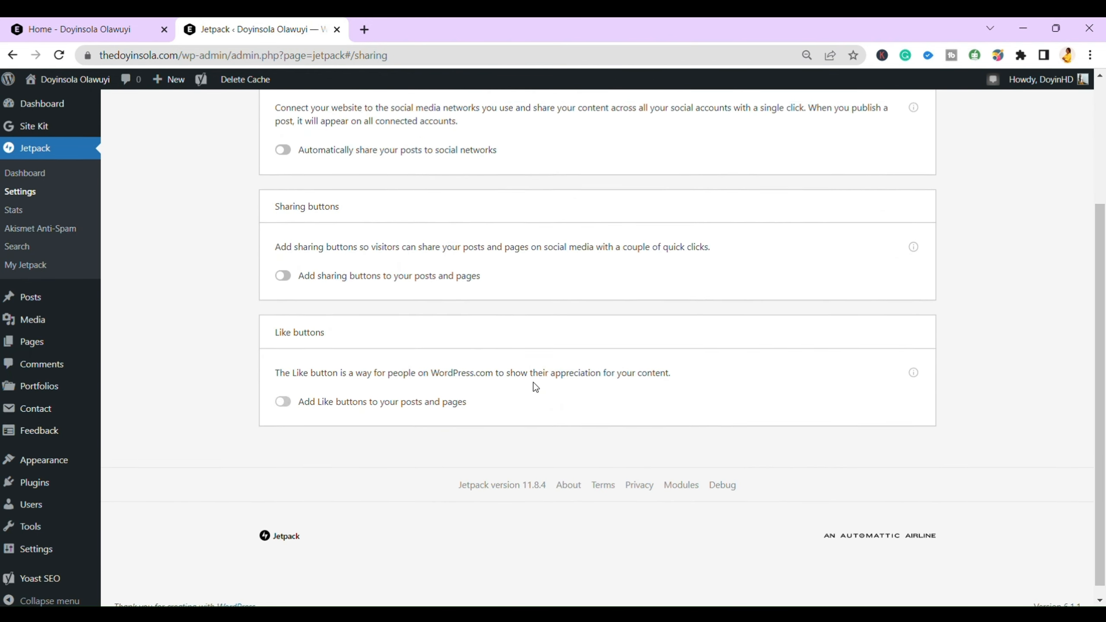
pyautogui.scroll(5, 533, 381)
# Let visitors subscribe to new posts and comments via email in Jetpack's Discussion settings
pyautogui.click(518, 157)
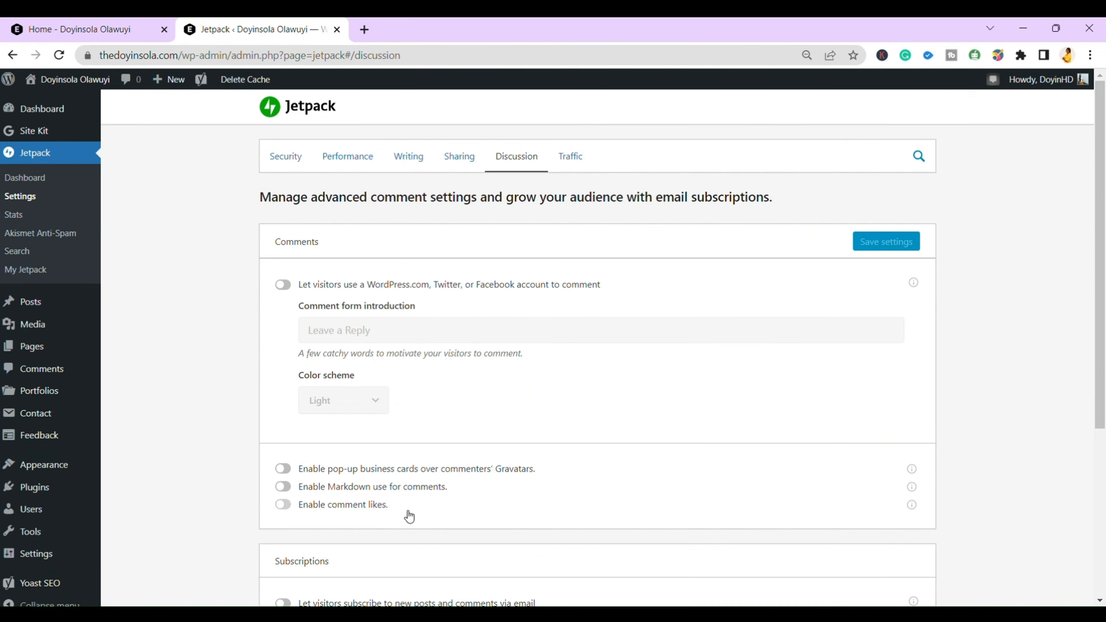
pyautogui.scroll(-4, 409, 517)
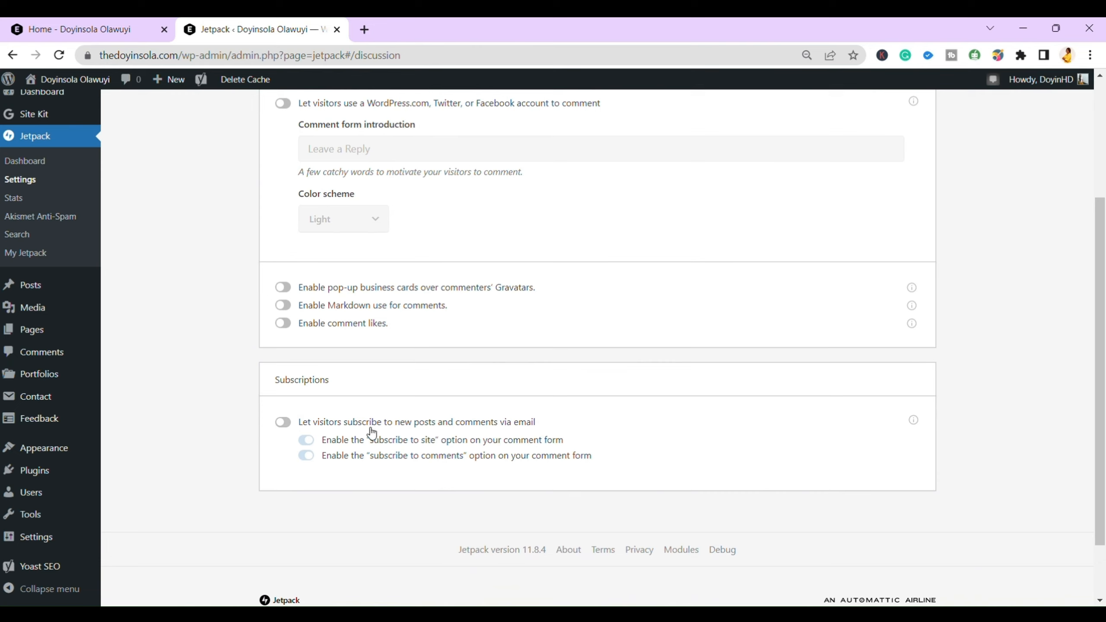
pyautogui.click(283, 422)
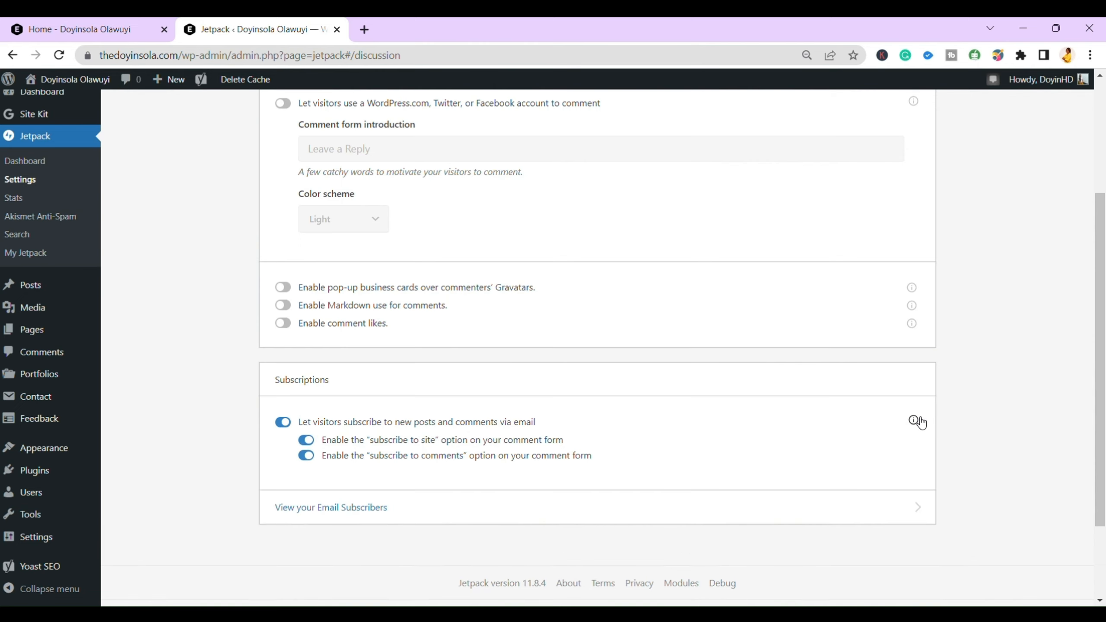
# Open Jetpack's Traffic settings, expand the Jetpack Stats options, and review which user roles are counted and can view stats
pyautogui.scroll(4, 916, 423)
pyautogui.click(570, 156)
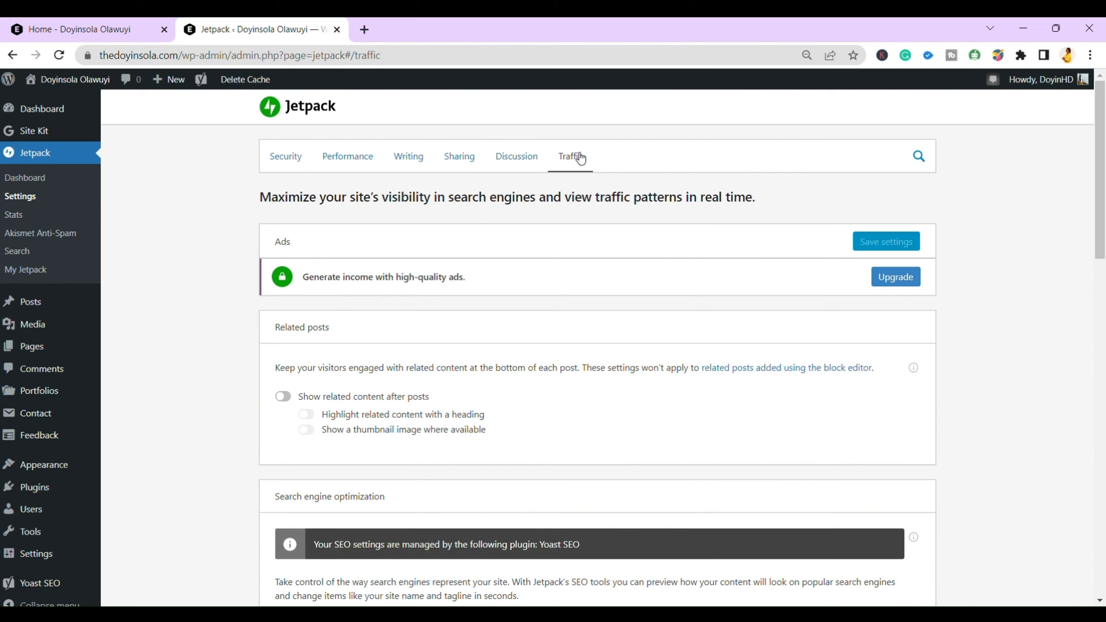
pyautogui.scroll(-3, 407, 468)
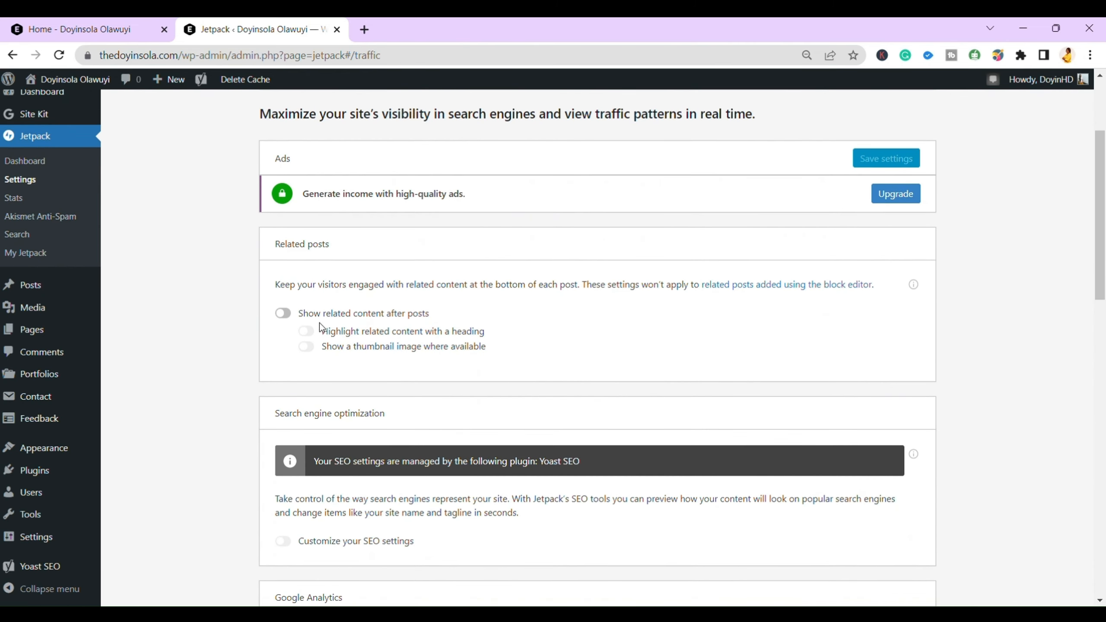
pyautogui.scroll(-4, 392, 385)
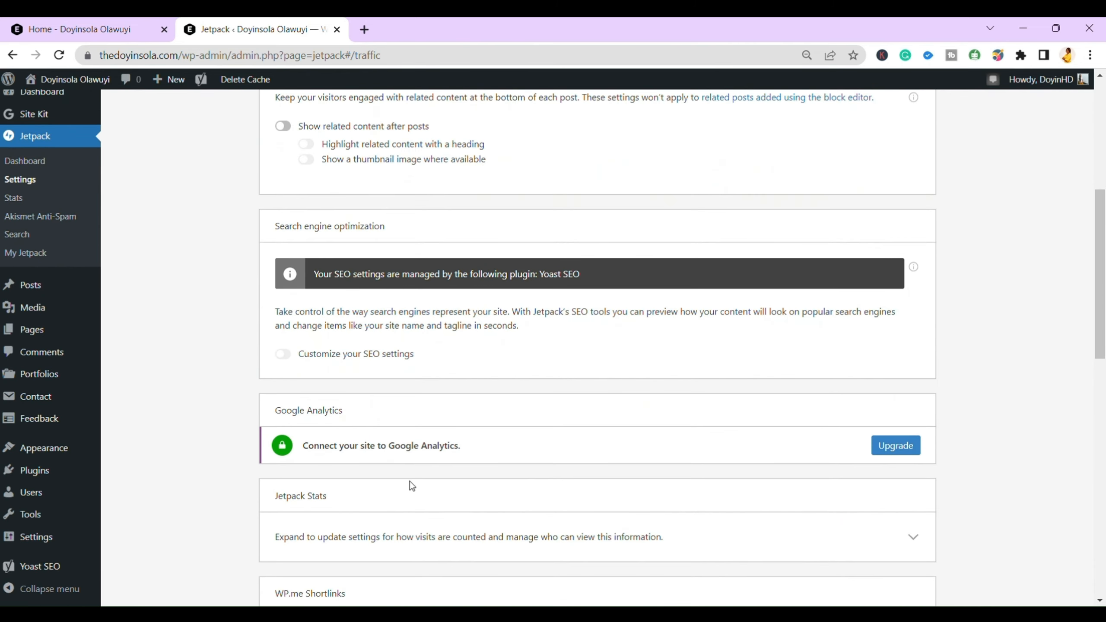
pyautogui.scroll(-2, 468, 492)
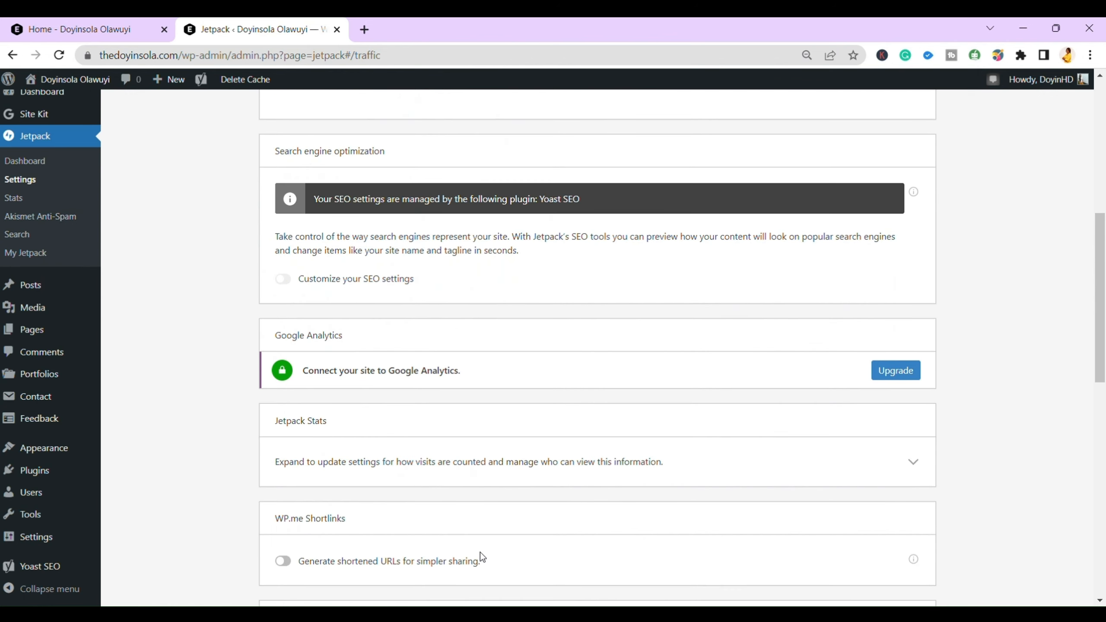
pyautogui.click(373, 473)
pyautogui.scroll(-1, 484, 471)
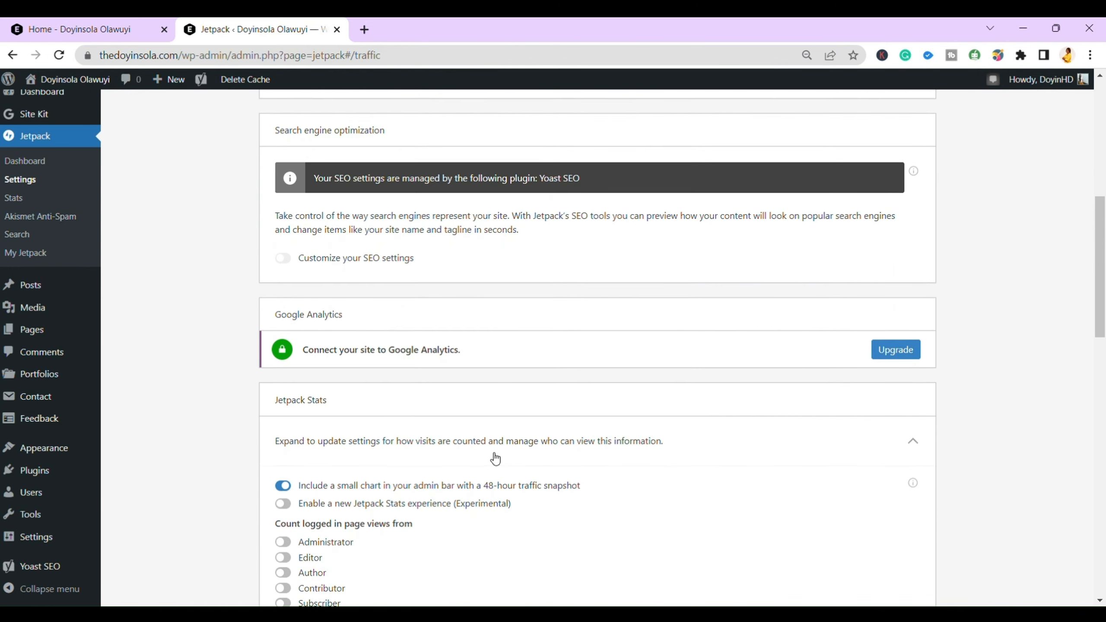
pyautogui.scroll(-4, 495, 458)
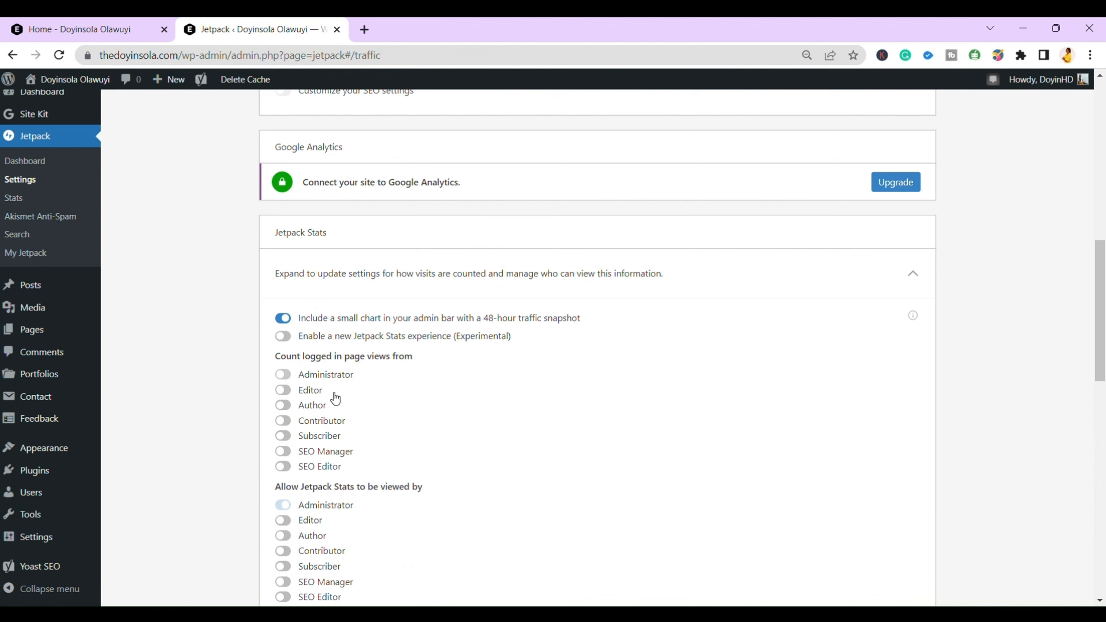
# Review the shortlink, sitemap and site verification options in Jetpack's Traffic settings, and dismiss the Jetpack Boost promotion
pyautogui.scroll(-1, 353, 477)
pyautogui.scroll(-4, 353, 475)
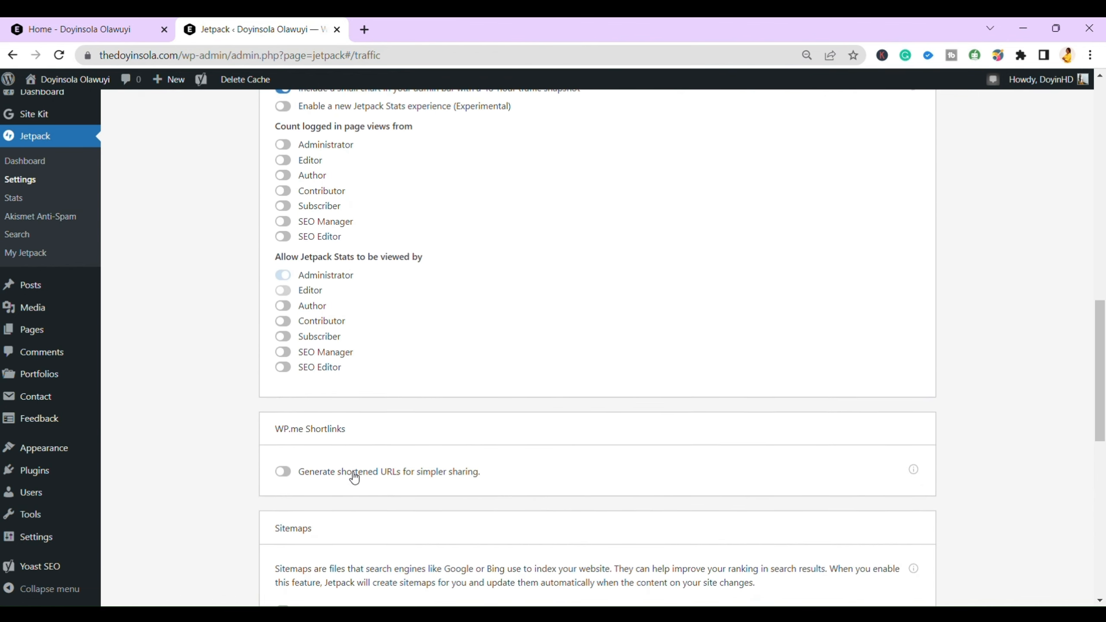
pyautogui.scroll(-4, 350, 475)
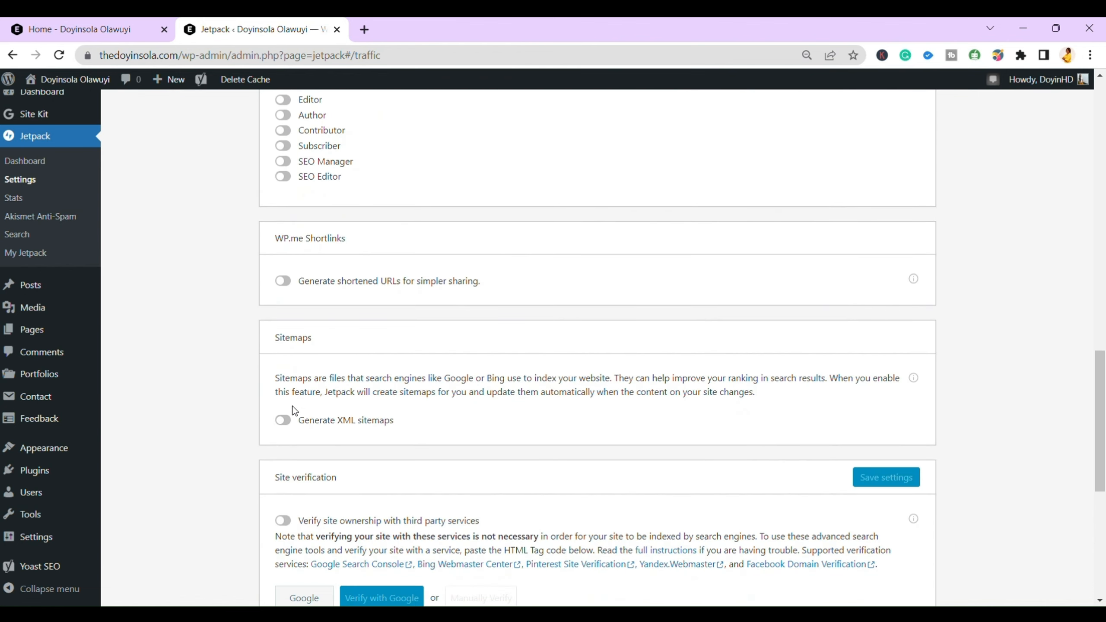
pyautogui.scroll(-2, 396, 432)
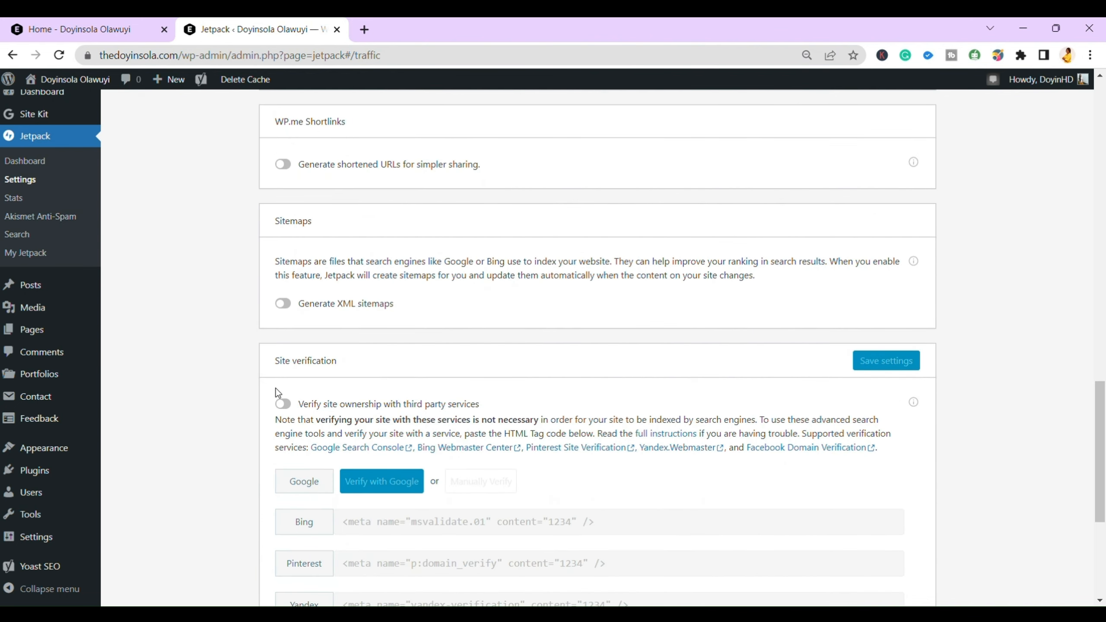
pyautogui.scroll(-2, 288, 375)
pyautogui.scroll(-3, 353, 557)
pyautogui.scroll(5, 353, 557)
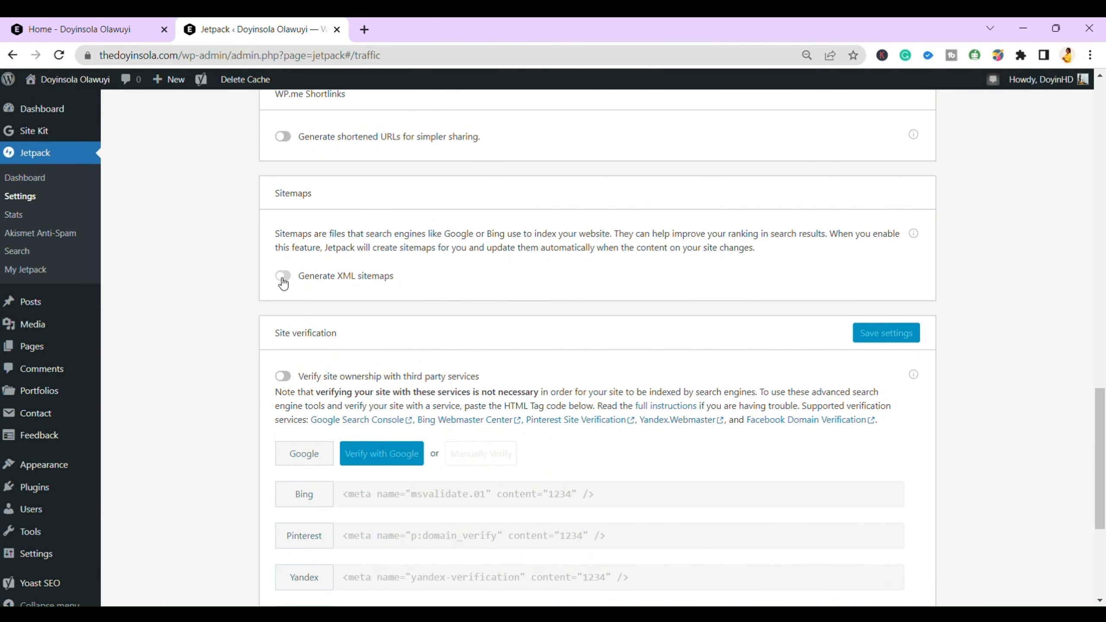
pyautogui.scroll(15, 284, 284)
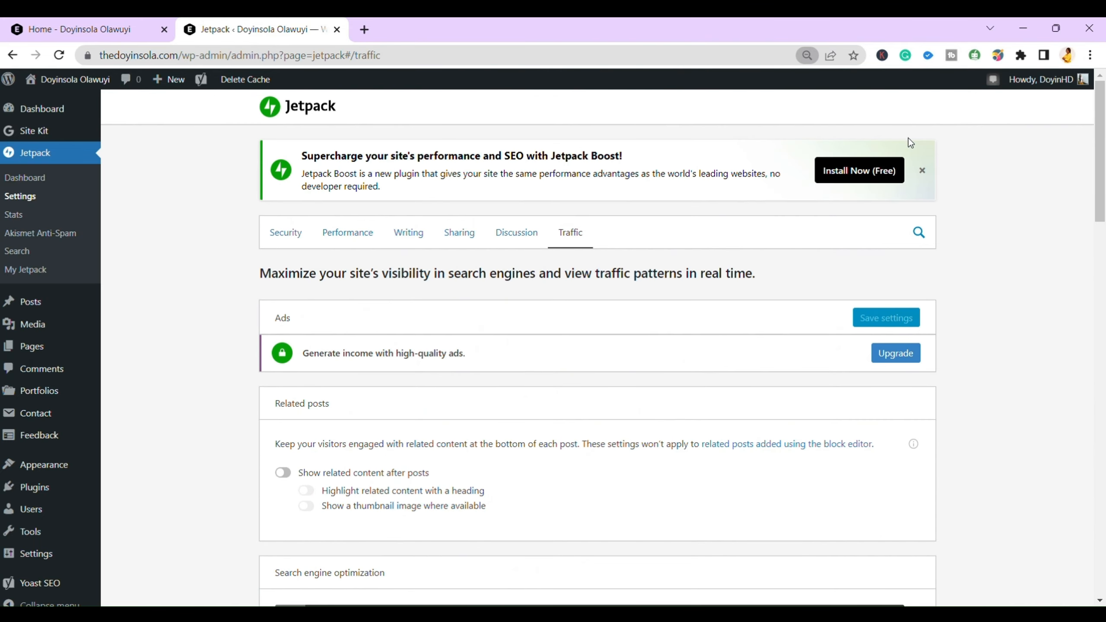
pyautogui.click(922, 171)
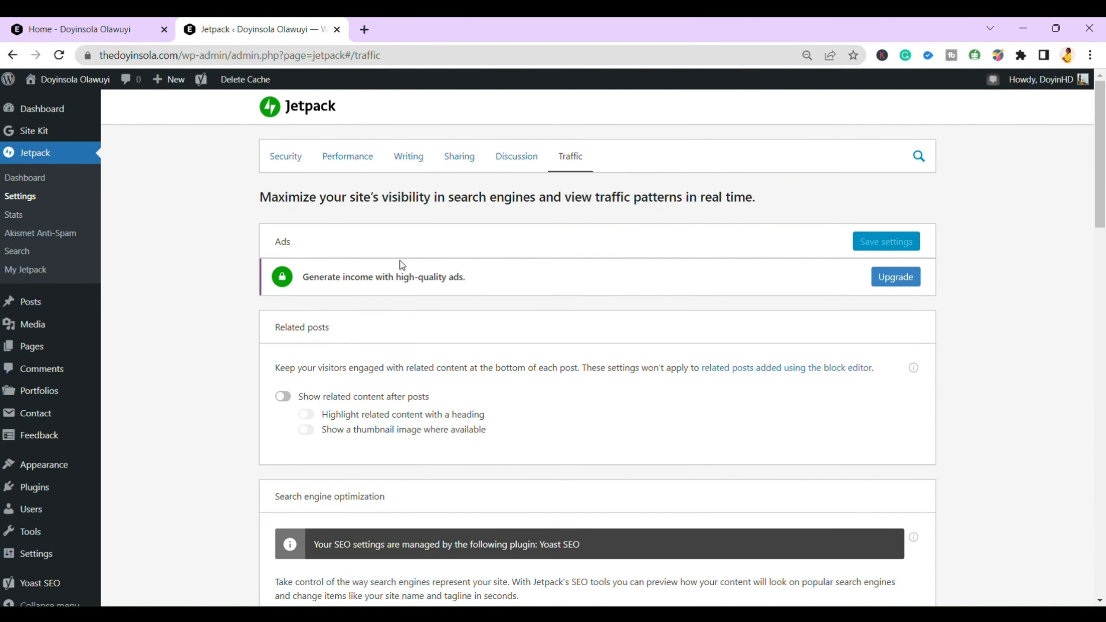
# Open Jetpack's Akismet Anti-Spam page and review its comment, strictness, privacy and account settings
pyautogui.click(44, 242)
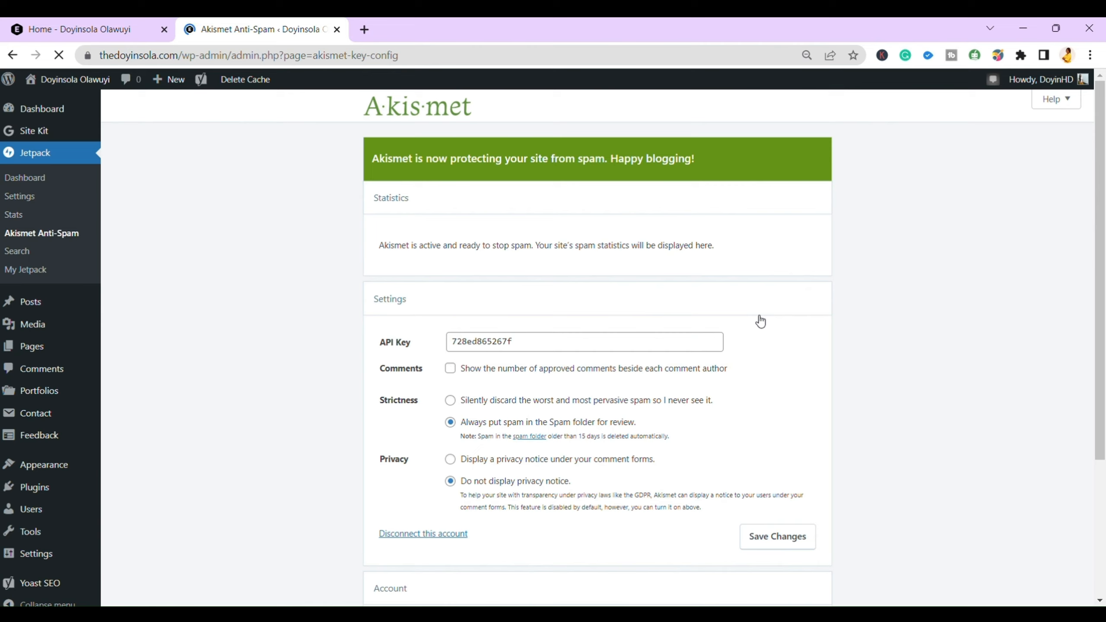
pyautogui.scroll(-4, 761, 322)
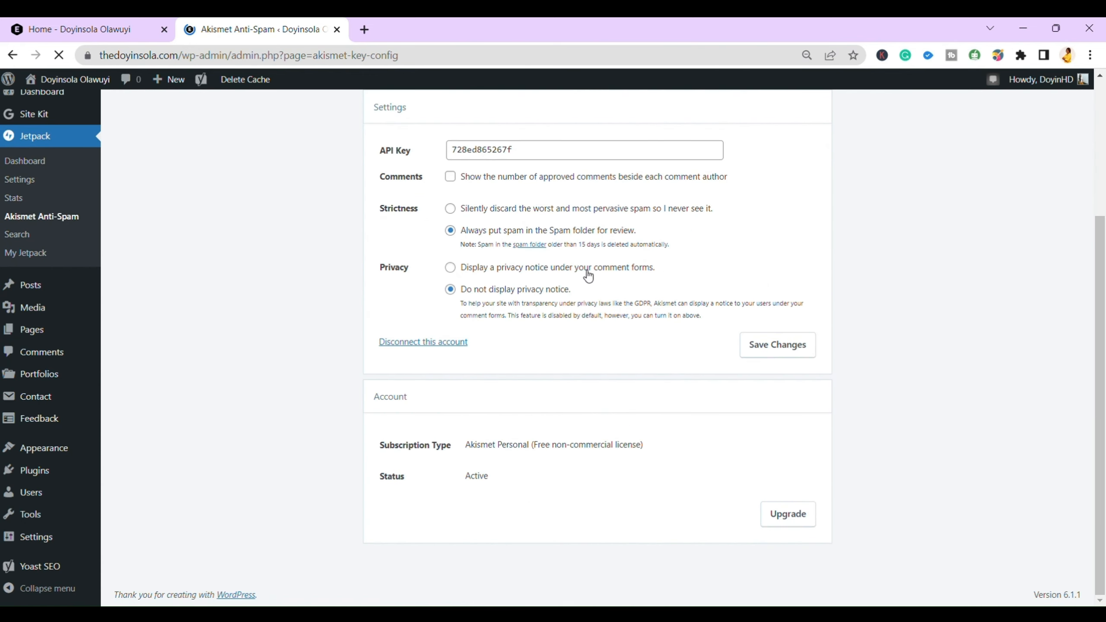
pyautogui.scroll(4, 589, 275)
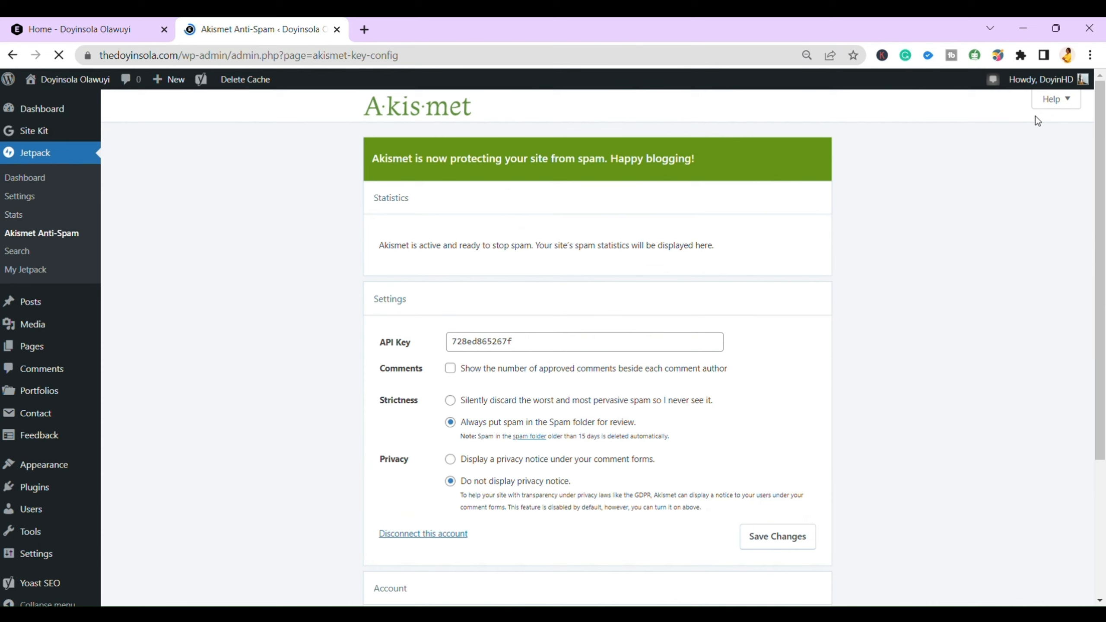